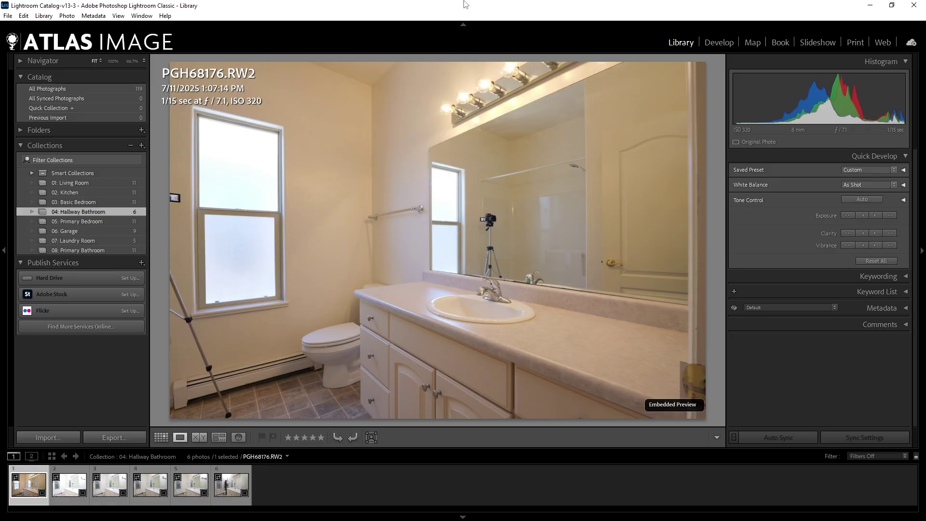
# Step: Compare the flash frames PGH68180, PGH68181 and PGH68182, including a close look at the mirror reflection in PGH68182
pyautogui.press('g')
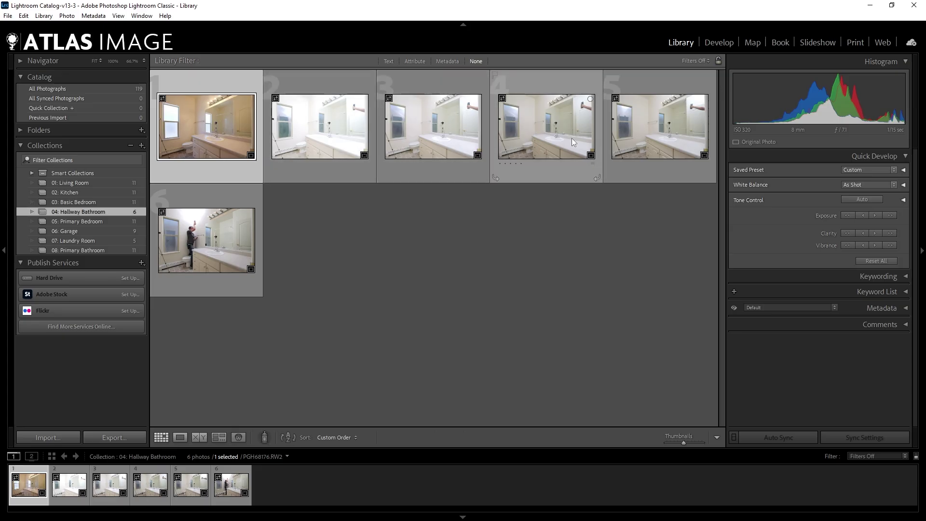
pyautogui.doubleClick(657, 123)
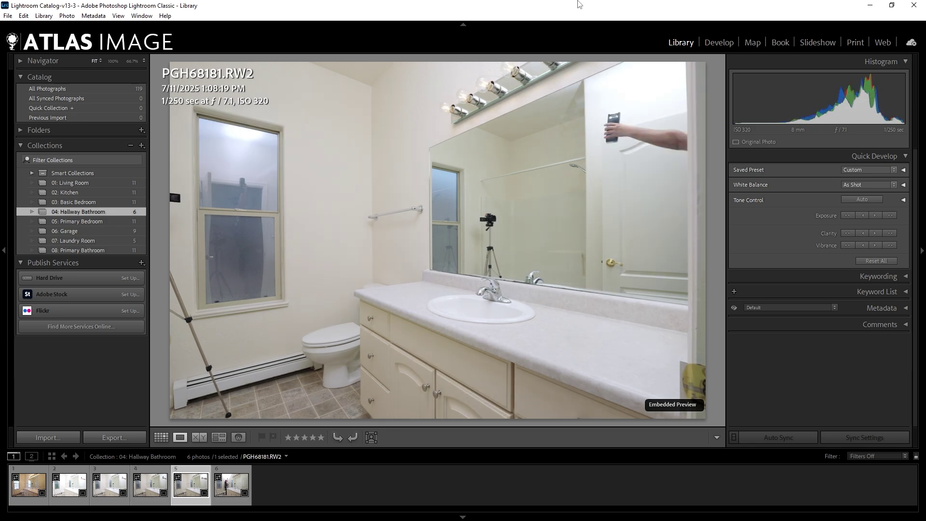
pyautogui.press('Left')
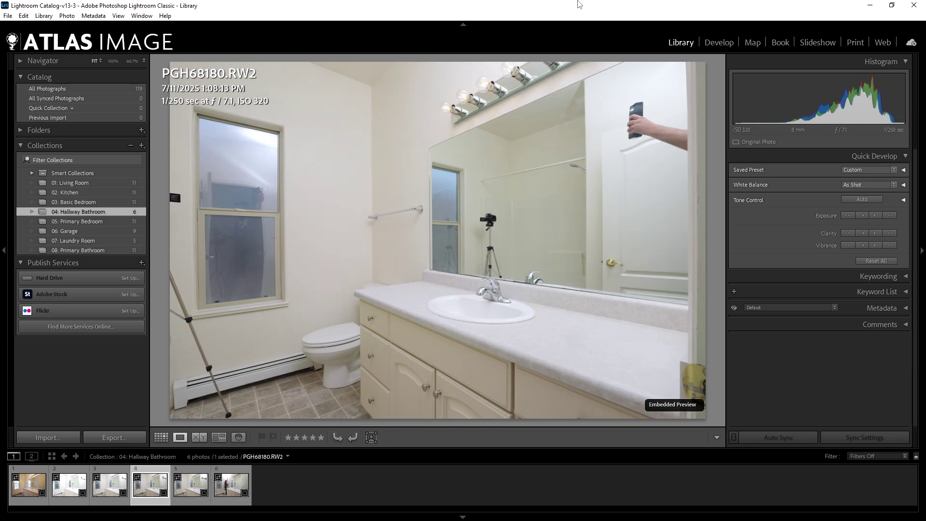
pyautogui.press('Right')
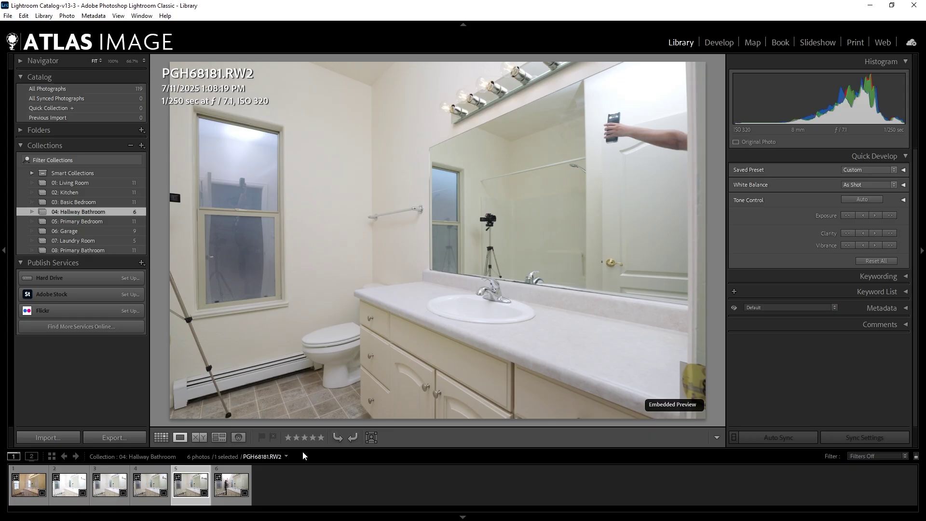
pyautogui.click(225, 485)
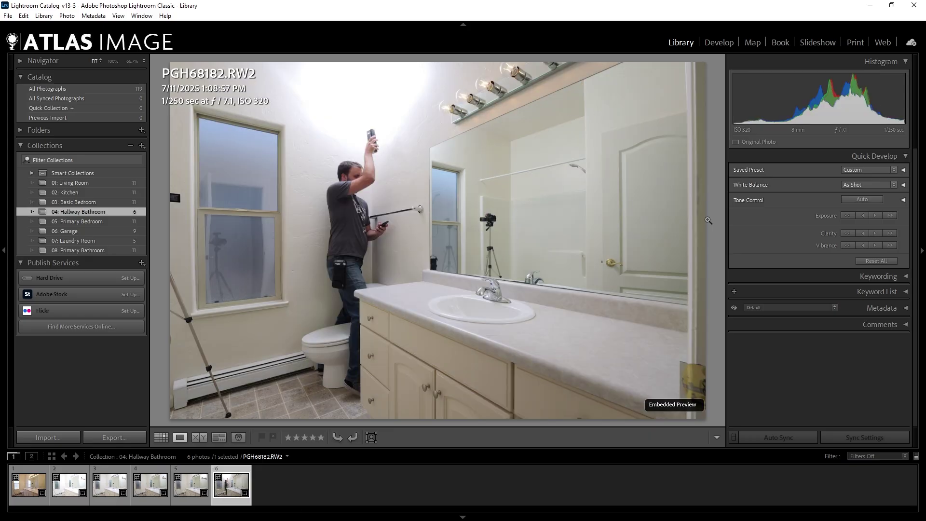
pyautogui.click(439, 263)
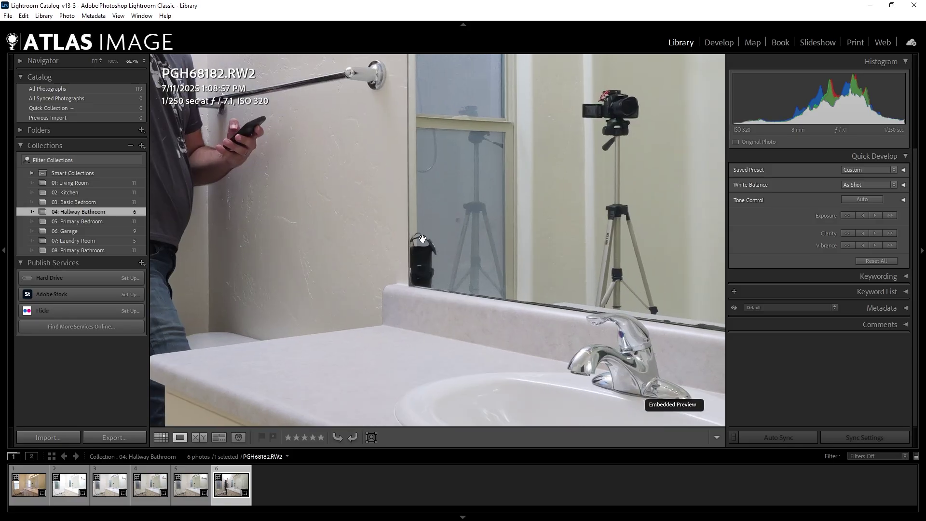
pyautogui.click(442, 257)
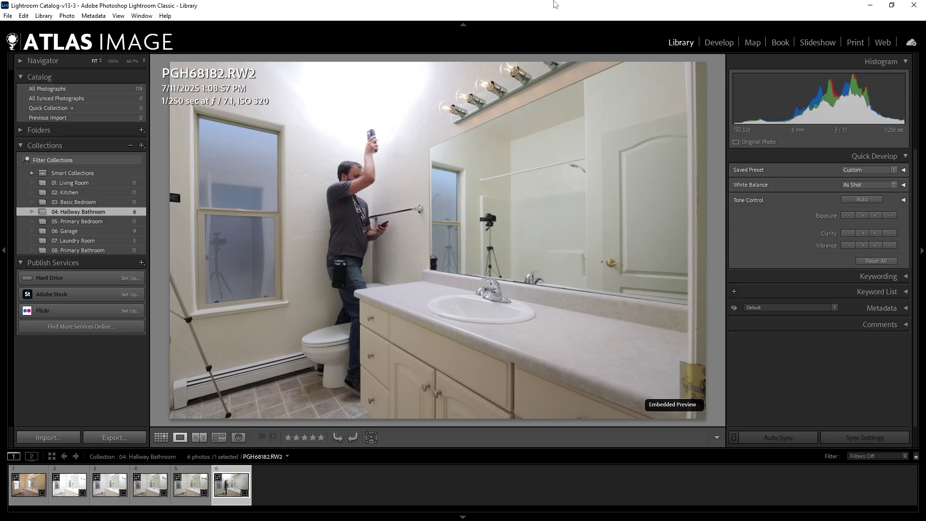
pyautogui.press('Left')
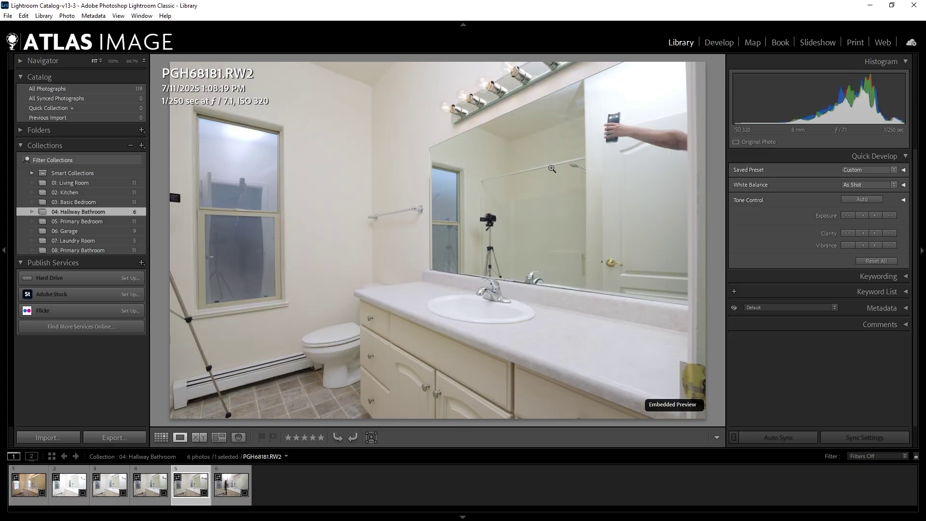
pyautogui.press('Right')
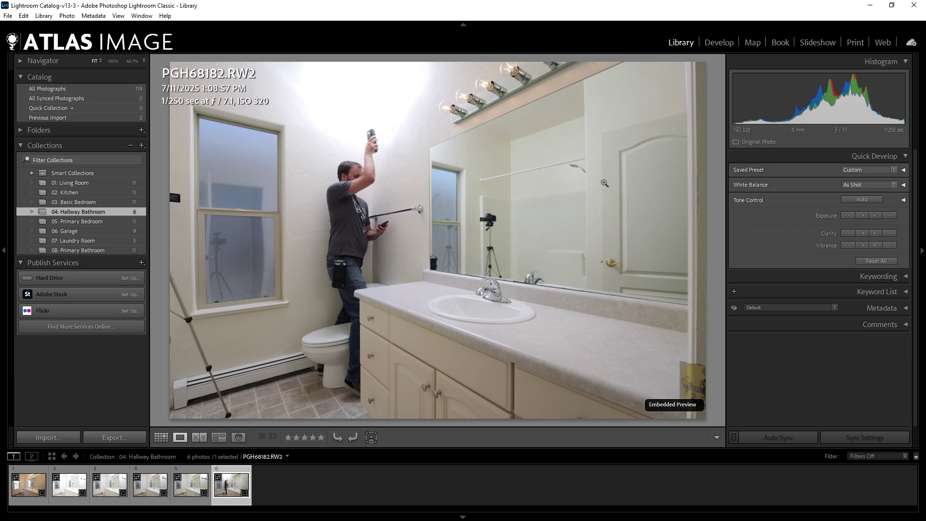
pyautogui.press('Left')
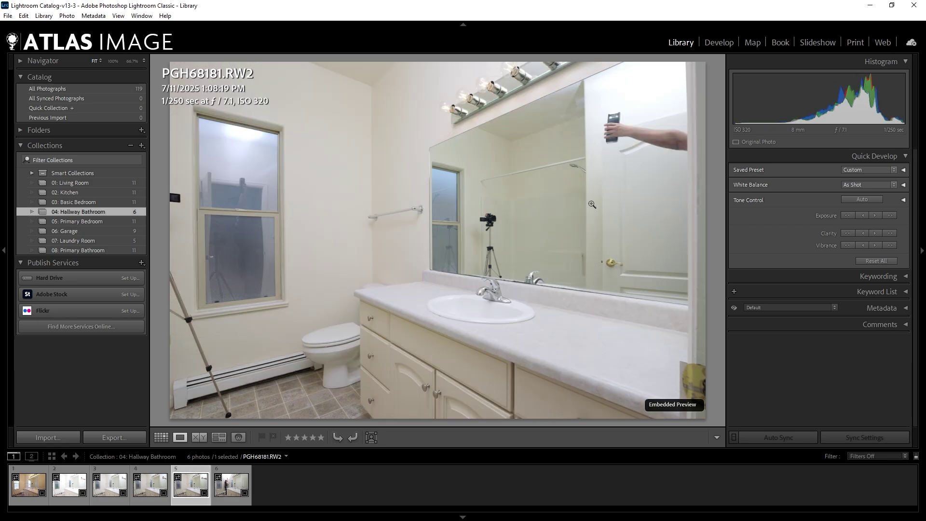
pyautogui.press('Right')
pyautogui.press('Left')
pyautogui.press('Right')
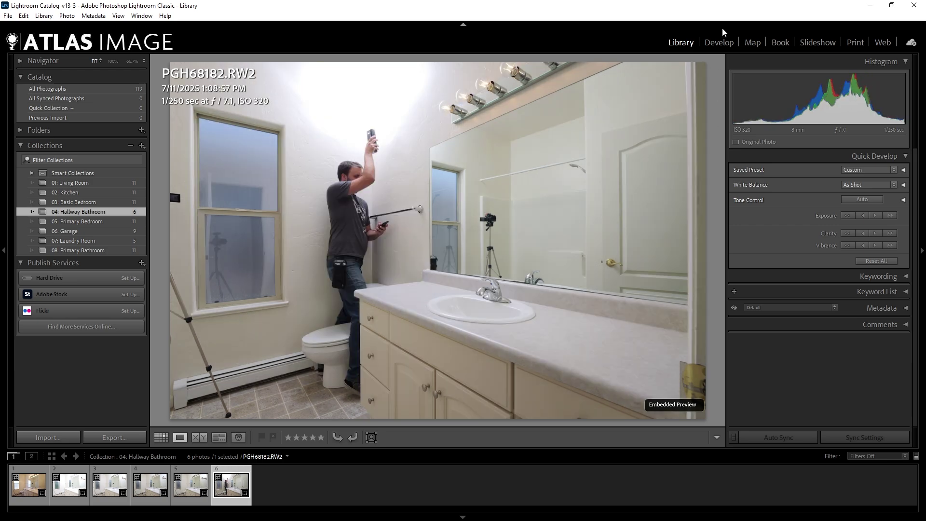
# Step: Open the ambient frame PGH68176 for developing and set its exposure to +0.20
pyautogui.click(29, 484)
pyautogui.click(719, 43)
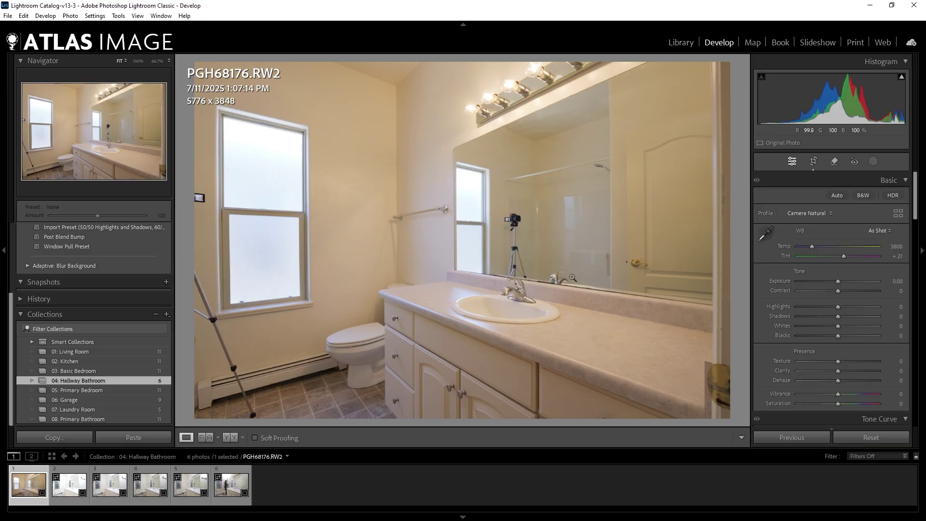
pyautogui.click(897, 281)
pyautogui.write('.2')
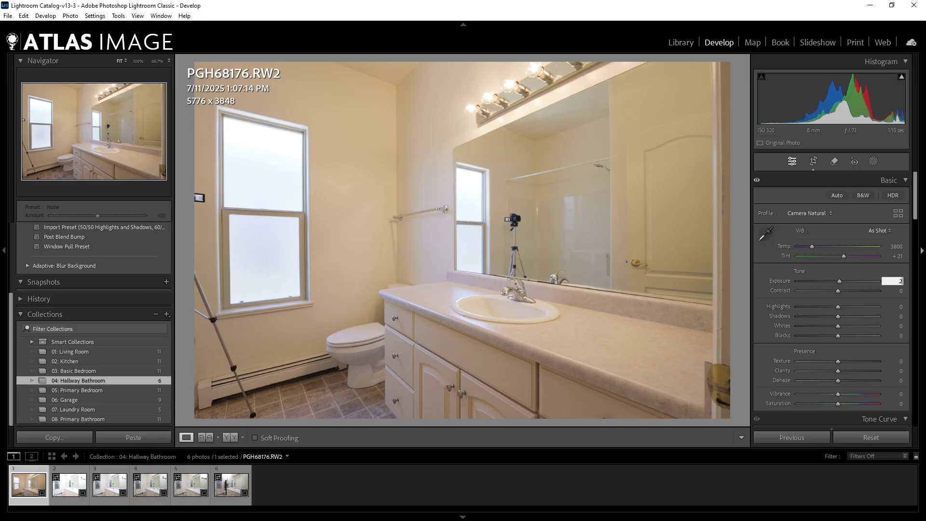
pyautogui.press('Return')
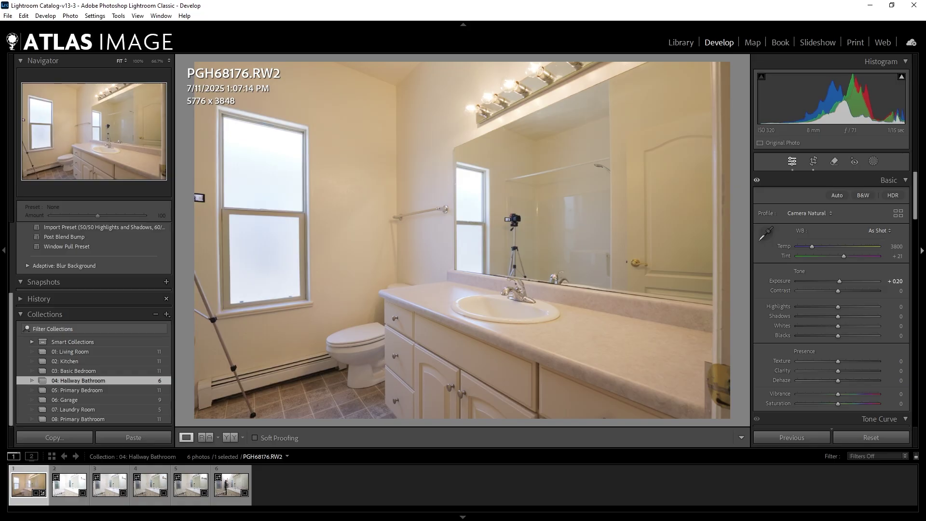
# Step: Sync a white balance sampled from the toilet lid in PGH68181 across the five flash frames and check PGH68182
pyautogui.press('Right')
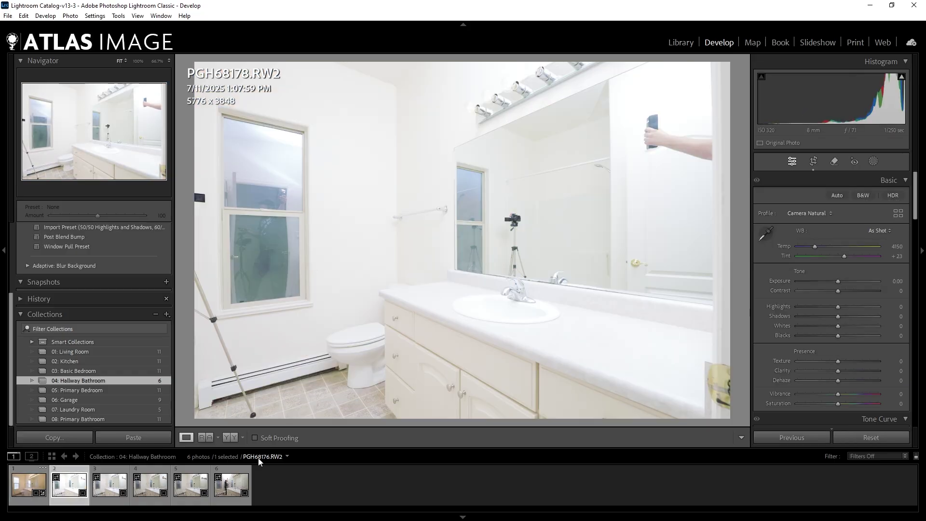
pyautogui.keyDown('shift'); pyautogui.click(225, 486); pyautogui.keyUp('shift')
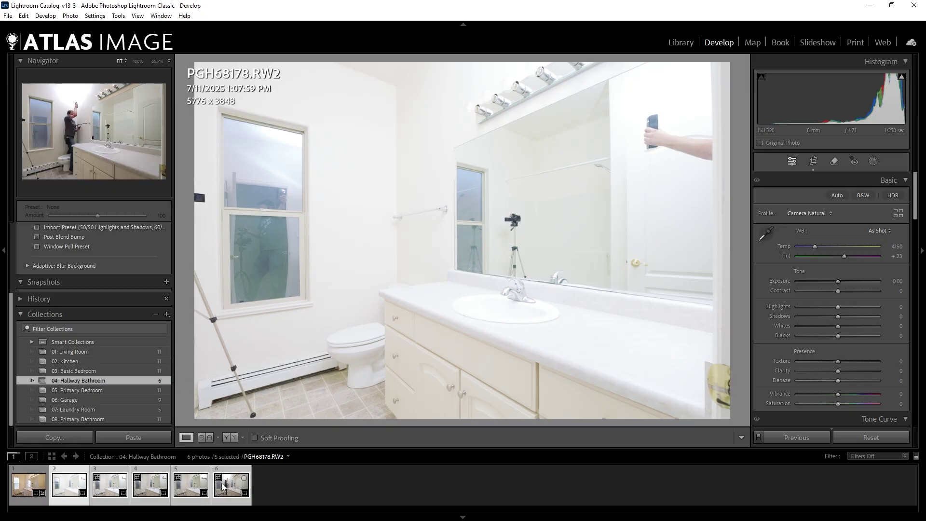
pyautogui.click(201, 486)
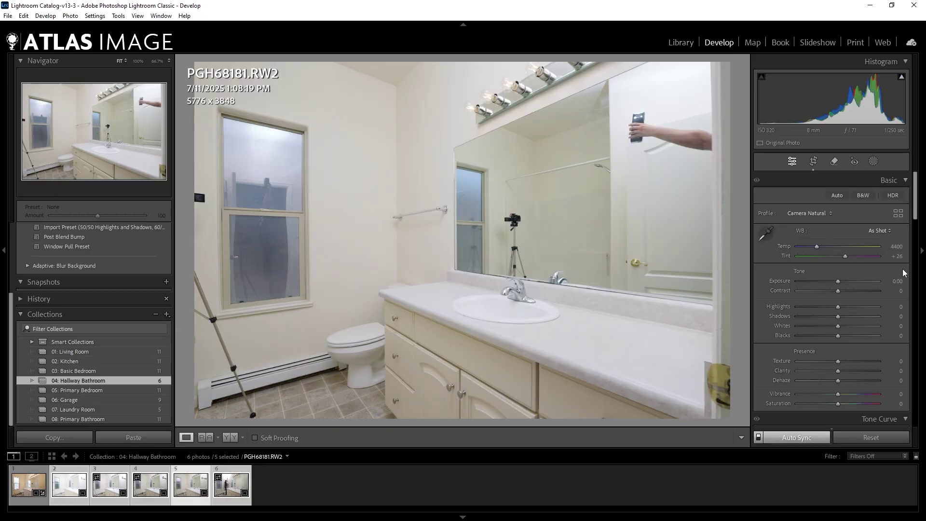
pyautogui.press('w')
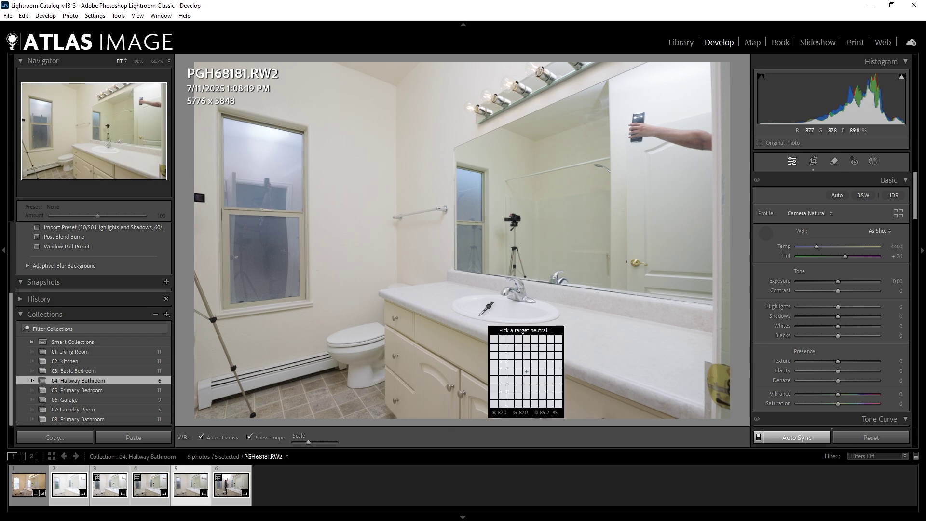
pyautogui.click(361, 334)
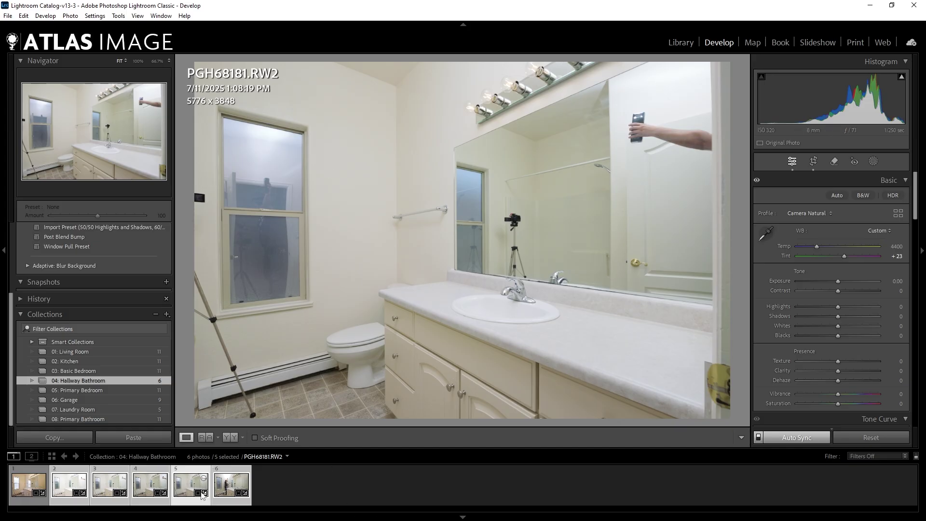
pyautogui.click(235, 473)
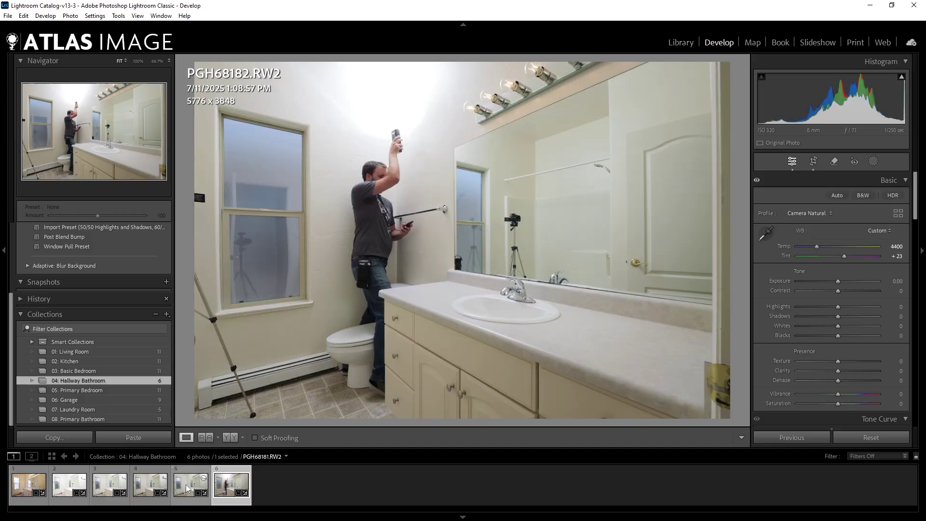
# Step: Try a tighter crop on PGH68181 that cuts out the hand-held flash, and undo the crop
pyautogui.click(188, 488)
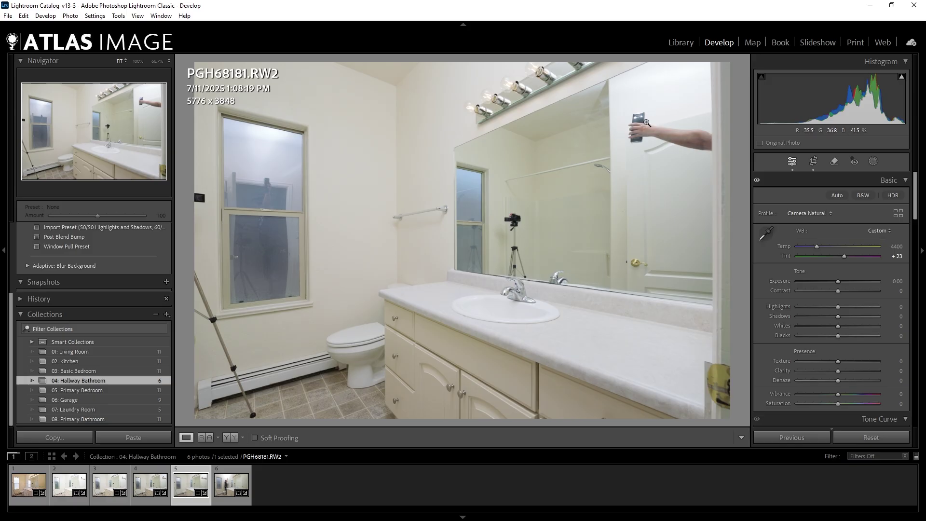
pyautogui.press('r')
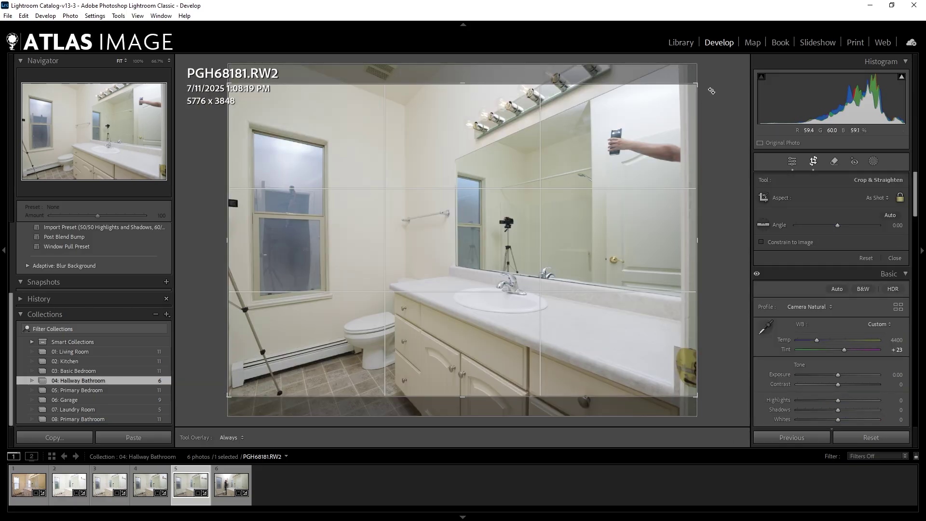
pyautogui.moveTo(698, 85); pyautogui.dragTo(646, 114)
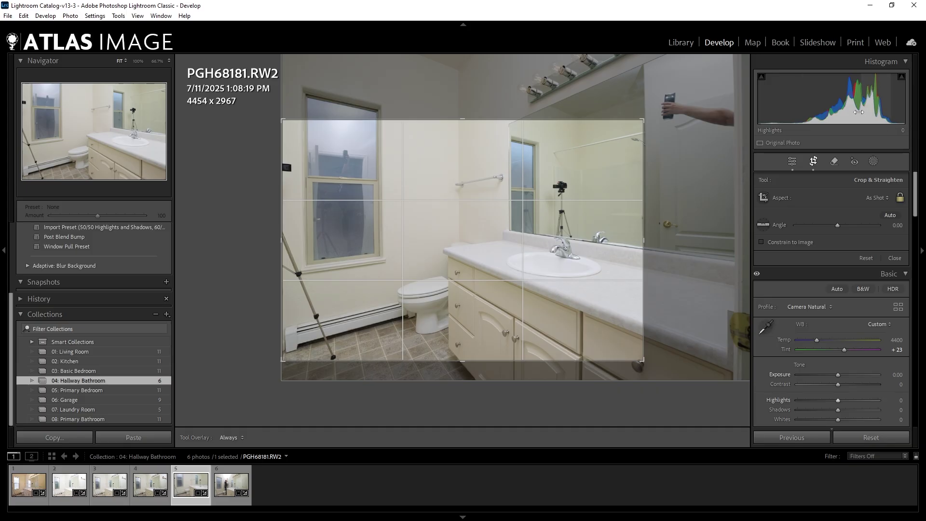
pyautogui.click(894, 258)
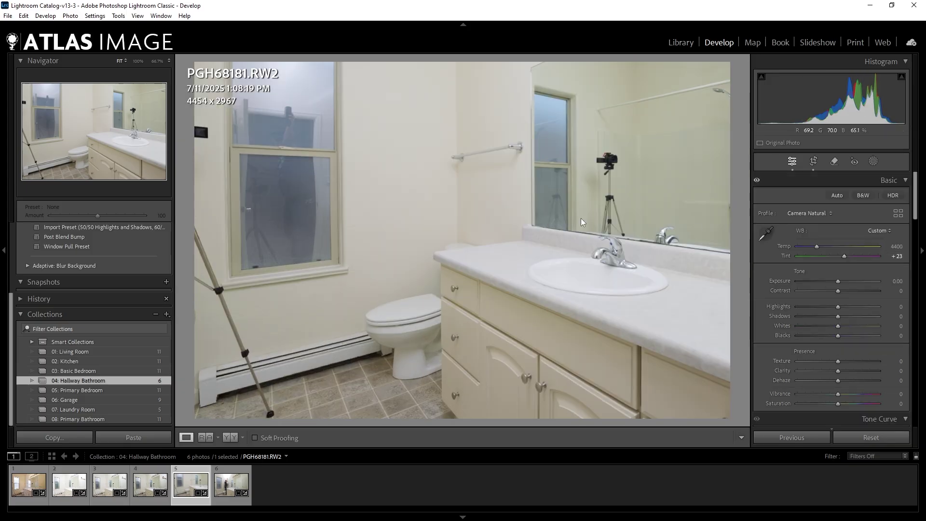
pyautogui.hotkey('ctrl', 'z')
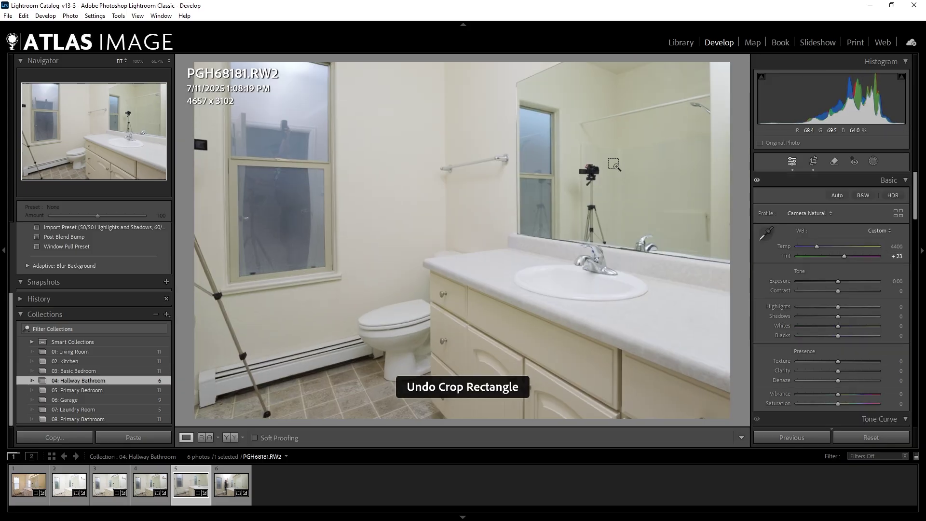
pyautogui.hotkey('ctrl', 'z')
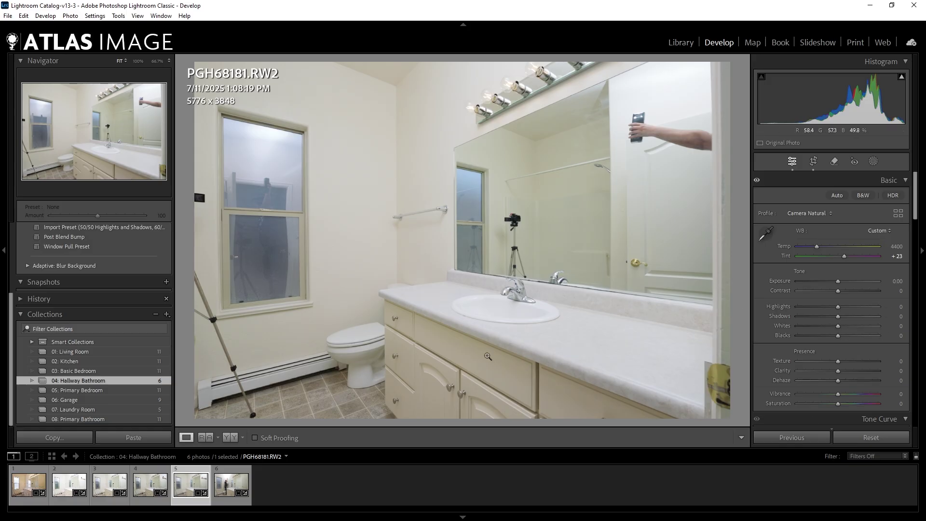
# Step: Apply the YouTube Tutorials import preset with 50/50 highlights and shadows to all six hallway bathroom photos
pyautogui.click(24, 485)
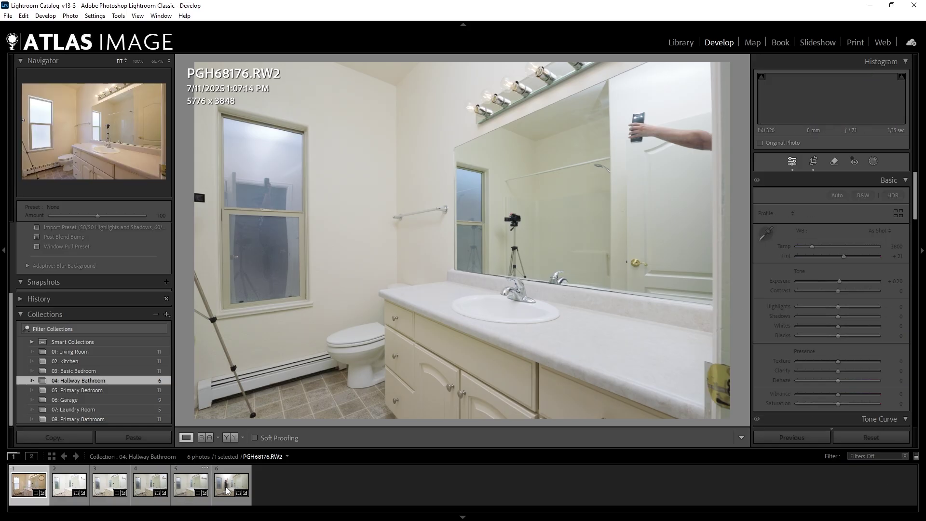
pyautogui.keyDown('shift'); pyautogui.click(231, 487); pyautogui.keyUp('shift')
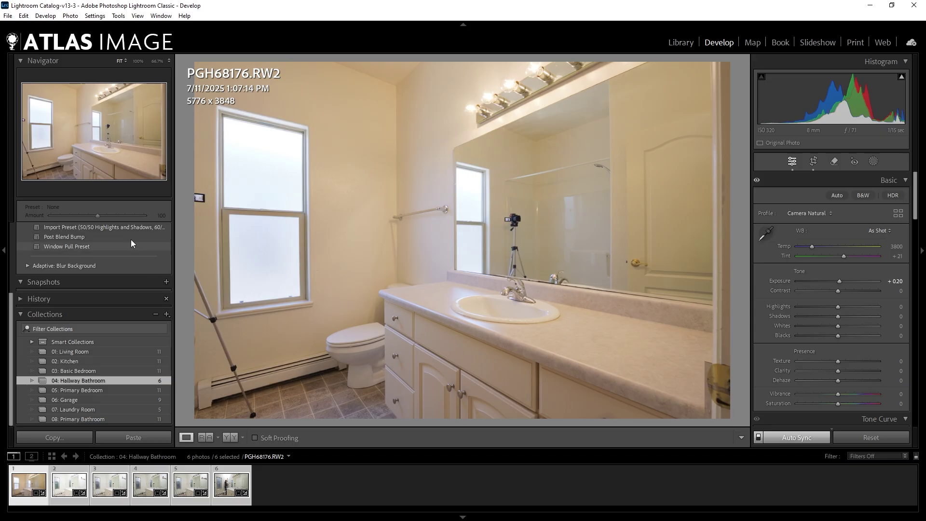
pyautogui.scroll(2, 116, 246)
pyautogui.click(100, 275)
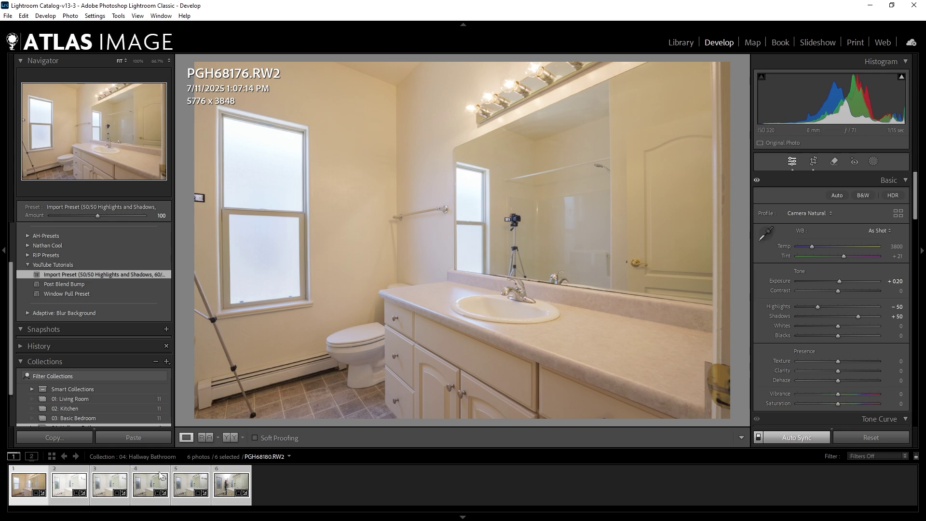
# Step: Set the exposure of PGH68181 to -0.10 and flag the photo as a pick
pyautogui.click(210, 480)
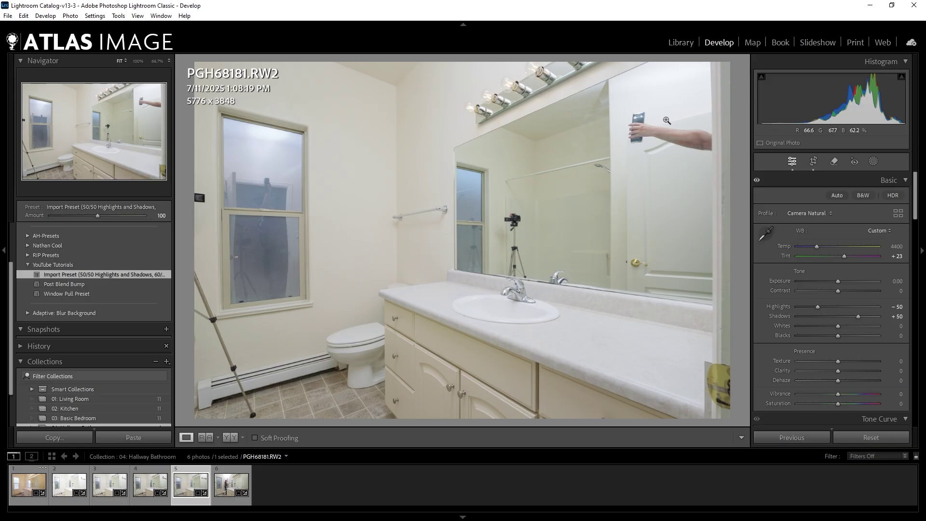
pyautogui.click(902, 282)
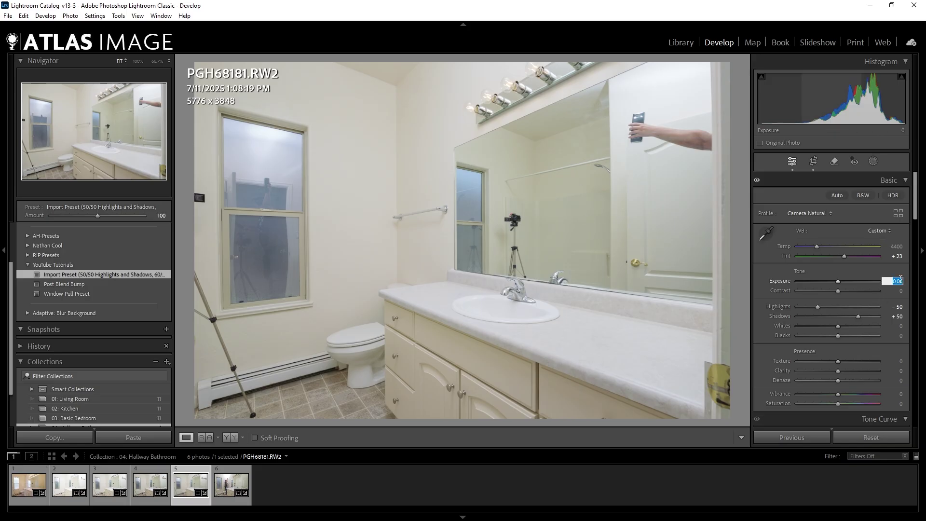
pyautogui.write('-1')
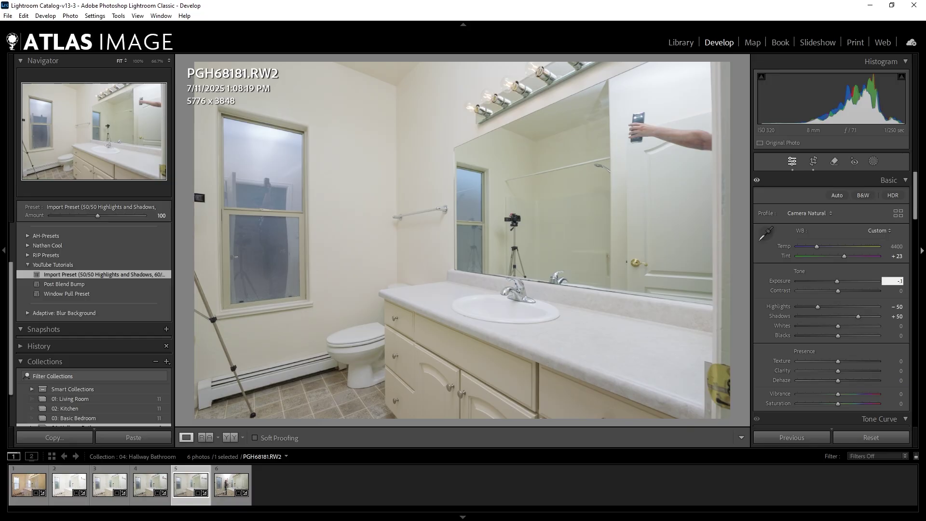
pyautogui.press('Return')
pyautogui.press('p')
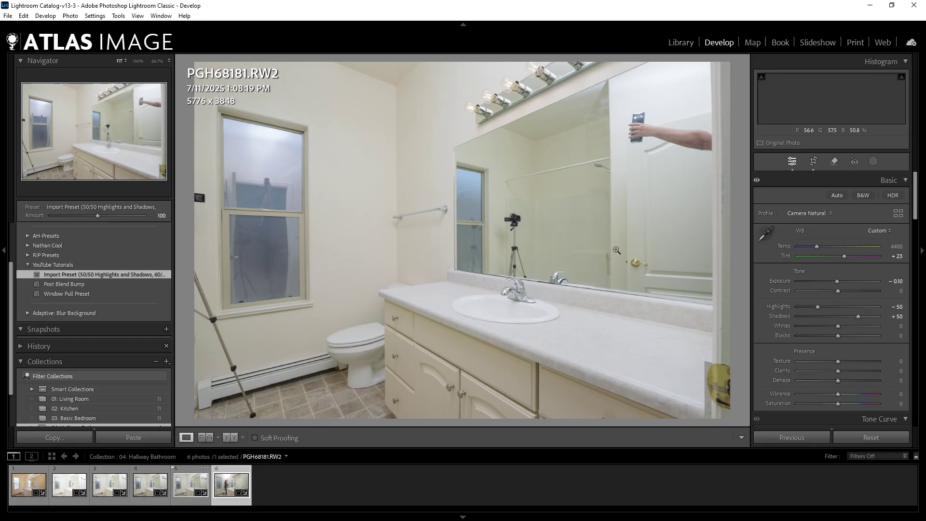
# Step: Flag PGH68182 as a pick and set its exposure to +0.20
pyautogui.press('p')
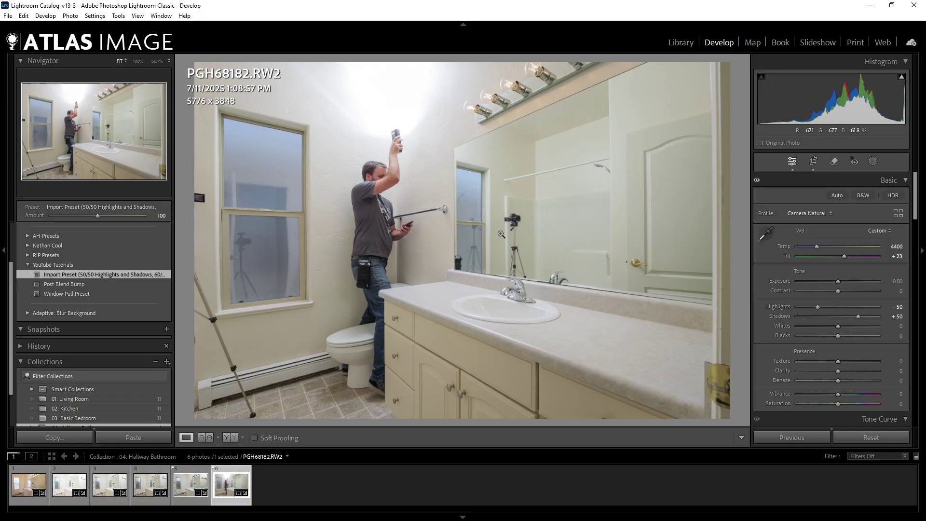
pyautogui.click(899, 282)
pyautogui.write('0.2')
pyautogui.press('Return')
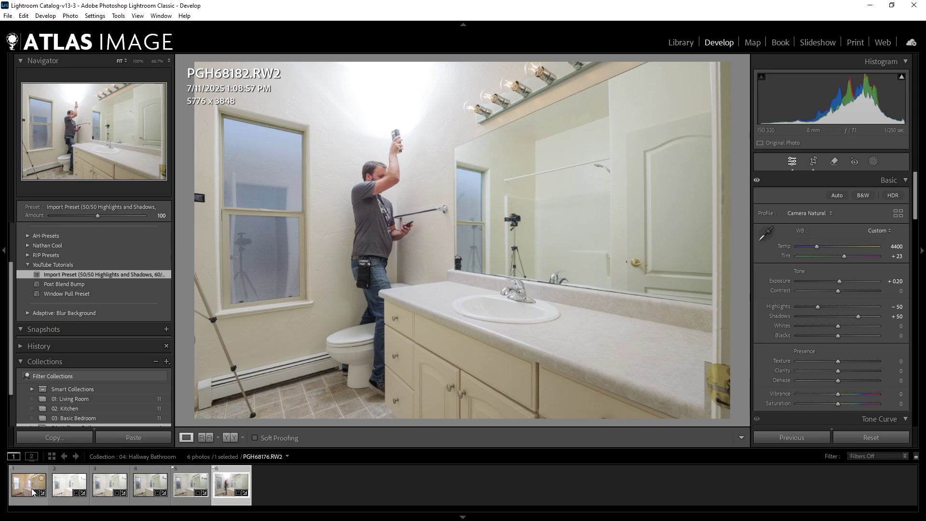
# Step: Flag PGH68176, PGH68181 and PGH68182 together as picks and open them as layers of one document in Photoshop
pyautogui.keyDown('ctrl'); pyautogui.click(31, 492); pyautogui.keyUp('ctrl')
pyautogui.keyDown('ctrl'); pyautogui.click(188, 485); pyautogui.keyUp('ctrl')
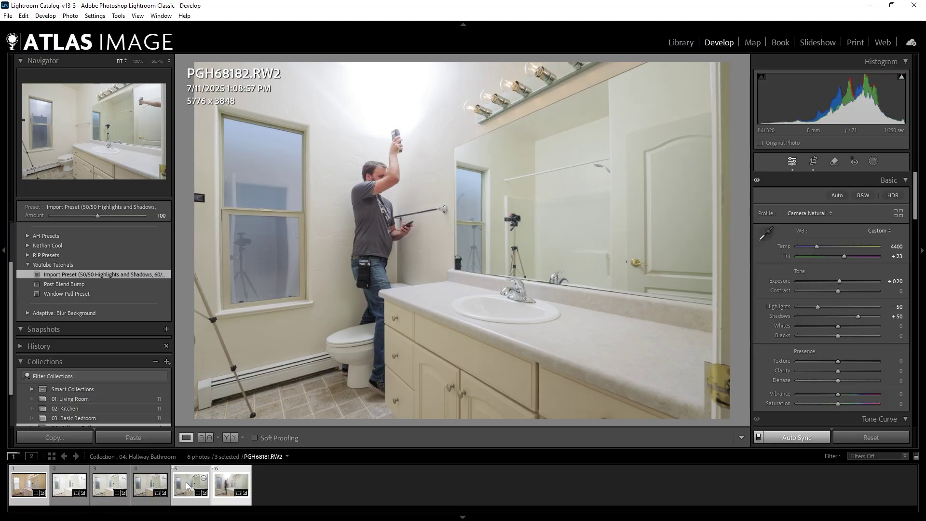
pyautogui.press('p')
pyautogui.rightClick(183, 485)
pyautogui.moveTo(261, 243)
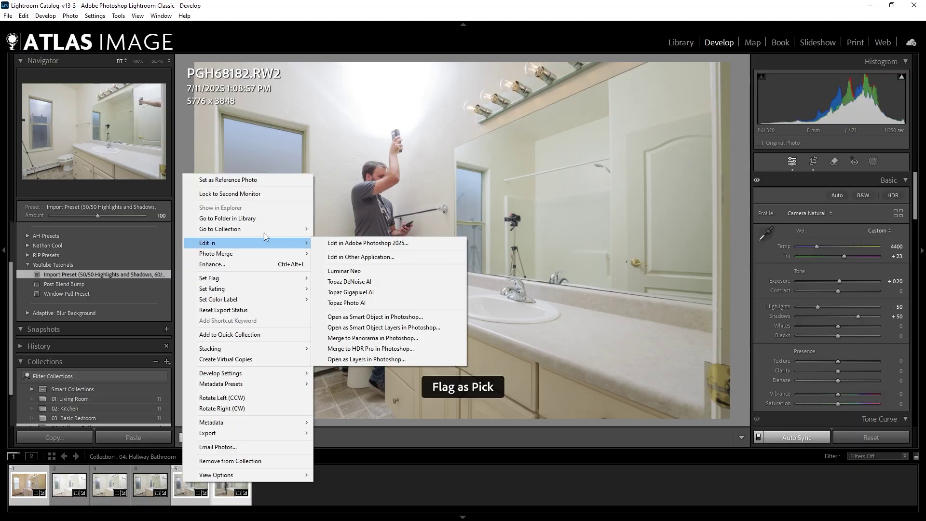
pyautogui.click(379, 359)
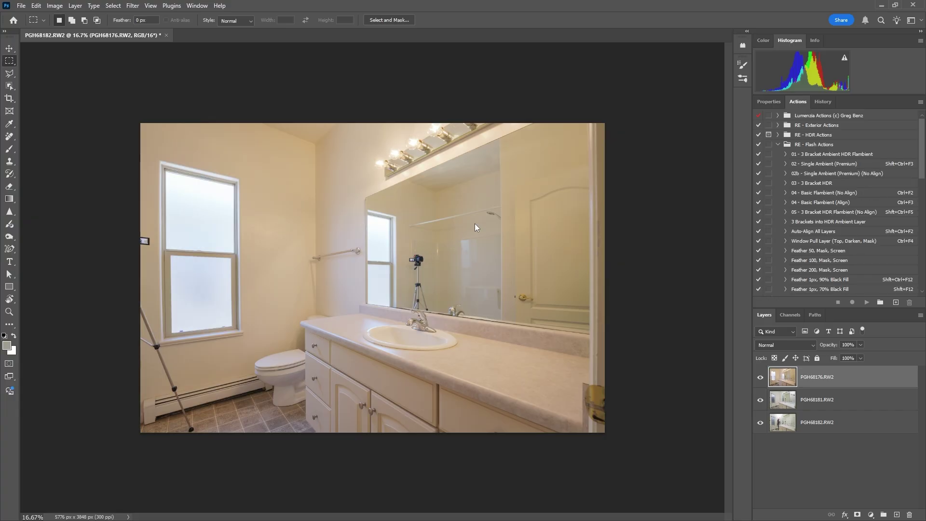
# Step: Hide the PGH68176 ambient layer and toggle the PGH68181 layer to compare the mirror reflections in the two flash frames
pyautogui.click(761, 377)
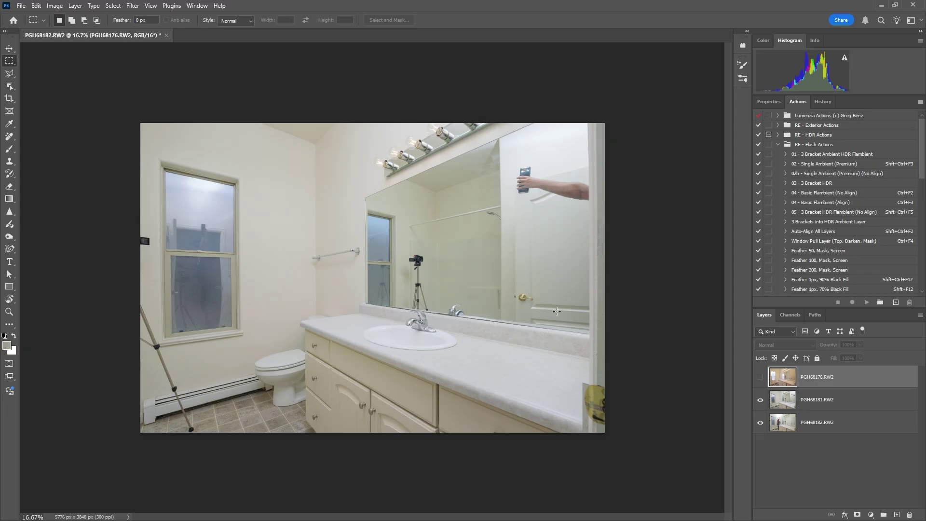
pyautogui.click(761, 399)
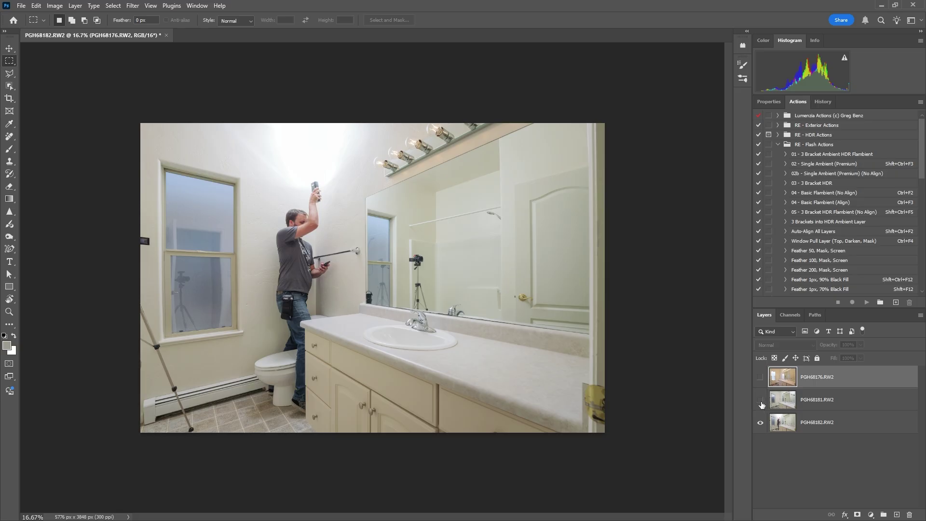
pyautogui.click(761, 400)
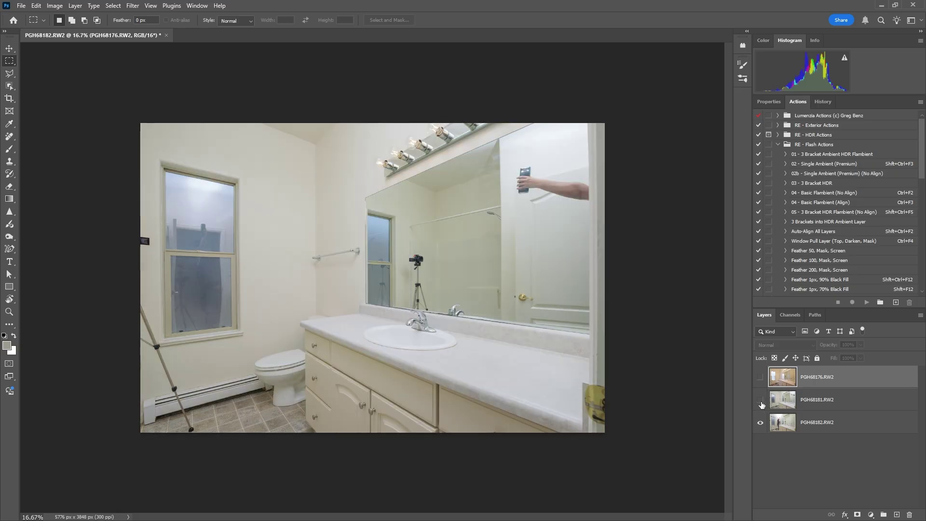
pyautogui.click(762, 401)
pyautogui.click(761, 404)
pyautogui.click(762, 403)
pyautogui.click(761, 403)
pyautogui.click(761, 403)
# Step: Duplicate the PGH68182 layer, keeping the original hidden as a backup, and show the PGH68181 and PGH68176 layers again
pyautogui.moveTo(790, 423); pyautogui.dragTo(892, 306)
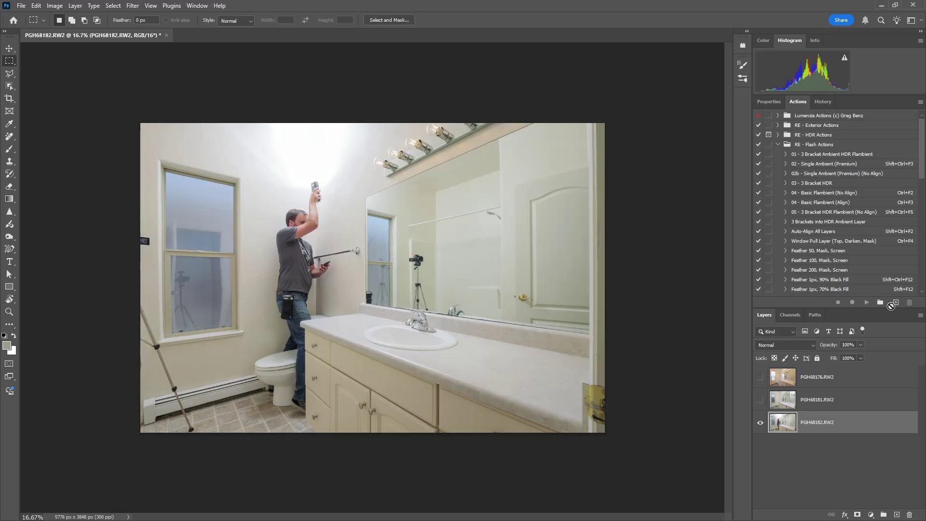
pyautogui.hotkey('ctrl', 'j')
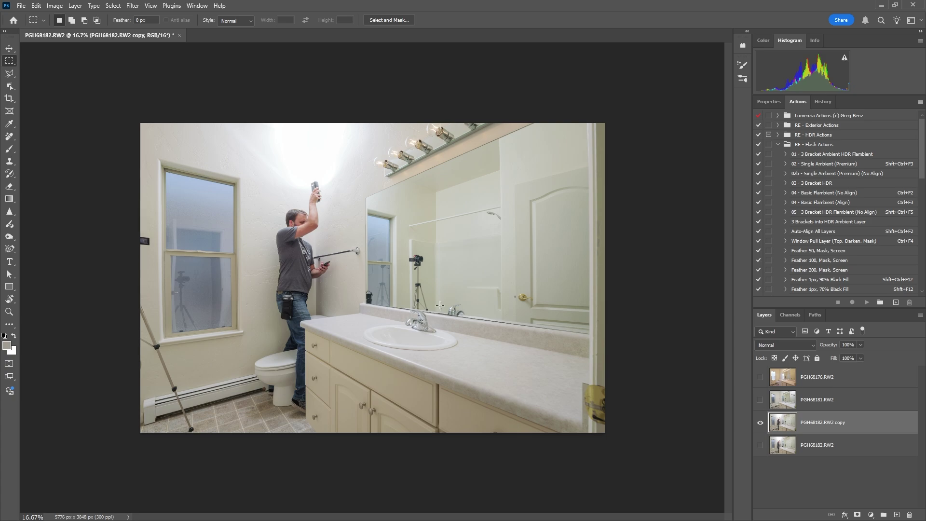
pyautogui.click(760, 378)
pyautogui.click(784, 377)
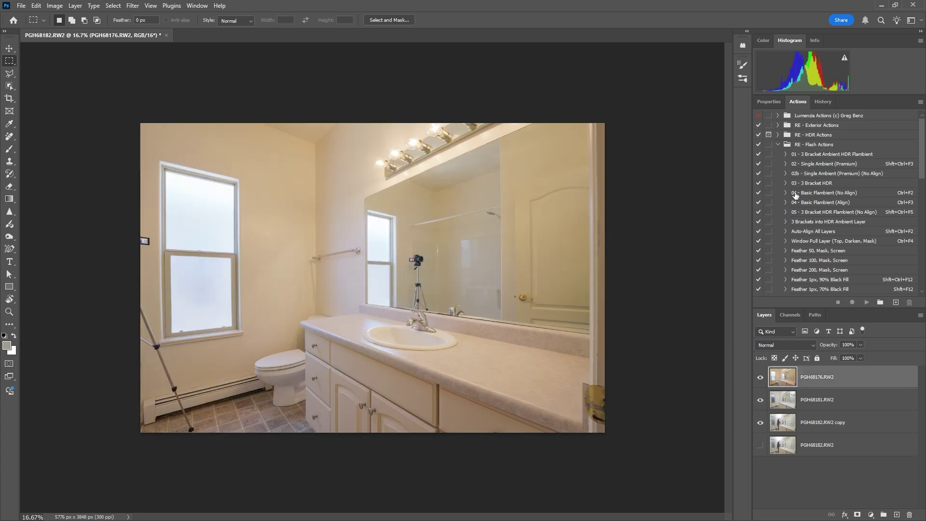
# Step: Run the YouTube Tutorials action 01 - Basic Flambient Blend on PGH68176 and hide the resulting Ambient group
pyautogui.click(777, 144)
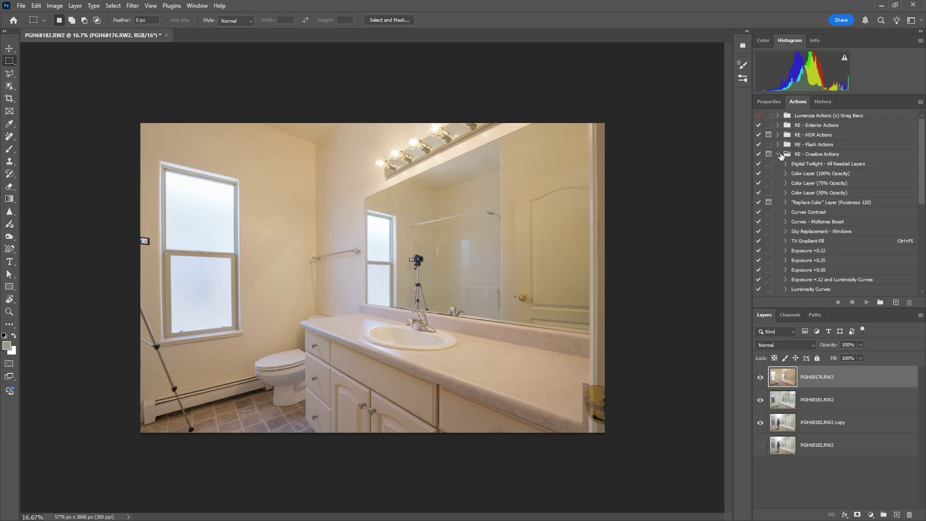
pyautogui.click(778, 154)
pyautogui.click(818, 175)
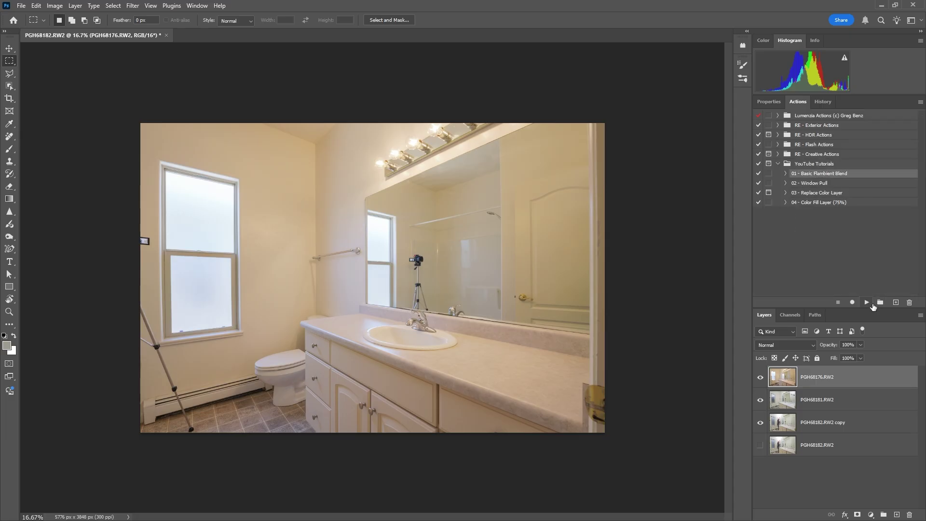
pyautogui.click(869, 302)
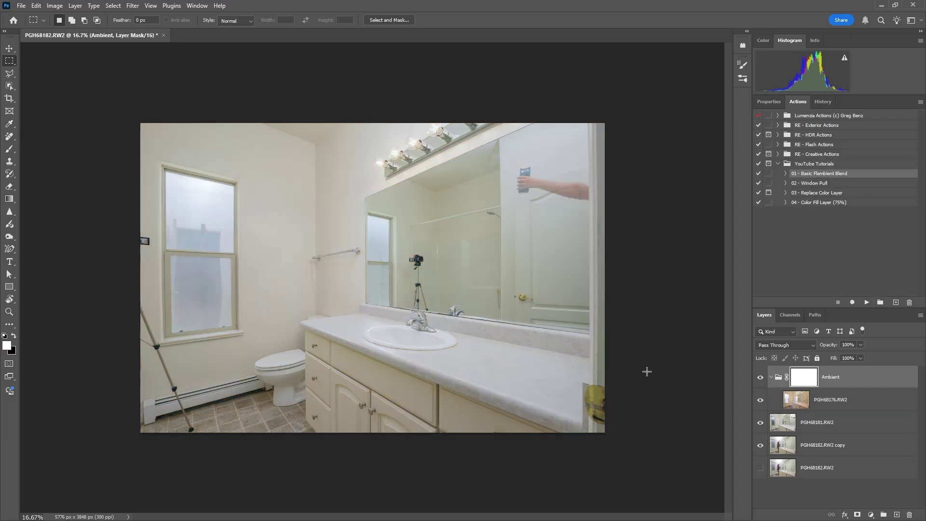
pyautogui.click(761, 378)
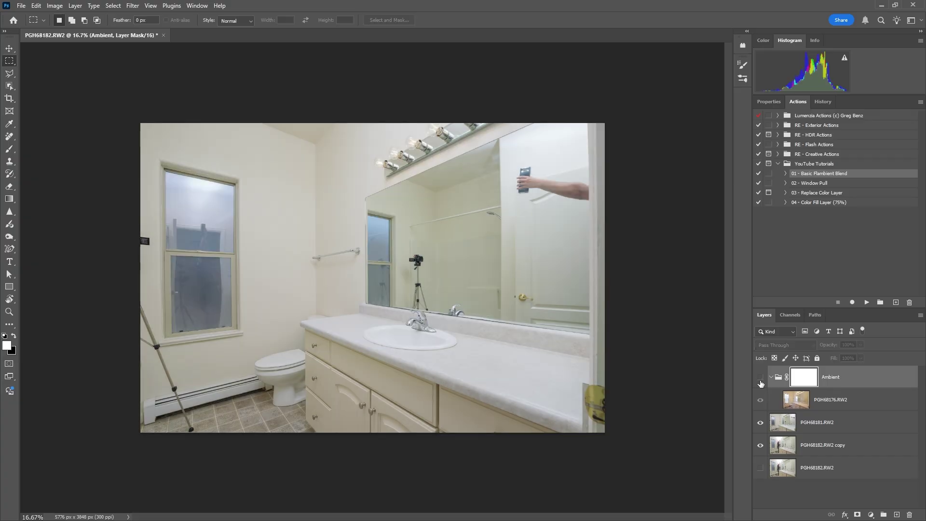
# Step: Add a white layer mask to PGH68181 and prepare a black brush of size 800 with 2% flow
pyautogui.click(778, 425)
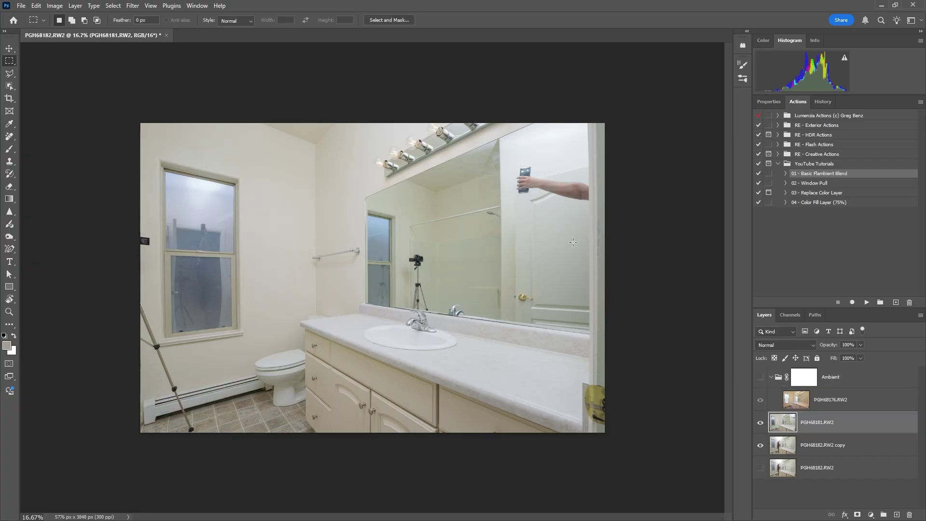
pyautogui.click(857, 515)
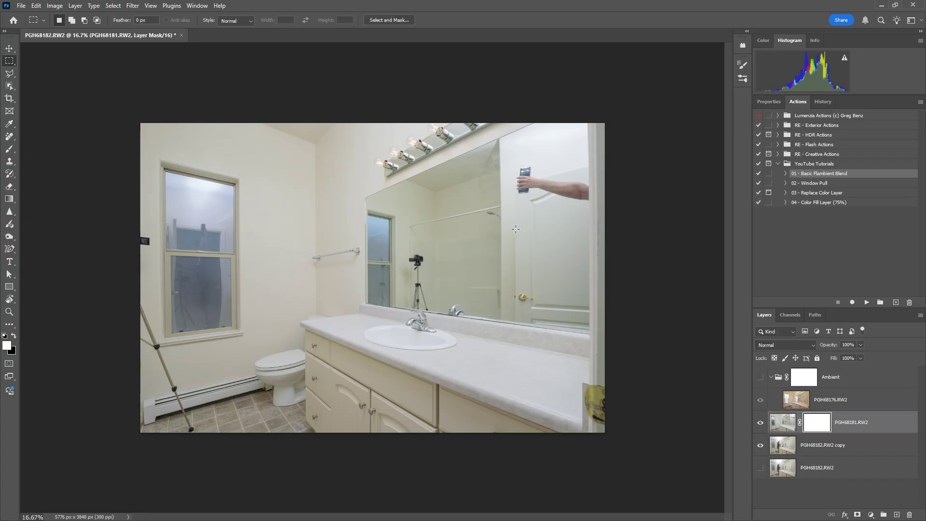
pyautogui.press('b')
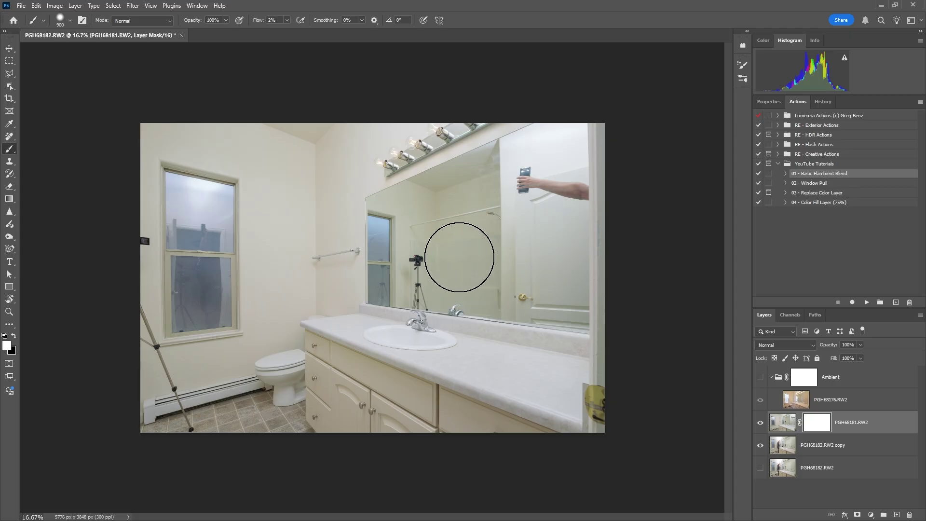
pyautogui.press('[')
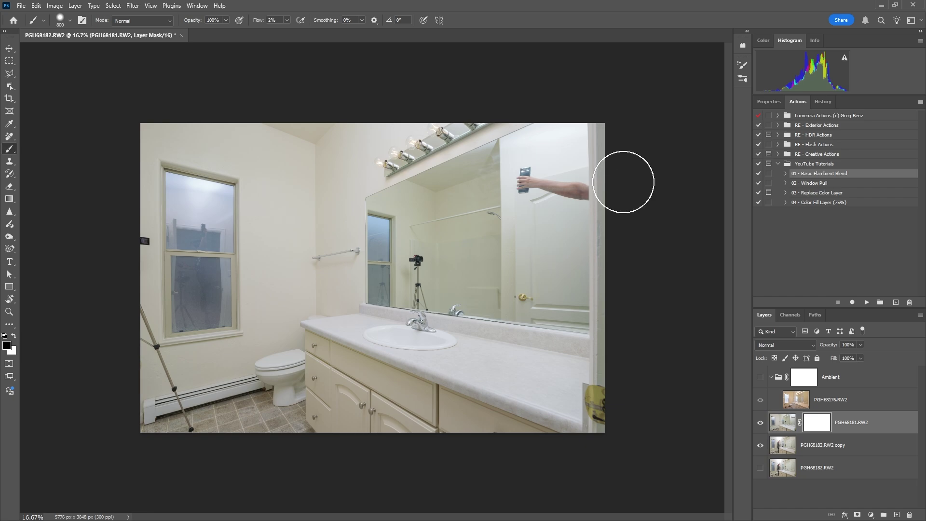
pyautogui.click(761, 423)
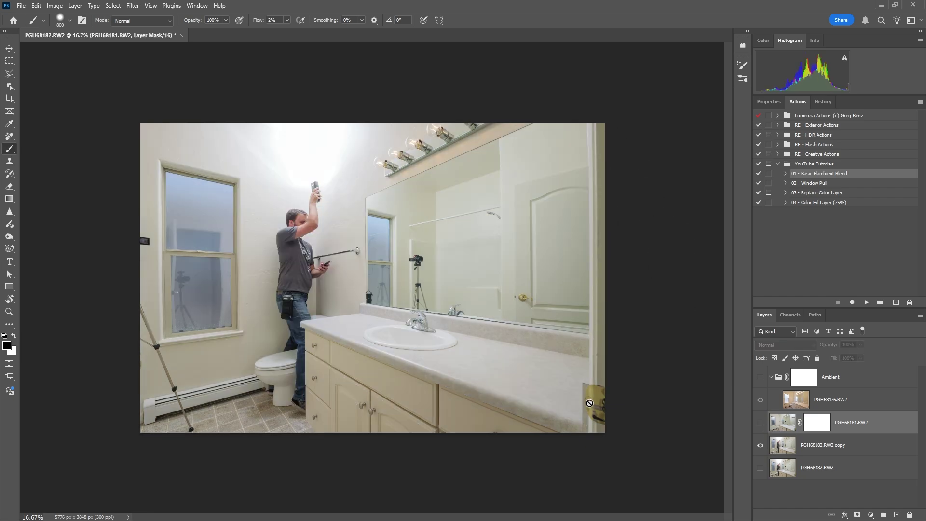
pyautogui.click(761, 423)
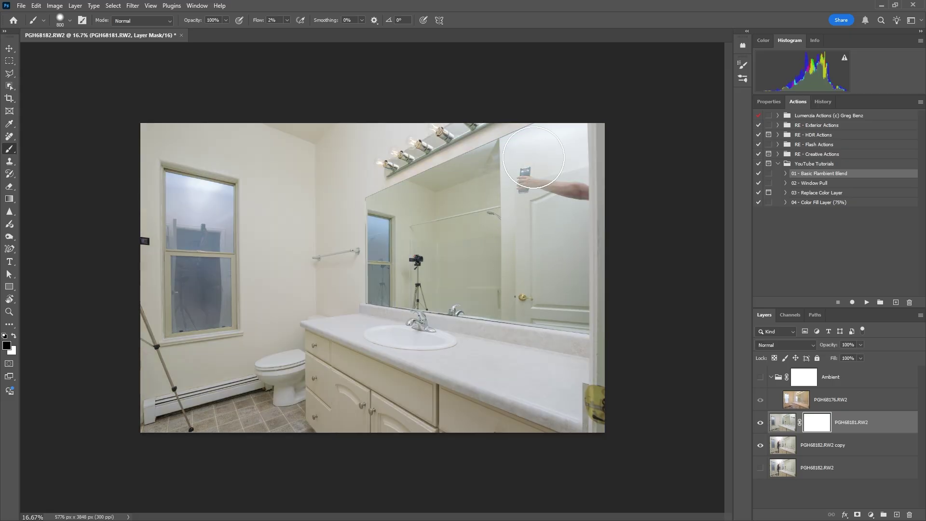
# Step: Paint black on the PGH68181 mask over the hand-held flash and arm reflected in the mirror, blending into the shower reflection
pyautogui.moveTo(534, 154)
pyautogui.mouseDown()
pyautogui.moveTo(500, 173)
pyautogui.moveTo(529, 150)
pyautogui.moveTo(577, 158)
pyautogui.moveTo(512, 210)
pyautogui.moveTo(522, 223)
pyautogui.moveTo(559, 219)
pyautogui.moveTo(574, 165)
pyautogui.moveTo(558, 123)
pyautogui.moveTo(553, 245)
pyautogui.moveTo(574, 213)
pyautogui.moveTo(565, 167)
pyautogui.moveTo(553, 247)
pyautogui.moveTo(562, 254)
pyautogui.moveTo(549, 233)
pyautogui.moveTo(574, 179)
pyautogui.moveTo(560, 247)
pyautogui.moveTo(569, 167)
pyautogui.moveTo(569, 210)
pyautogui.moveTo(553, 240)
pyautogui.moveTo(521, 229)
pyautogui.moveTo(518, 168)
pyautogui.moveTo(533, 155)
pyautogui.moveTo(490, 216)
pyautogui.moveTo(503, 229)
pyautogui.moveTo(549, 157)
pyautogui.moveTo(511, 196)
pyautogui.moveTo(530, 201)
pyautogui.moveTo(558, 163)
pyautogui.moveTo(557, 181)
pyautogui.moveTo(568, 114)
pyautogui.moveTo(555, 146)
pyautogui.moveTo(569, 112)
pyautogui.moveTo(555, 197)
pyautogui.moveTo(571, 166)
pyautogui.moveTo(574, 195)
pyautogui.moveTo(517, 201)
pyautogui.moveTo(492, 219)
pyautogui.moveTo(529, 173)
pyautogui.moveTo(513, 202)
pyautogui.moveTo(473, 213)
pyautogui.moveTo(508, 202)
pyautogui.moveTo(506, 166)
pyautogui.moveTo(560, 141)
pyautogui.moveTo(502, 165)
pyautogui.moveTo(544, 129)
pyautogui.moveTo(476, 235)
pyautogui.moveTo(550, 198)
pyautogui.moveTo(479, 256)
pyautogui.moveTo(482, 265)
pyautogui.moveTo(480, 178)
pyautogui.moveTo(471, 207)
pyautogui.moveTo(443, 232)
pyautogui.moveTo(449, 237)
pyautogui.moveTo(471, 207)
pyautogui.moveTo(488, 215)
pyautogui.moveTo(468, 279)
pyautogui.moveTo(456, 269)
pyautogui.moveTo(476, 279)
pyautogui.moveTo(506, 269)
pyautogui.moveTo(446, 279)
pyautogui.moveTo(438, 228)
pyautogui.moveTo(501, 172)
pyautogui.moveTo(459, 186)
pyautogui.moveTo(502, 175)
pyautogui.moveTo(459, 172)
pyautogui.moveTo(454, 201)
pyautogui.moveTo(523, 147)
pyautogui.moveTo(422, 230)
pyautogui.moveTo(447, 200)
pyautogui.moveTo(425, 271)
pyautogui.moveTo(439, 243)
pyautogui.moveTo(362, 313)
pyautogui.moveTo(363, 285)
pyautogui.moveTo(401, 290)
pyautogui.moveTo(341, 297)
pyautogui.moveTo(335, 320)
pyautogui.moveTo(364, 269)
pyautogui.moveTo(341, 320)
pyautogui.moveTo(376, 276)
pyautogui.moveTo(355, 331)
pyautogui.moveTo(367, 254)
pyautogui.moveTo(374, 271)
pyautogui.moveTo(357, 338)
pyautogui.moveTo(375, 238)
pyautogui.moveTo(353, 300)
pyautogui.mouseUp()
pyautogui.press('x')
pyautogui.press('x')
pyautogui.moveTo(467, 209)
pyautogui.mouseDown()
pyautogui.moveTo(513, 238)
pyautogui.moveTo(481, 230)
pyautogui.moveTo(465, 201)
pyautogui.moveTo(473, 217)
pyautogui.moveTo(463, 219)
pyautogui.moveTo(462, 183)
pyautogui.moveTo(463, 268)
pyautogui.moveTo(478, 213)
pyautogui.moveTo(473, 289)
pyautogui.moveTo(424, 268)
pyautogui.moveTo(605, 269)
pyautogui.mouseUp()
pyautogui.press('x')
pyautogui.press('x')
# Step: Check the painted PGH68181 mask by viewing it alone and comparing the image with the mask and the layer on and off
pyautogui.keyDown('shift'); pyautogui.click(822, 423); pyautogui.keyUp('shift')
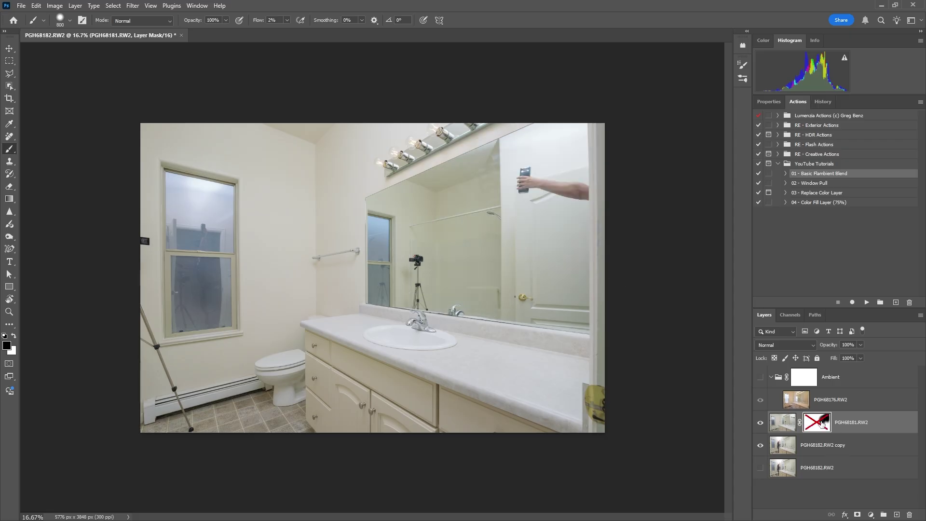
pyautogui.keyDown('shift'); pyautogui.click(822, 423); pyautogui.keyUp('shift')
pyautogui.keyDown('alt'); pyautogui.click(822, 423); pyautogui.keyUp('alt')
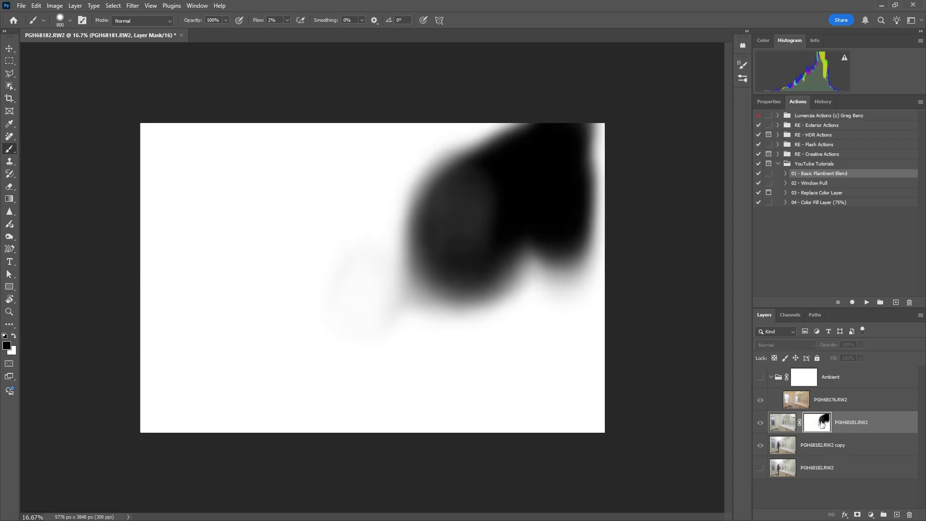
pyautogui.keyDown('alt'); pyautogui.click(822, 423); pyautogui.keyUp('alt')
pyautogui.press('x')
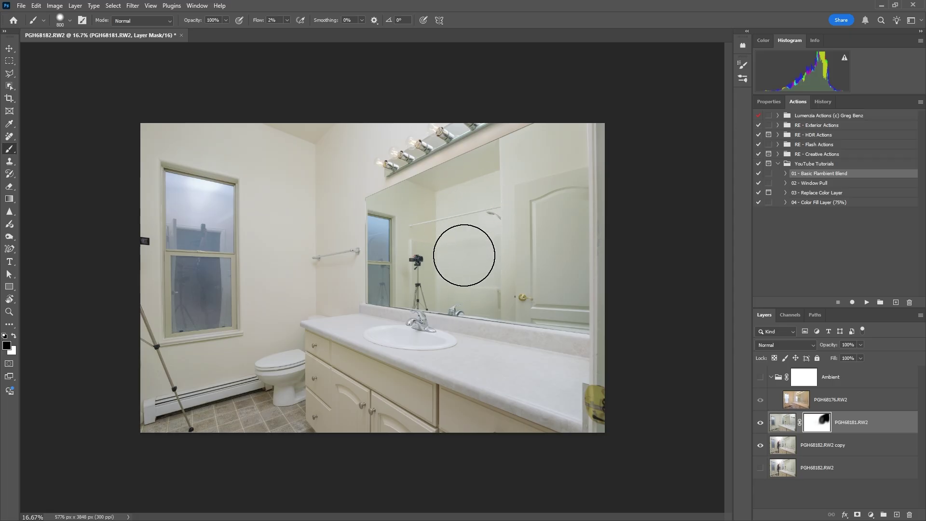
pyautogui.click(761, 424)
pyautogui.click(760, 423)
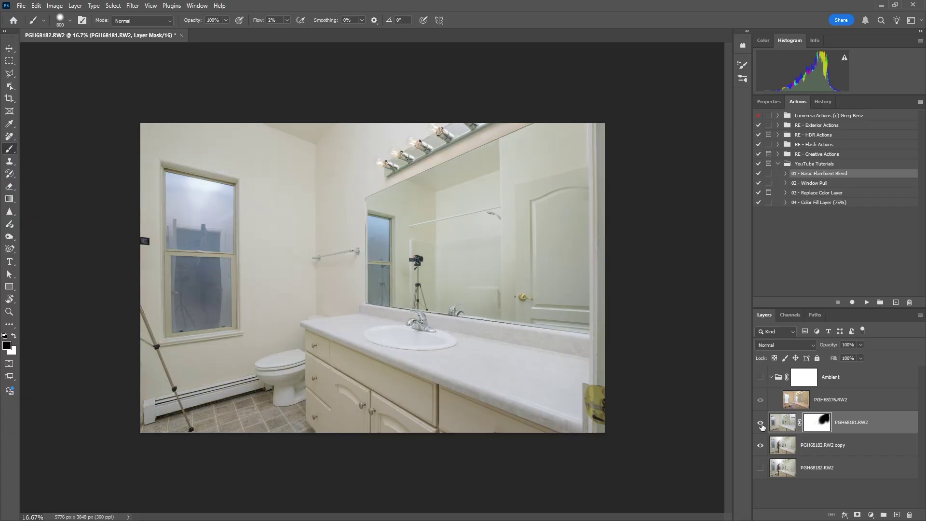
pyautogui.click(761, 424)
pyautogui.click(760, 423)
pyautogui.keyDown('shift'); pyautogui.click(818, 425); pyautogui.keyUp('shift')
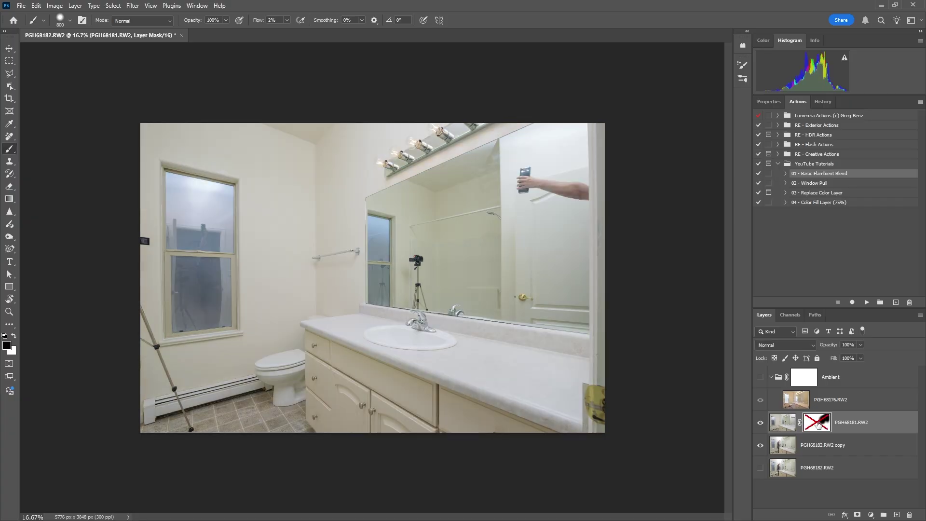
pyautogui.keyDown('shift'); pyautogui.click(818, 424); pyautogui.keyUp('shift')
# Step: Try refining the PGH68181 mask around the shower reflection with white and black, and delete the layer mask
pyautogui.press('x')
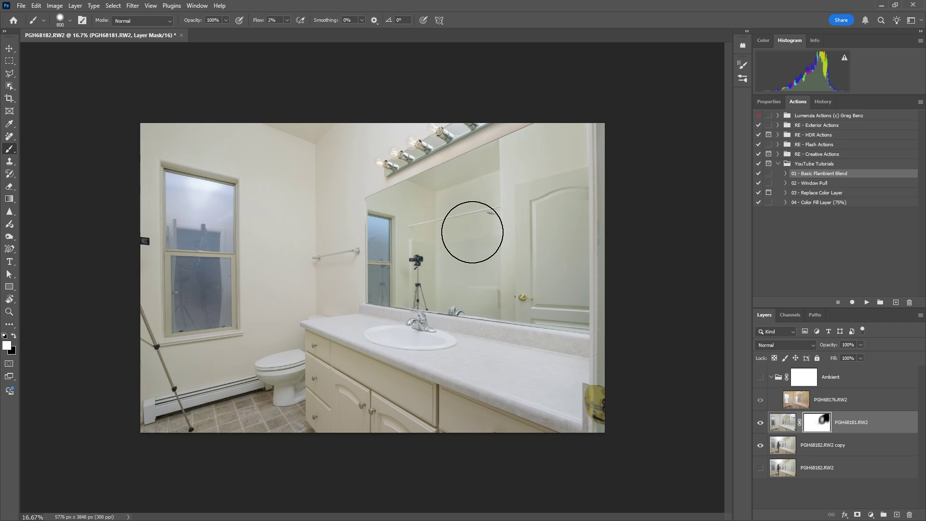
pyautogui.press('x')
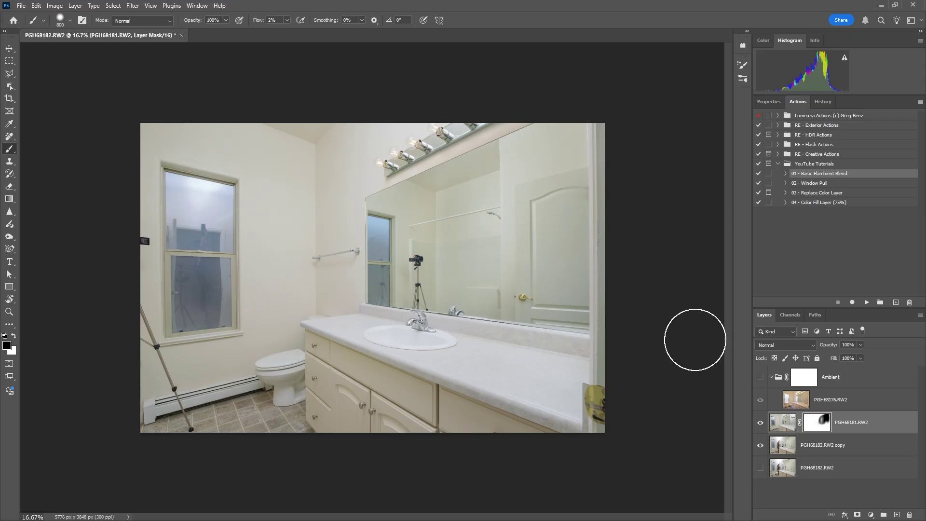
pyautogui.press('x')
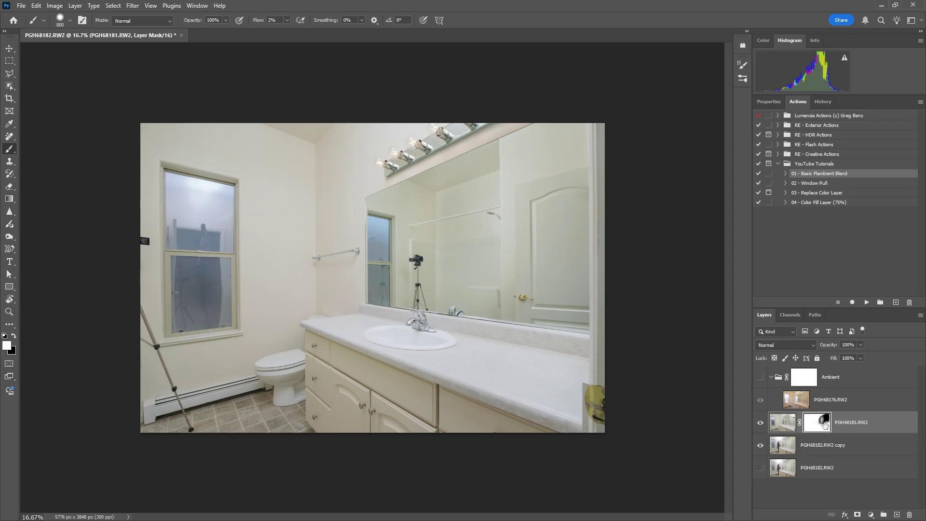
pyautogui.press('Delete')
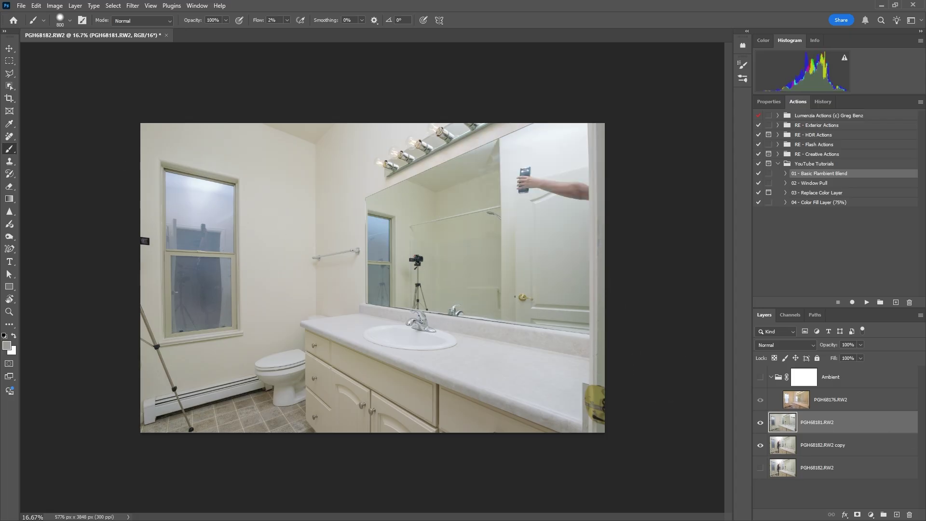
# Step: Try selecting the whole mirror with the Object Selection tool, inspect the selection's edges up close, and deselect it
pyautogui.click(9, 91)
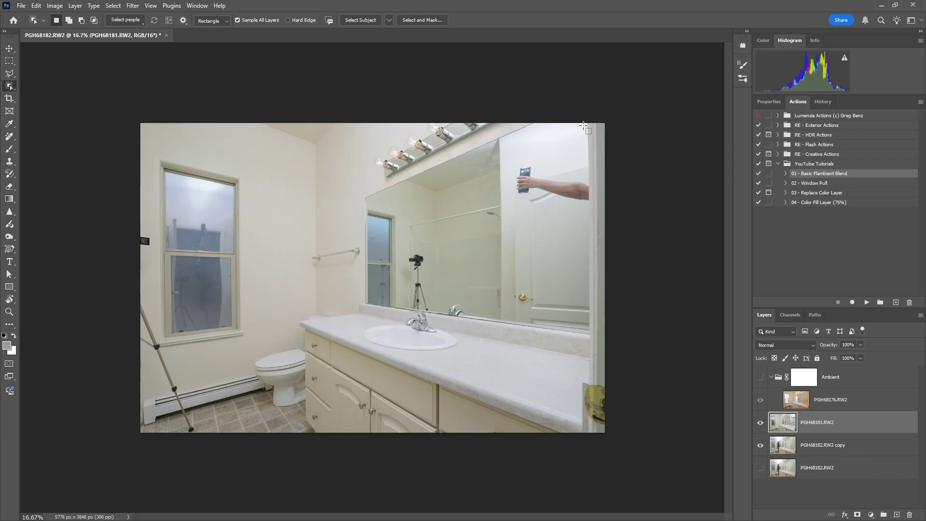
pyautogui.moveTo(589, 110); pyautogui.dragTo(359, 338)
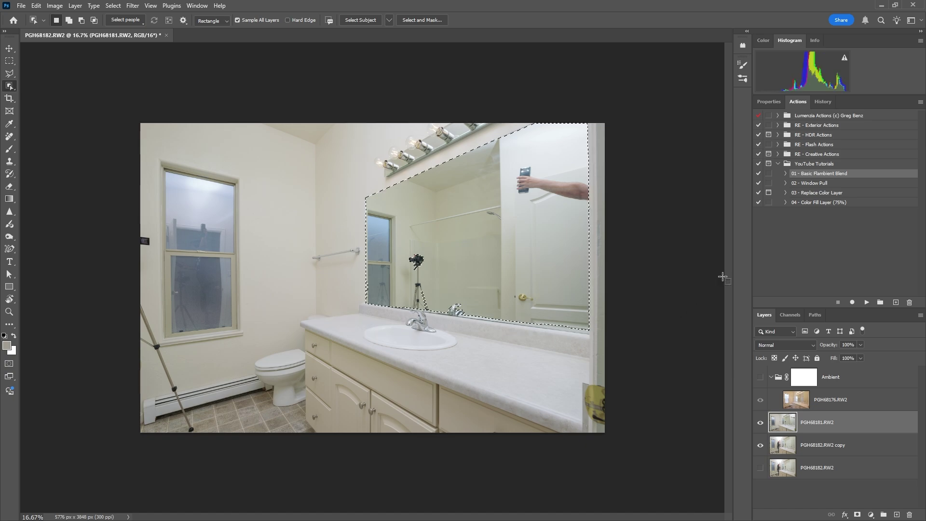
pyautogui.hotkey('ctrl', '+')
pyautogui.hotkey('ctrl', '+')
pyautogui.hotkey('ctrl', '+')
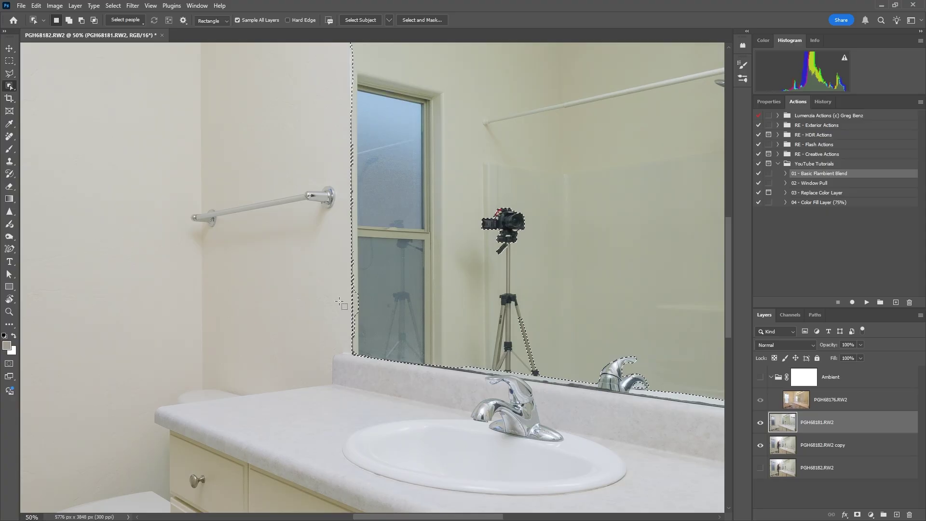
pyautogui.moveTo(578, 366); pyautogui.dragTo(432, 358)
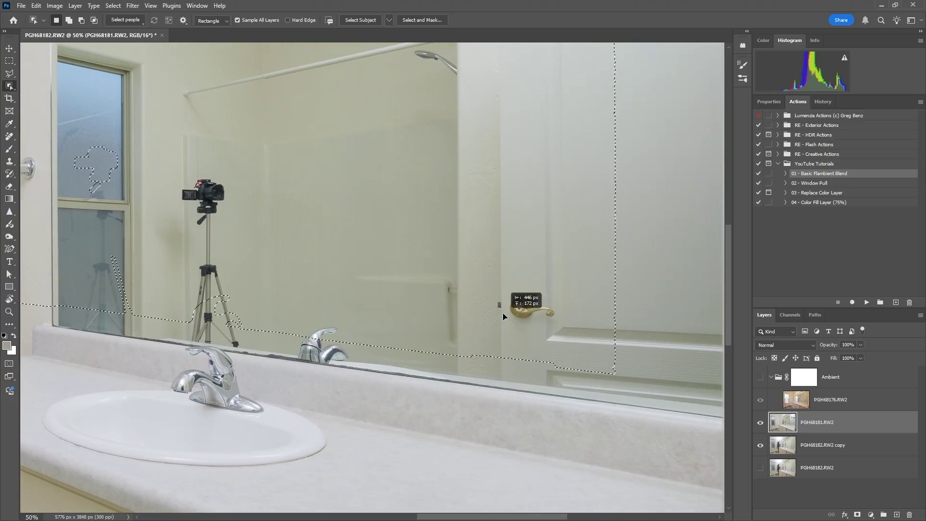
pyautogui.moveTo(477, 251); pyautogui.dragTo(501, 392)
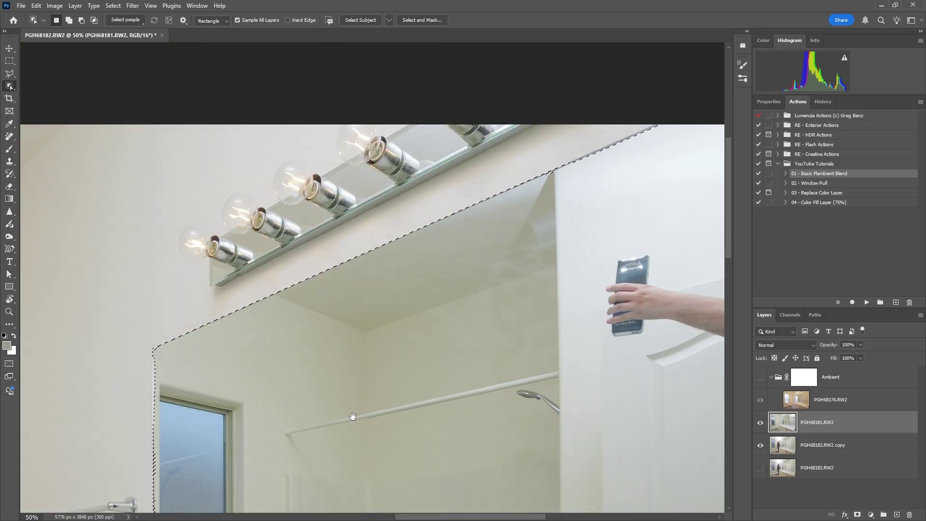
pyautogui.hotkey('ctrl', 'd')
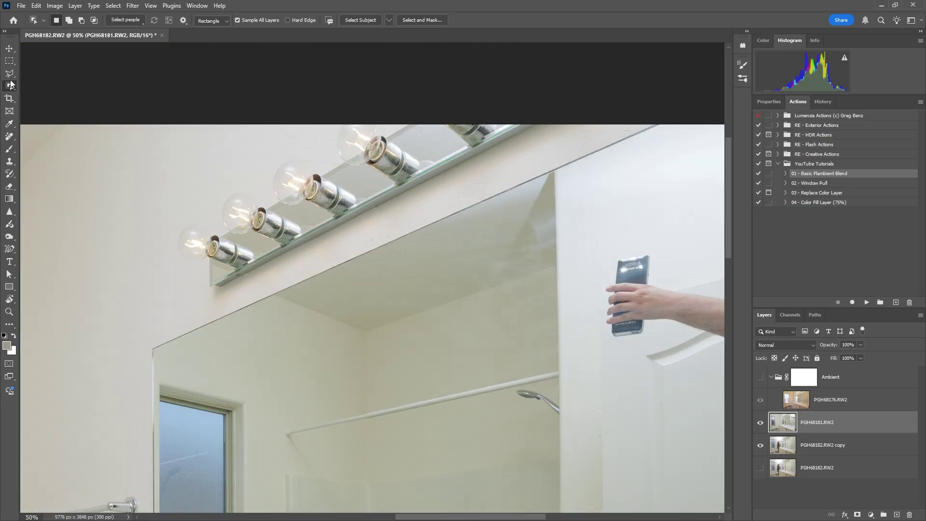
pyautogui.moveTo(479, 396); pyautogui.dragTo(475, 193)
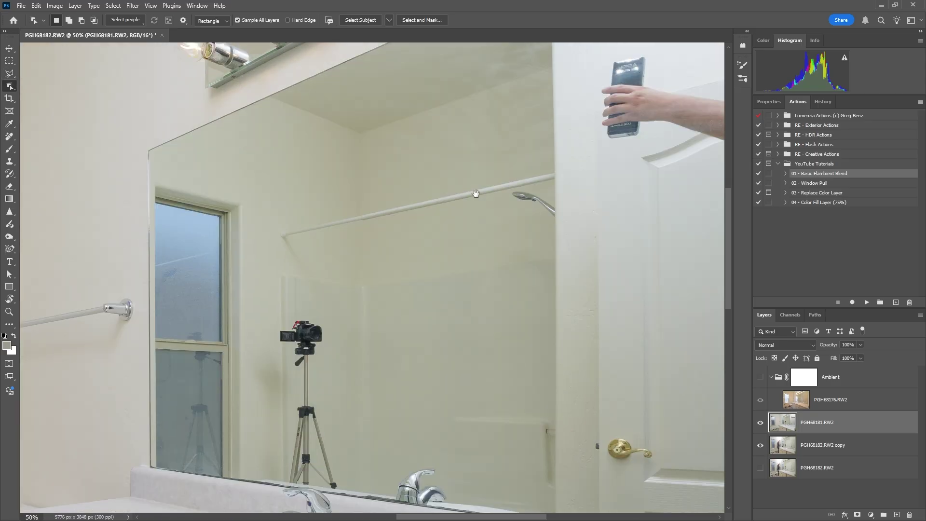
# Step: Outline the mirror along its edges with the Polygonal Lasso, running past the image's upper border, and close the selection
pyautogui.moveTo(504, 300); pyautogui.dragTo(395, 476)
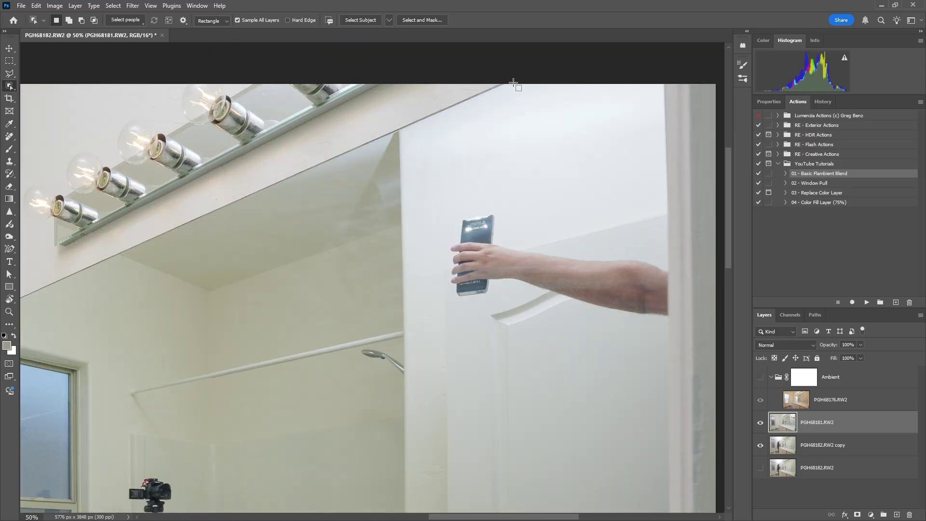
pyautogui.click(9, 73)
pyautogui.click(524, 78)
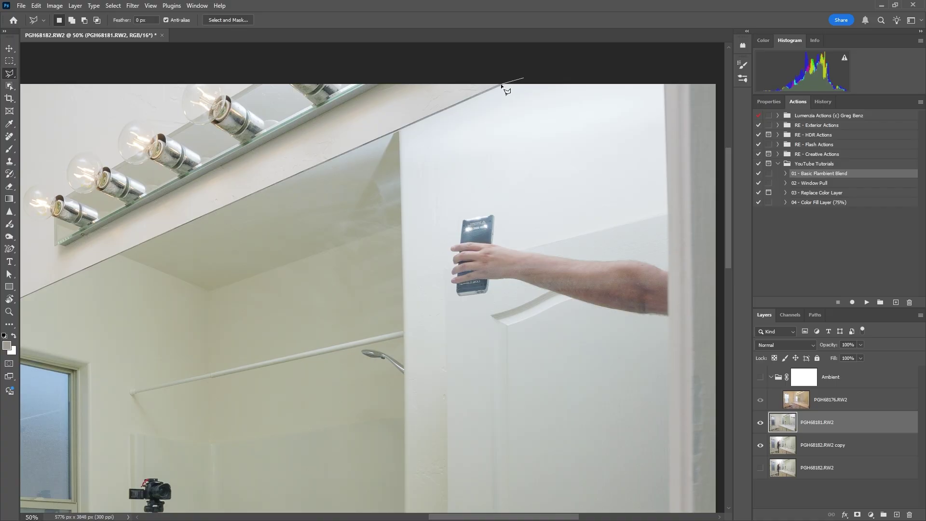
pyautogui.click(502, 85)
pyautogui.hscroll(-5, 141, 278)
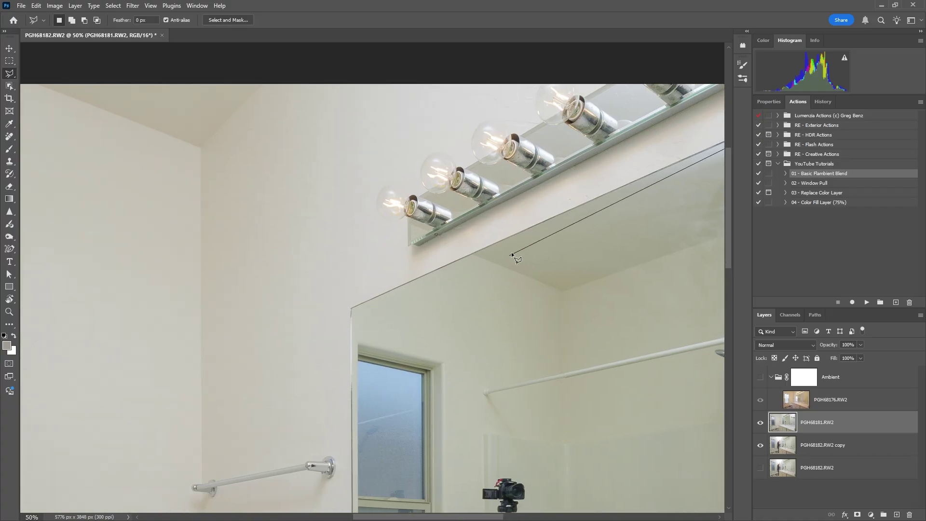
pyautogui.click(653, 171)
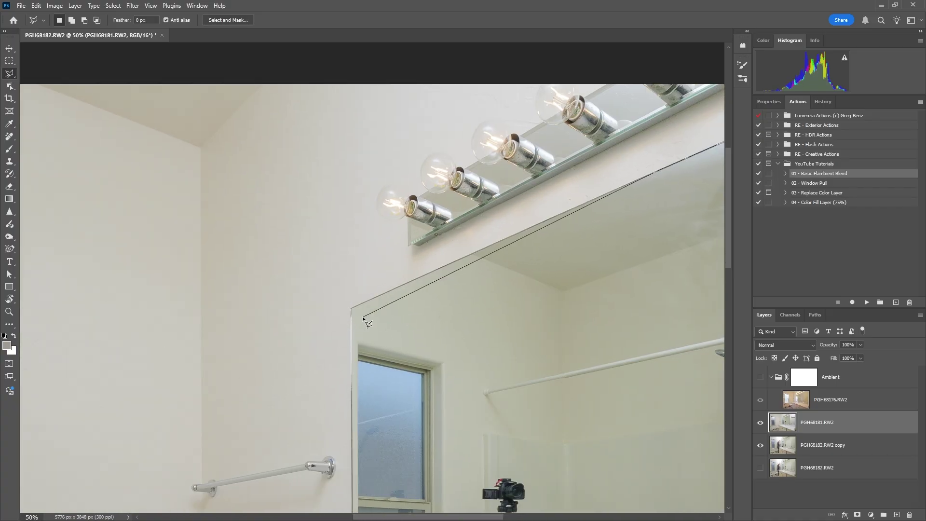
pyautogui.click(352, 308)
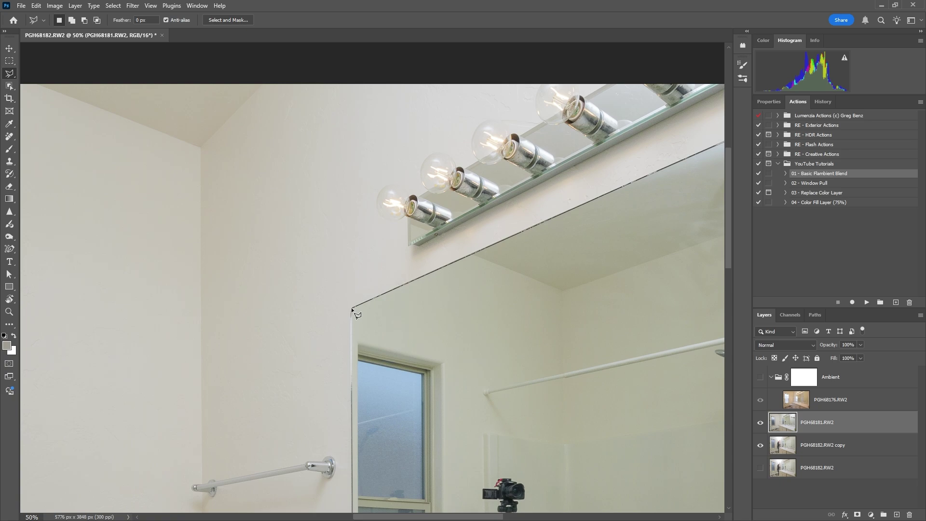
pyautogui.scroll(-2, 371, 355)
pyautogui.scroll(-4, 371, 133)
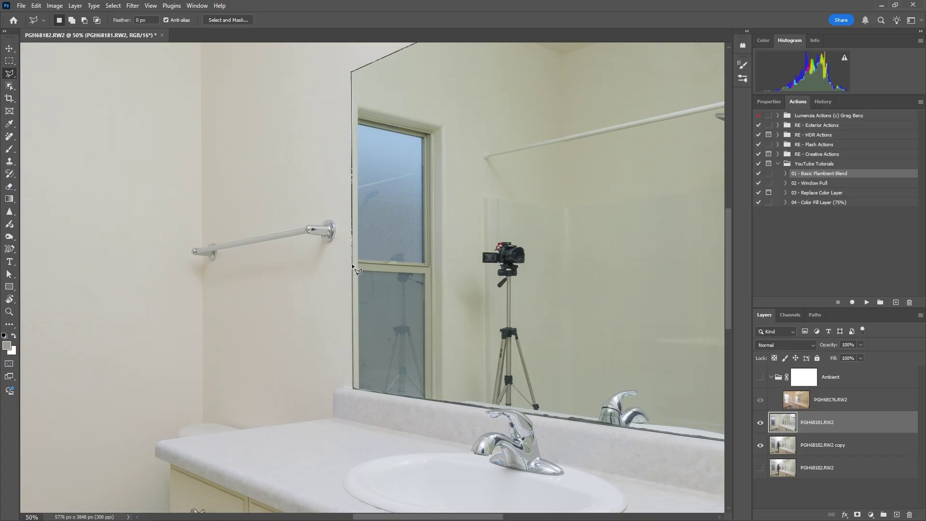
pyautogui.click(354, 387)
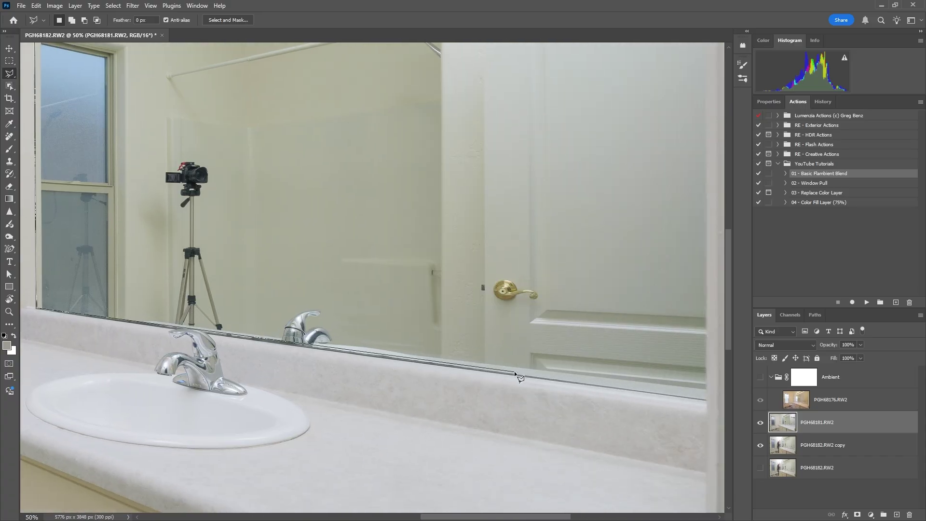
pyautogui.click(510, 375)
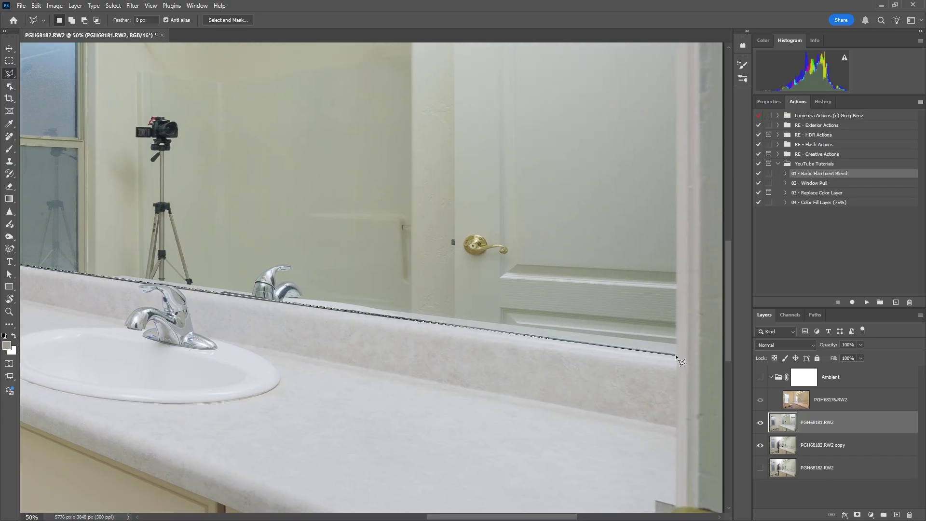
pyautogui.click(676, 355)
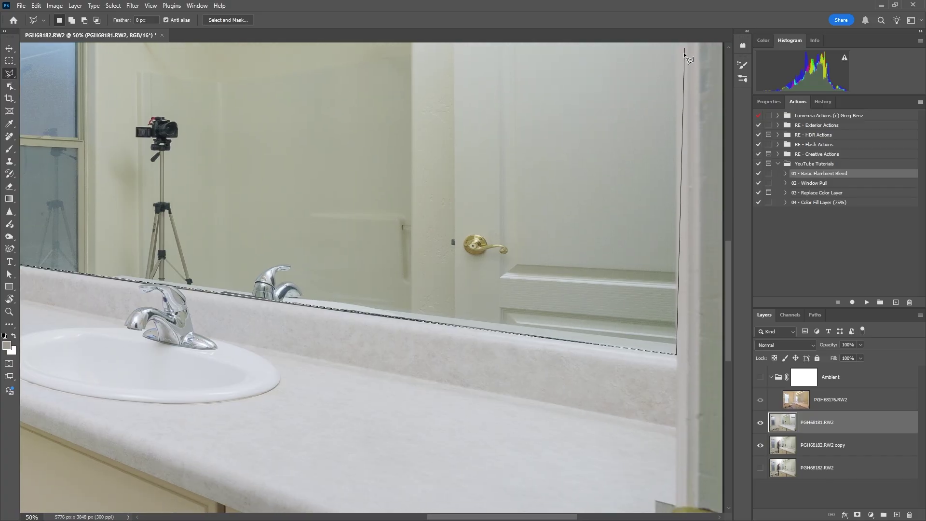
pyautogui.scroll(10, 678, 72)
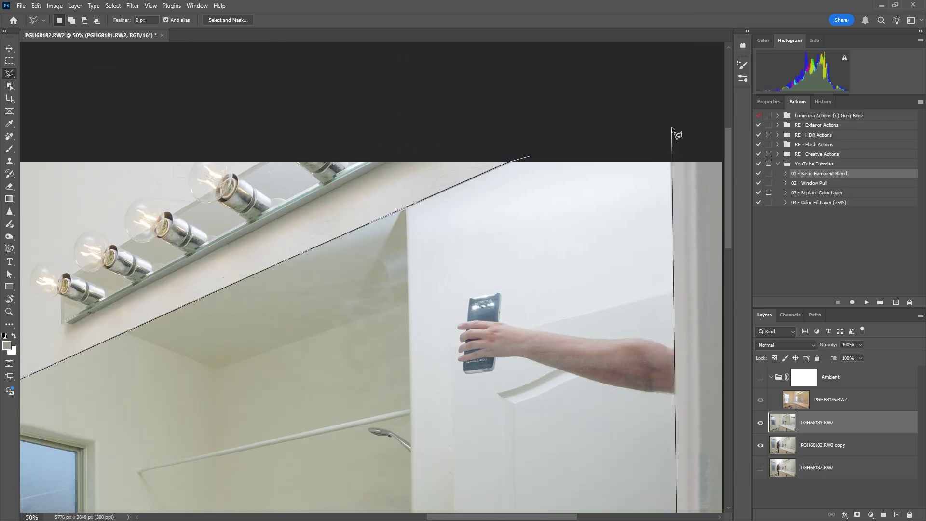
pyautogui.click(672, 127)
pyautogui.click(530, 157)
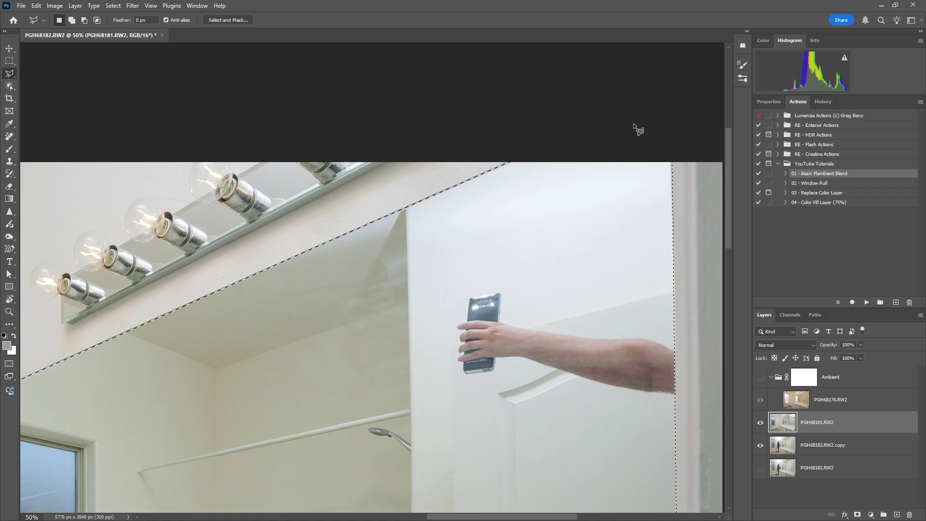
pyautogui.hotkey('ctrl', '0')
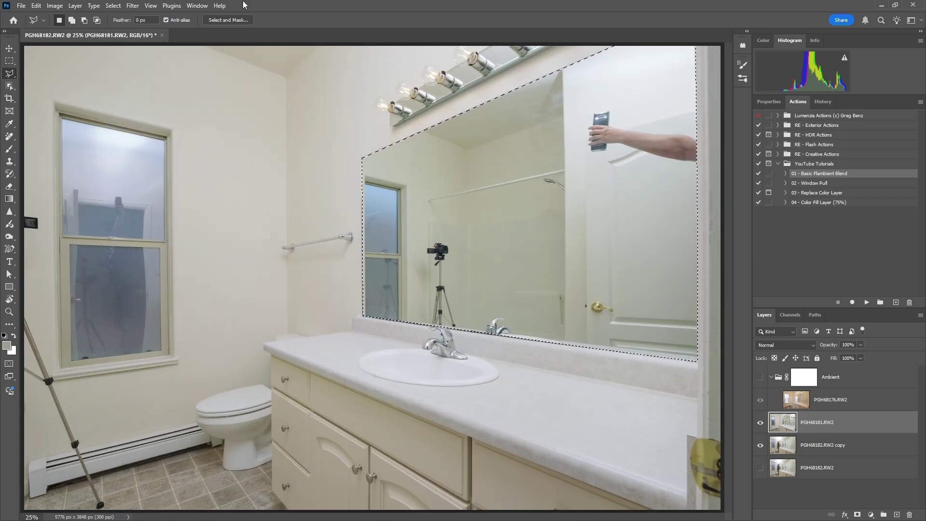
# Step: Feather the mirror selection
pyautogui.click(9, 86)
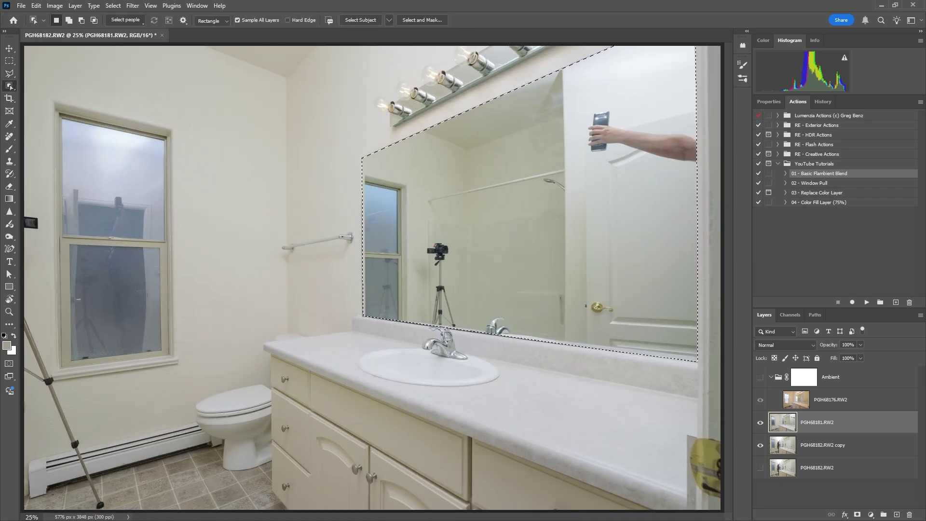
pyautogui.press('alt')
pyautogui.moveTo(463, 324); pyautogui.dragTo(419, 368)
pyautogui.hotkey('ctrl', '-')
pyautogui.press('shift')
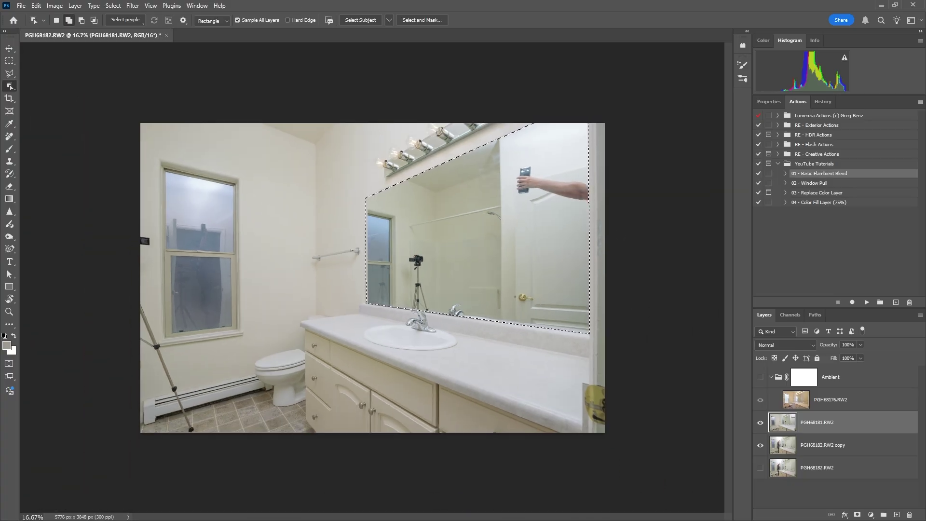
pyautogui.hotkey('shift', 'F6')
pyautogui.press('Return')
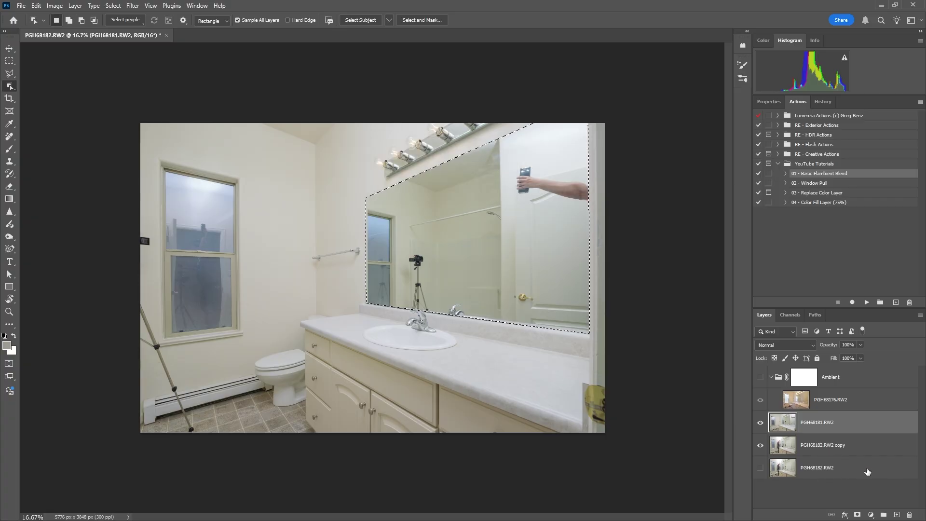
# Step: Move the PGH68182.RW2 copy layer above PGH68181.RW2 and mask it to the mirror selection
pyautogui.moveTo(788, 454); pyautogui.dragTo(785, 422)
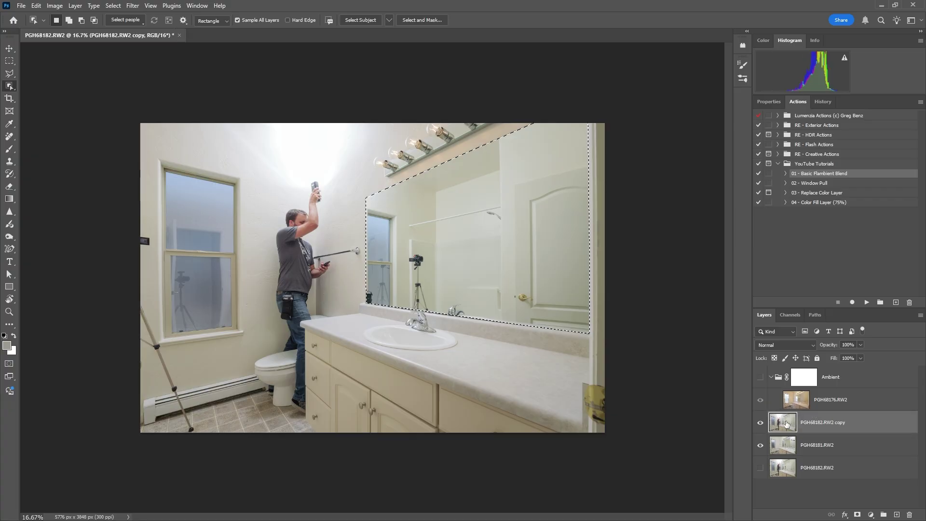
pyautogui.click(858, 514)
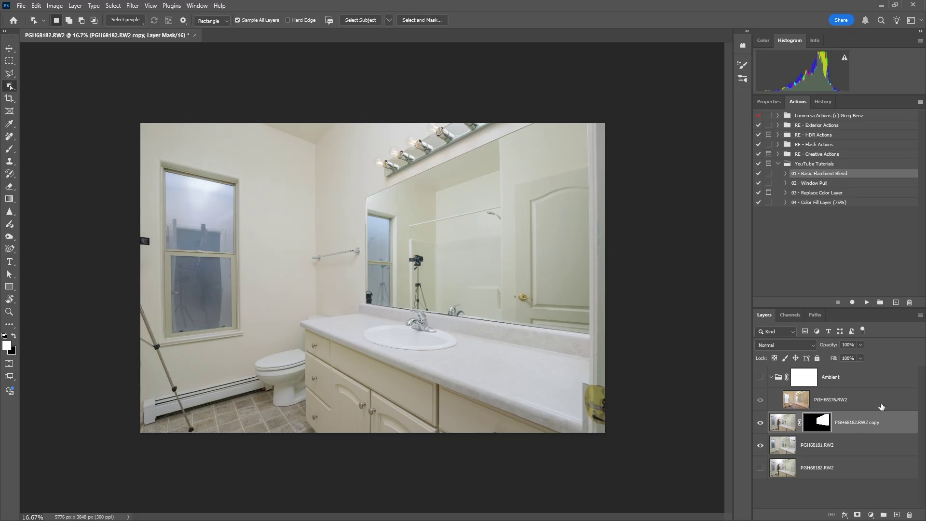
# Step: Put the masked PGH68182.RW2 copy layer into a collapsed group and add a white layer mask to the group
pyautogui.hotkey('ctrl', 'g')
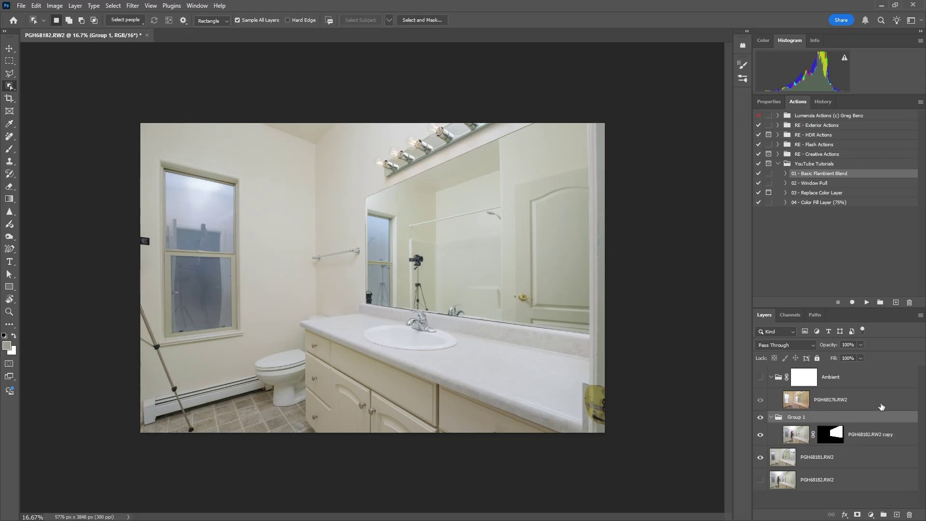
pyautogui.click(771, 418)
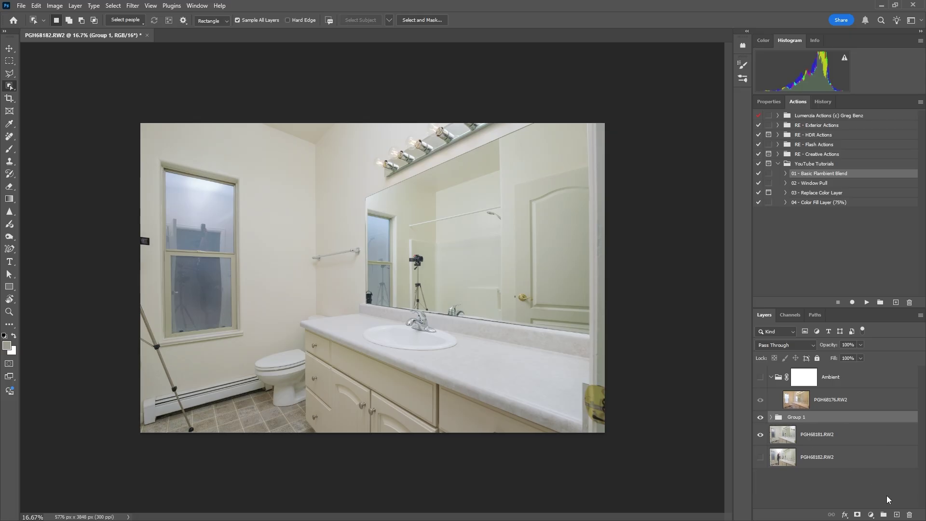
pyautogui.click(858, 515)
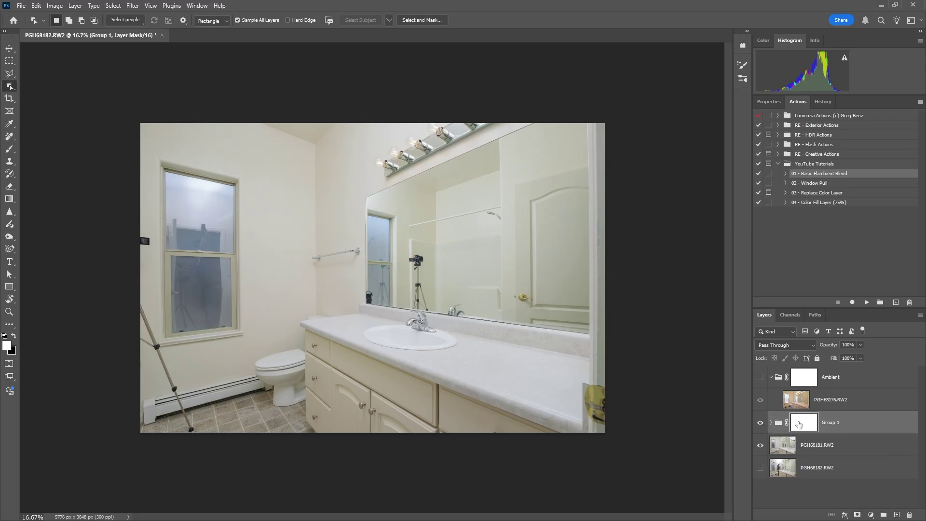
# Step: View the group's mask on its own and invert it between white and black to compare the mirror reflection
pyautogui.keyDown('shift'); pyautogui.click(800, 424); pyautogui.keyUp('shift')
pyautogui.keyDown('shift'); pyautogui.click(801, 425); pyautogui.keyUp('shift')
pyautogui.keyDown('alt'); pyautogui.click(803, 426); pyautogui.keyUp('alt')
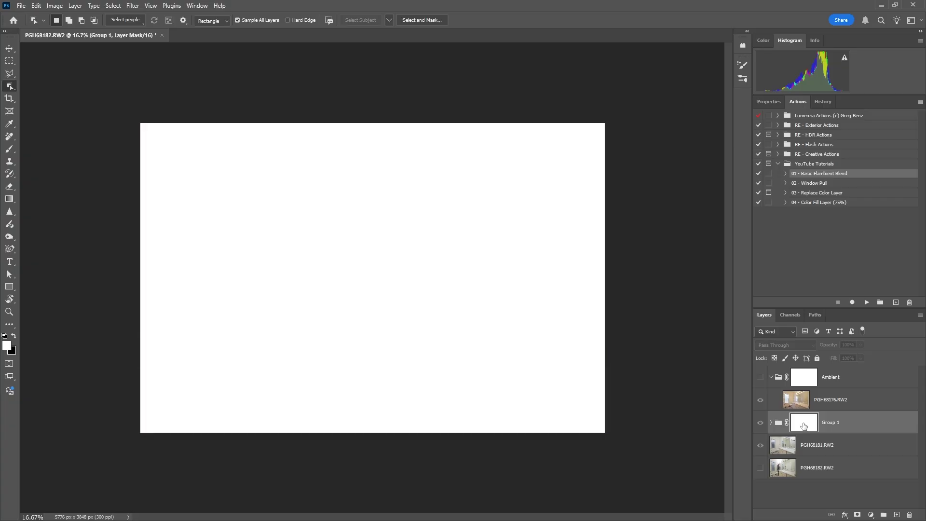
pyautogui.keyDown('alt'); pyautogui.click(803, 426); pyautogui.keyUp('alt')
pyautogui.hotkey('ctrl', 'i')
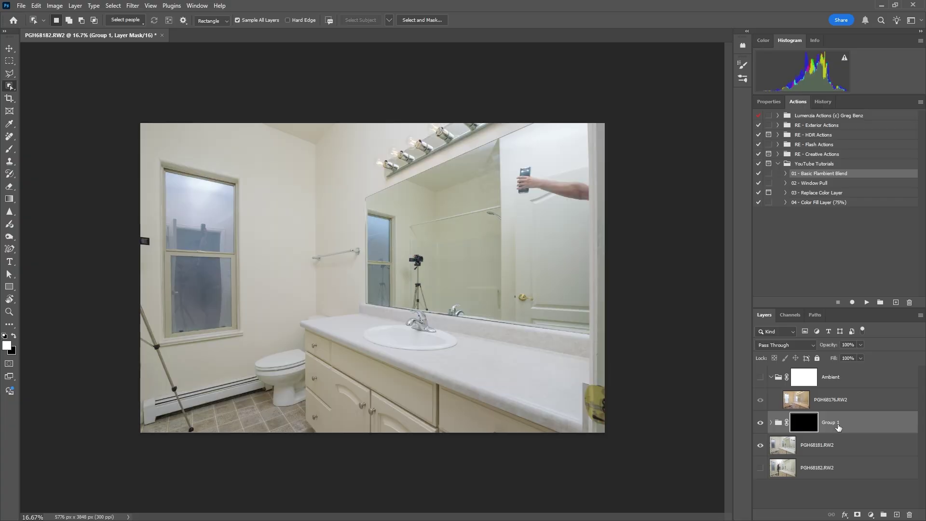
pyautogui.hotkey('ctrl', 'i')
pyautogui.hotkey('ctrl', 'i')
pyautogui.hotkey('ctrl', 'i')
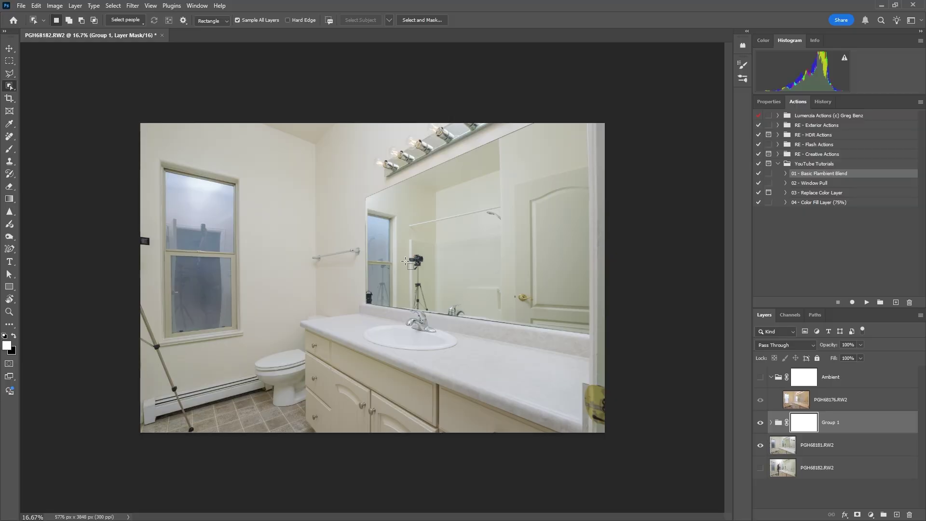
# Step: Draw a black-to-white linear gradient on the group's mask from the reflected window to the reflected shower wall, adjusting its end point and midpoint
pyautogui.press('g')
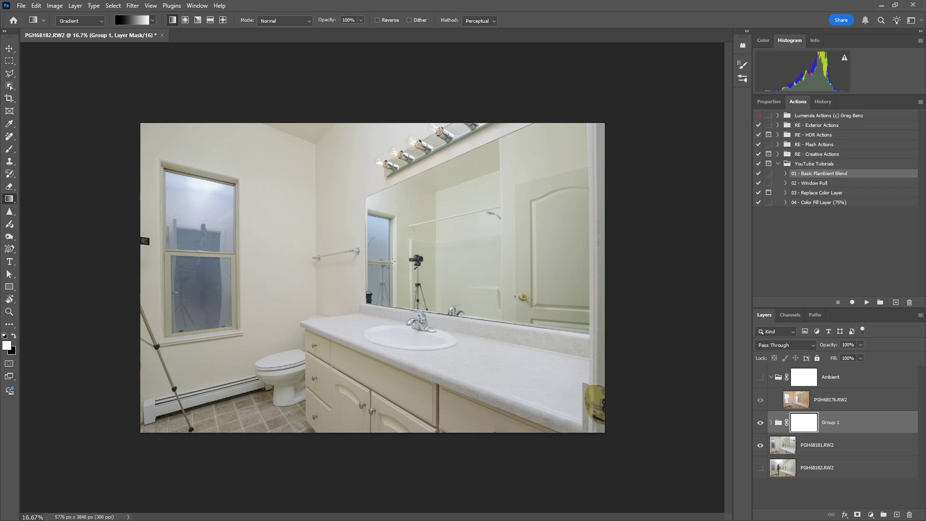
pyautogui.moveTo(384, 262); pyautogui.dragTo(577, 259)
pyautogui.moveTo(516, 268); pyautogui.dragTo(413, 257)
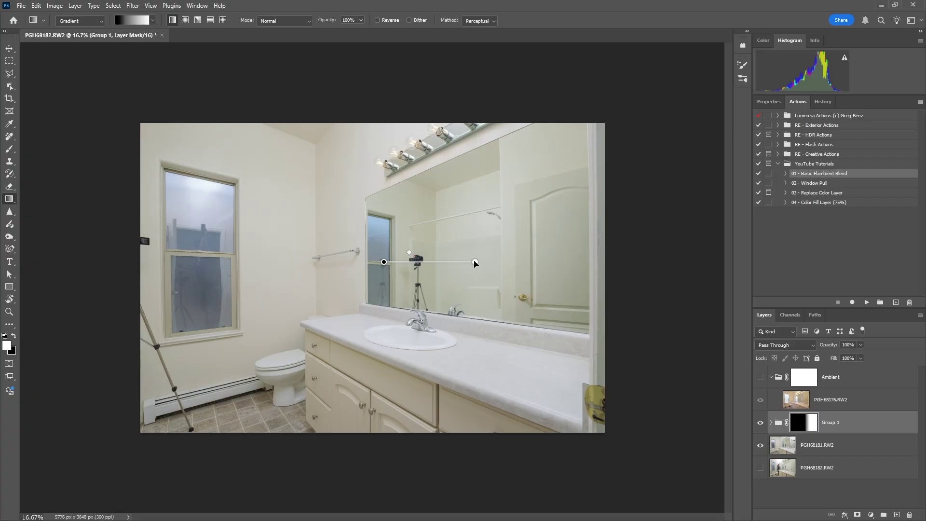
pyautogui.moveTo(476, 263); pyautogui.dragTo(503, 264)
pyautogui.moveTo(419, 253)
pyautogui.mouseDown()
pyautogui.moveTo(462, 250)
pyautogui.moveTo(406, 255)
pyautogui.mouseUp()
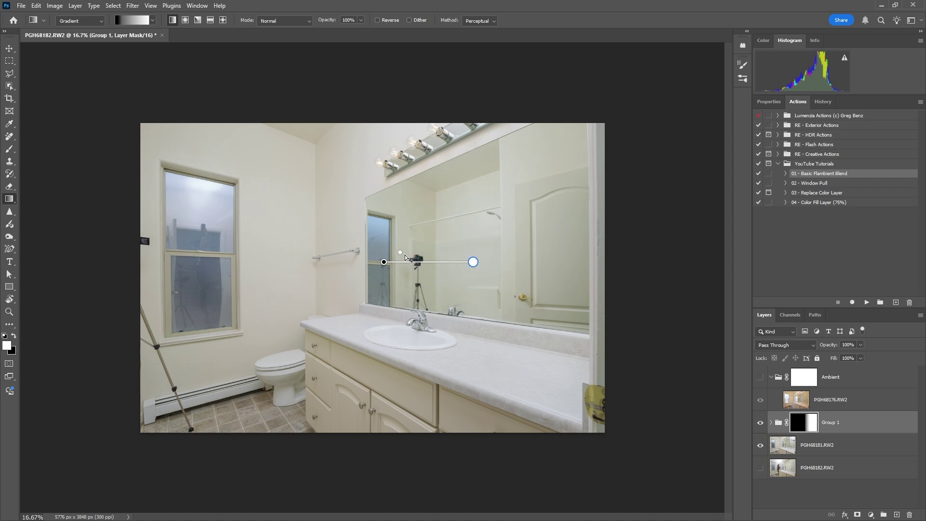
pyautogui.moveTo(402, 256); pyautogui.dragTo(425, 255)
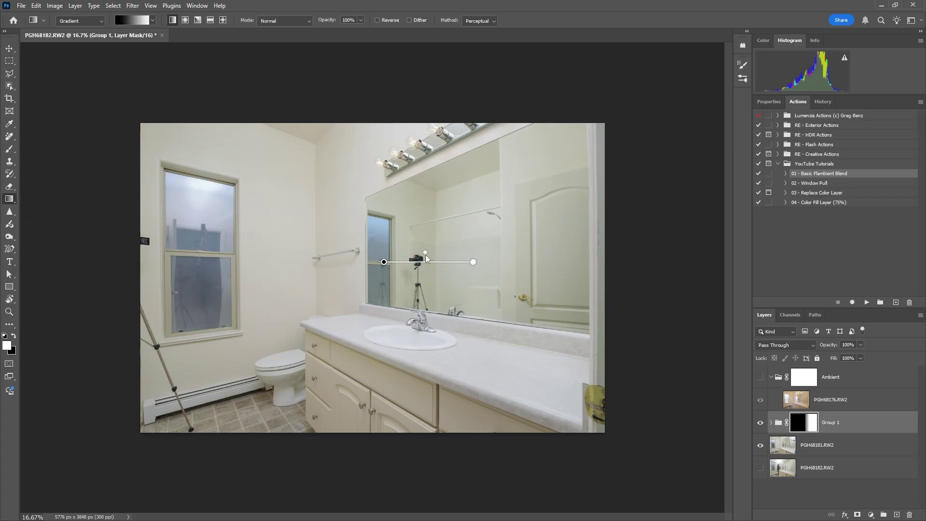
pyautogui.click(832, 439)
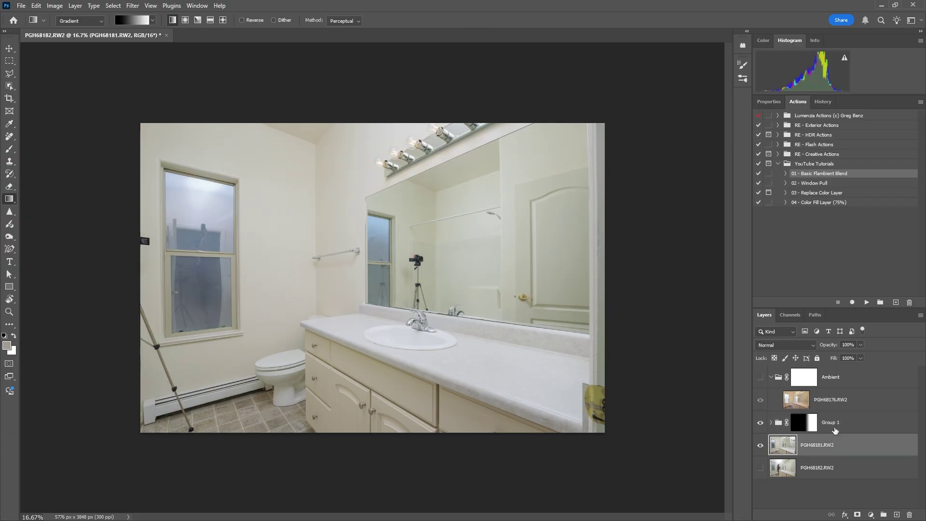
pyautogui.click(835, 426)
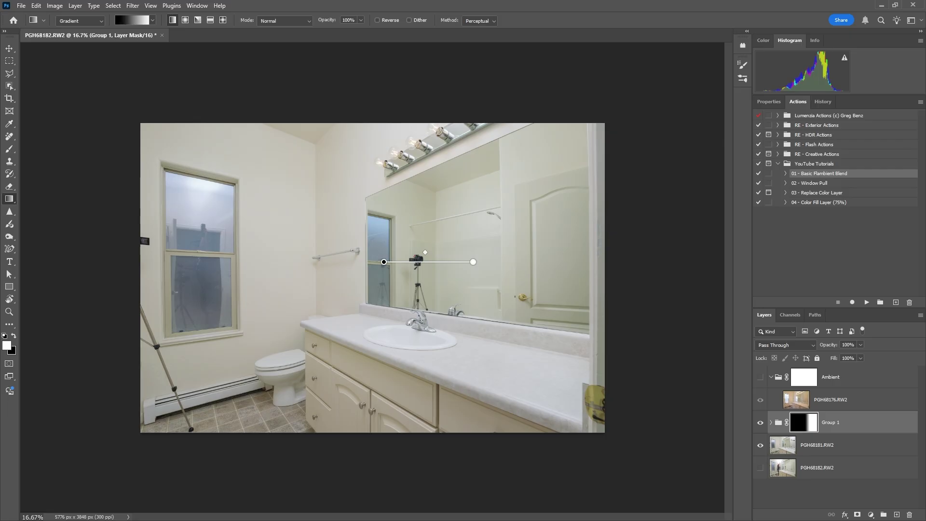
# Step: Merge Group 1 and PGH68181.RW2 into a single layer
pyautogui.press('v')
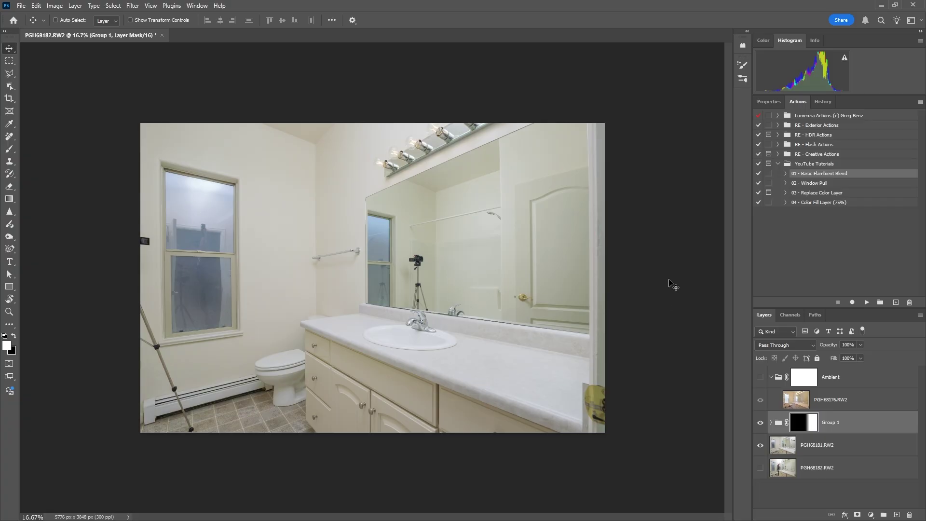
pyautogui.keyDown('ctrl'); pyautogui.click(825, 448); pyautogui.keyUp('ctrl')
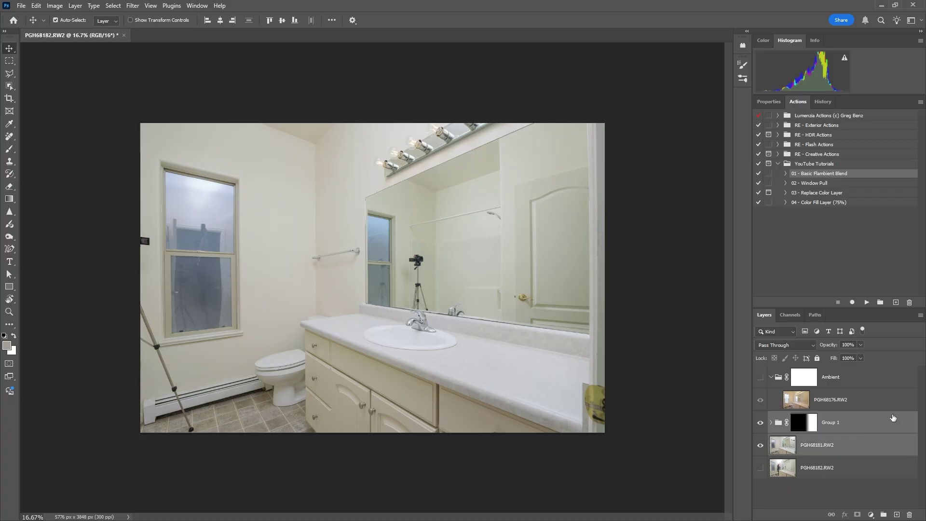
pyautogui.hotkey('ctrl', 'e')
# Step: Make PGH68182.RW2 visible above the merged Group 1 layer and add a black layer mask to it
pyautogui.click(761, 445)
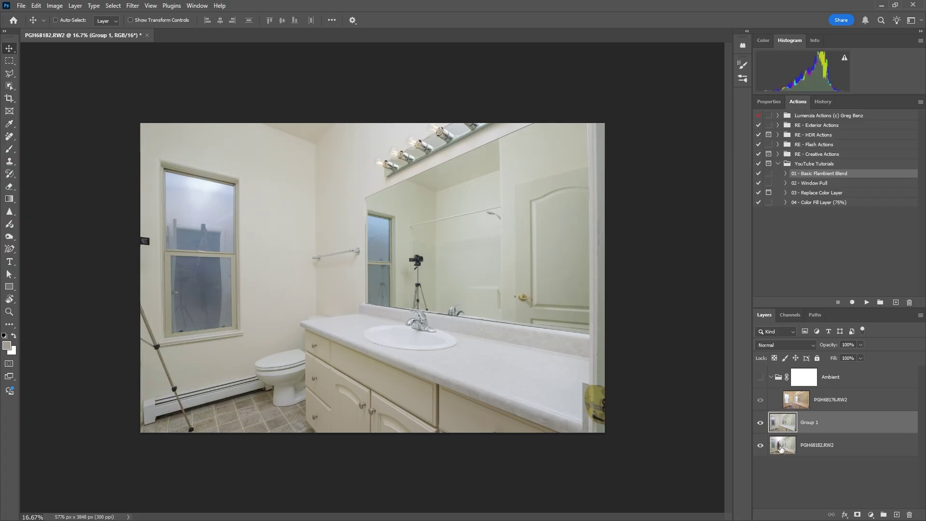
pyautogui.moveTo(782, 446); pyautogui.dragTo(798, 419)
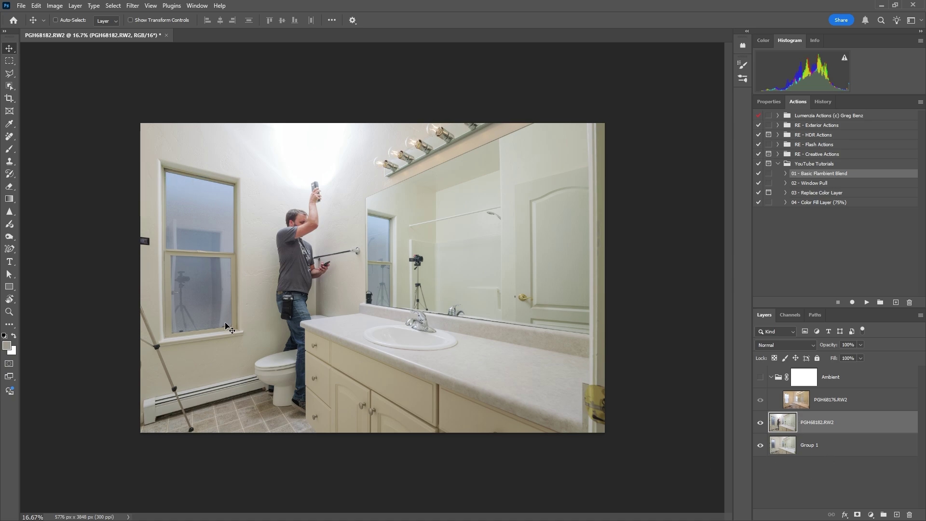
pyautogui.keyDown('alt'); pyautogui.click(856, 515); pyautogui.keyUp('alt')
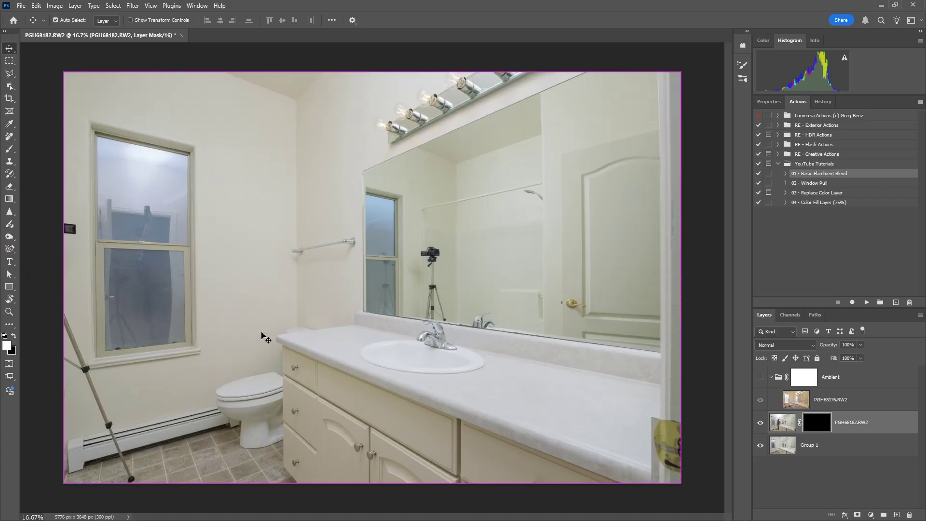
pyautogui.hotkey('ctrl', '+')
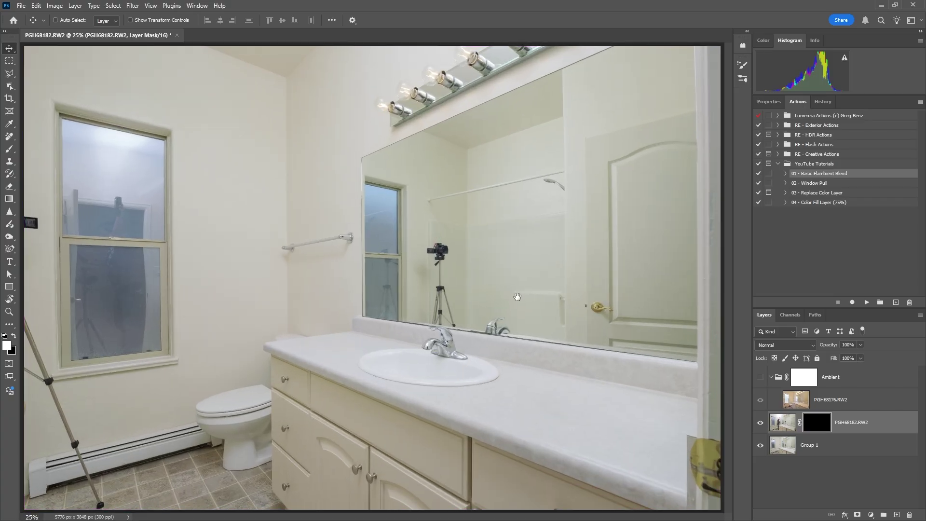
# Step: Try to select the upper window pane and the whole window frame with the Object Selection tool, clearing each selection
pyautogui.hotkey('ctrl', '+')
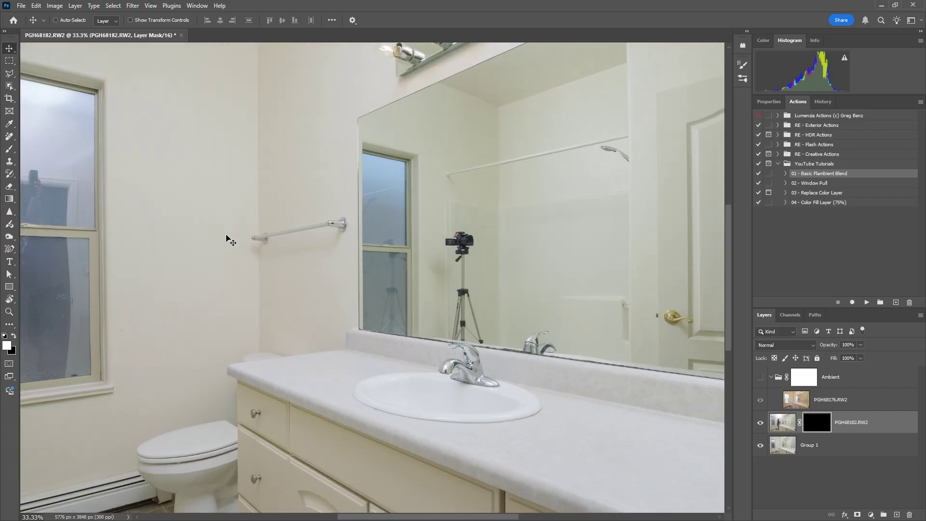
pyautogui.moveTo(226, 236); pyautogui.dragTo(502, 271)
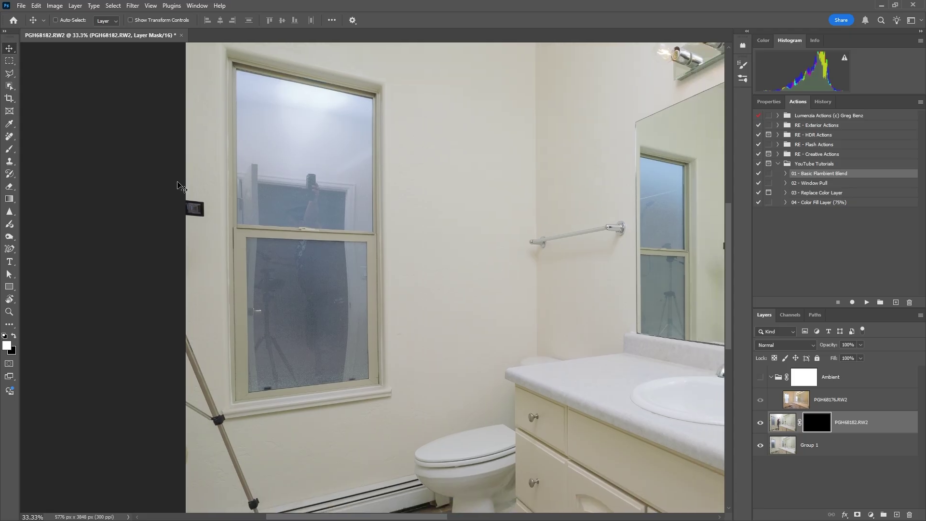
pyautogui.click(9, 86)
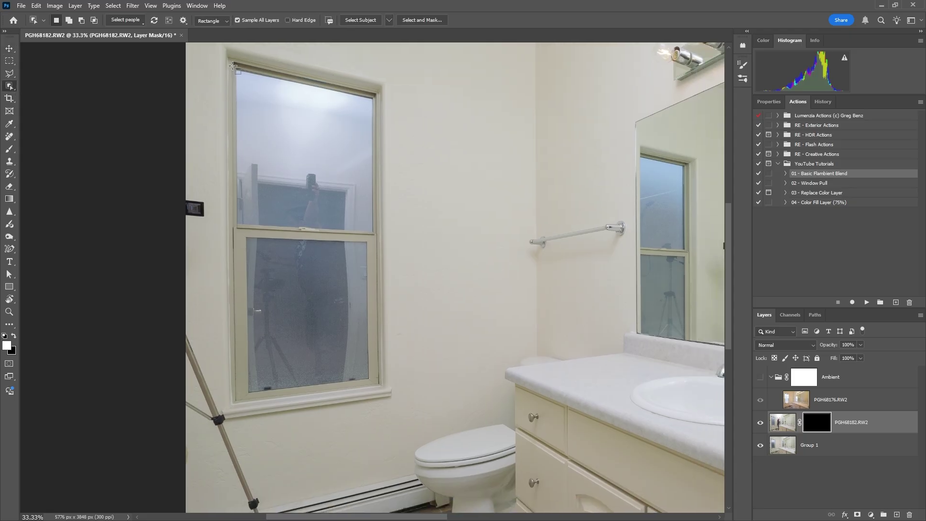
pyautogui.moveTo(234, 66); pyautogui.dragTo(377, 239)
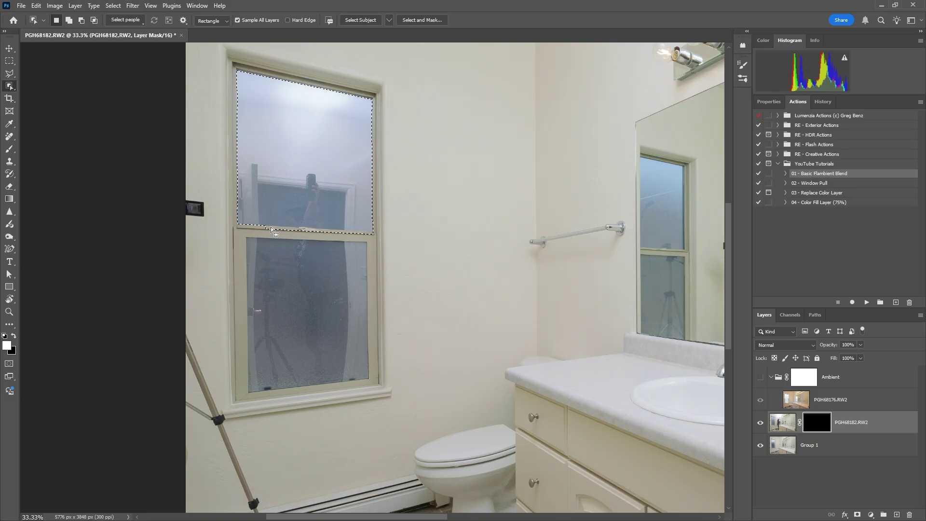
pyautogui.hotkey('ctrl', 'd')
pyautogui.moveTo(223, 52); pyautogui.dragTo(385, 393)
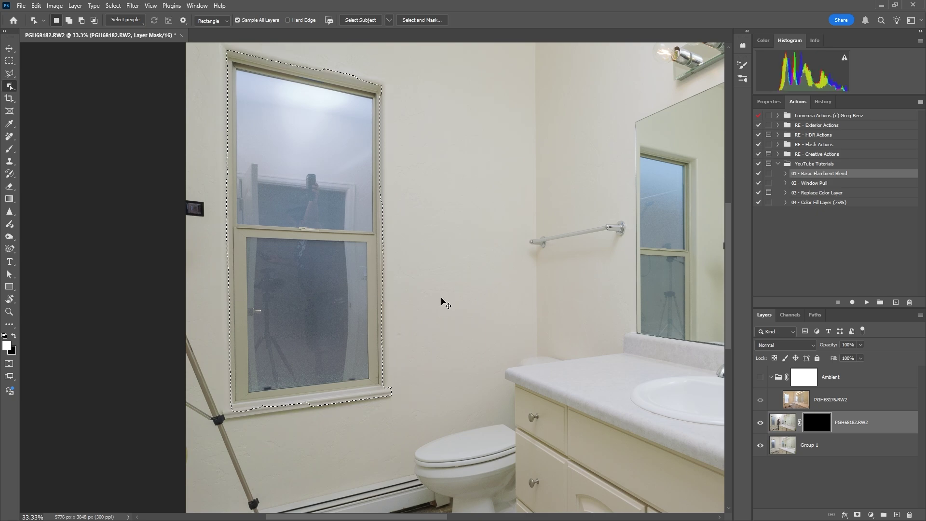
pyautogui.hotkey('ctrl', 'd')
# Step: Outline the window's upper glass pane with the Polygonal Lasso, following its four corners
pyautogui.click(9, 73)
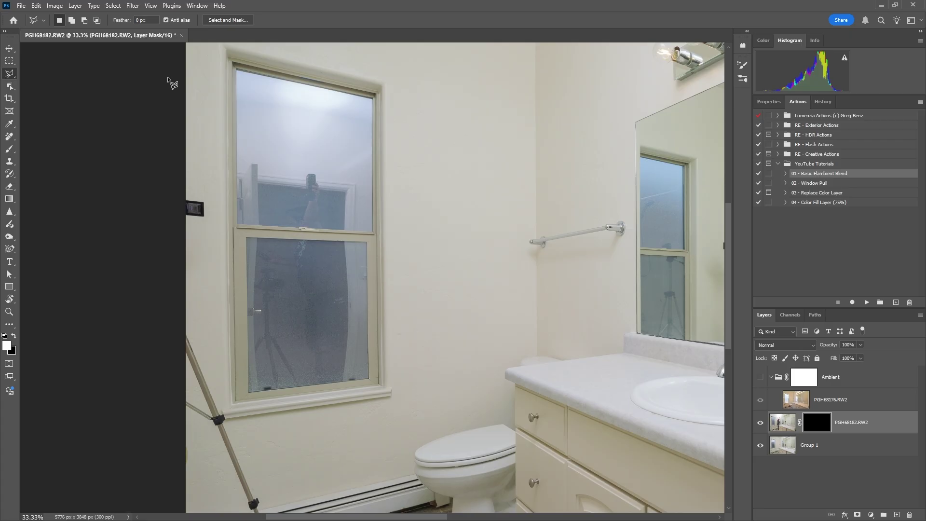
pyautogui.click(236, 67)
pyautogui.click(374, 97)
pyautogui.click(374, 232)
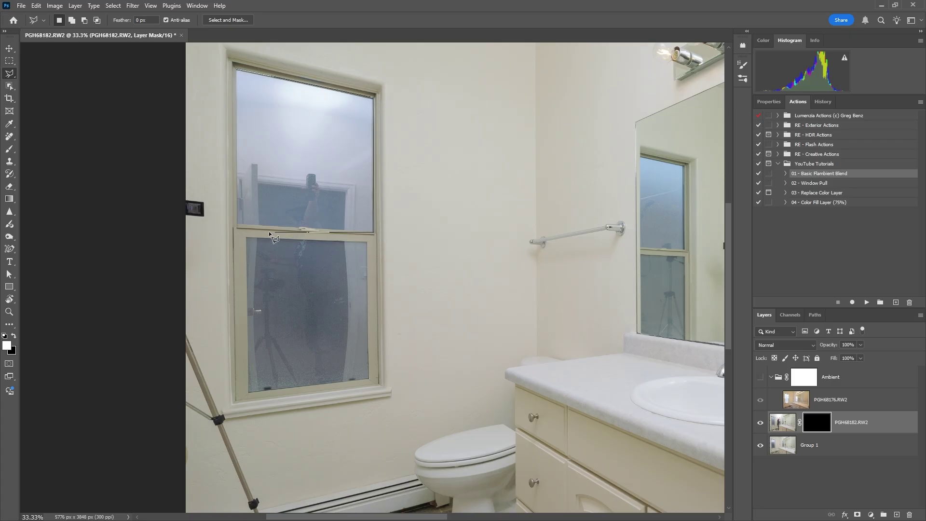
pyautogui.doubleClick(236, 223)
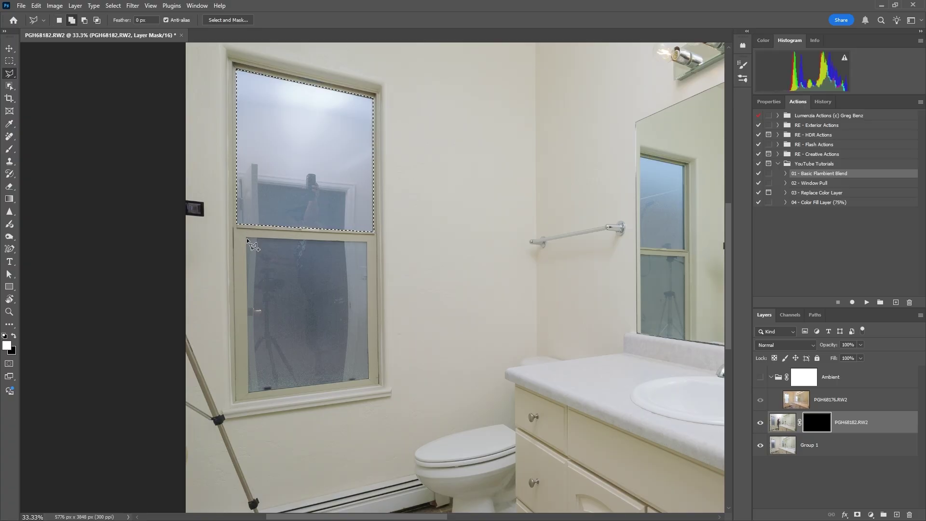
# Step: Add the window's lower glass pane to the selection with the Polygonal Lasso
pyautogui.keyDown('shift'); pyautogui.click(247, 236); pyautogui.keyUp('shift')
pyautogui.click(367, 242)
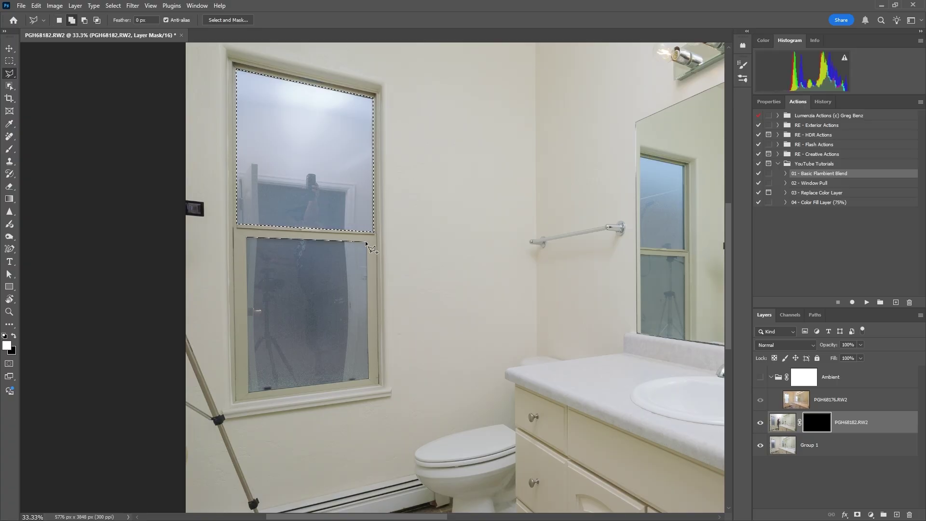
pyautogui.click(368, 378)
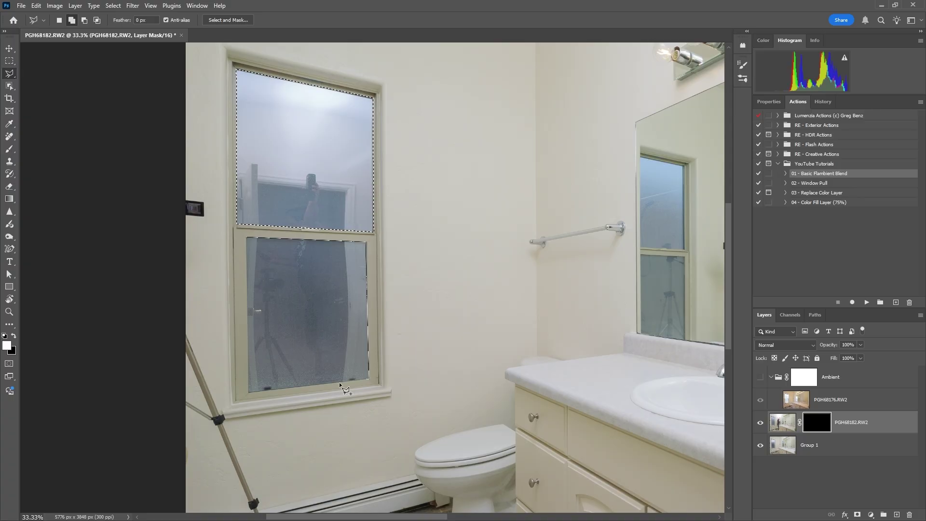
pyautogui.doubleClick(248, 392)
pyautogui.doubleClick(248, 391)
# Step: Feather the selection of the two window panes by 2 pixels
pyautogui.hotkey('ctrl', '-')
pyautogui.hotkey('ctrl', '-')
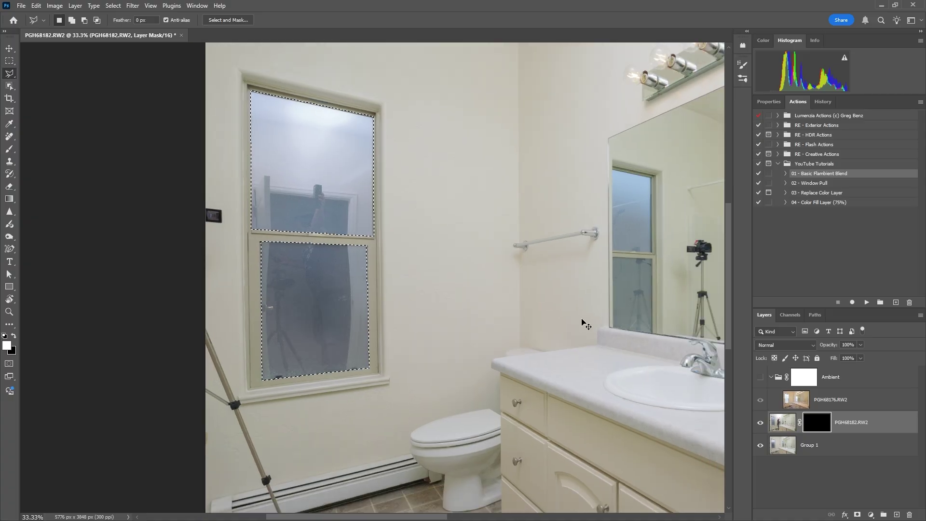
pyautogui.hotkey('ctrl', '+')
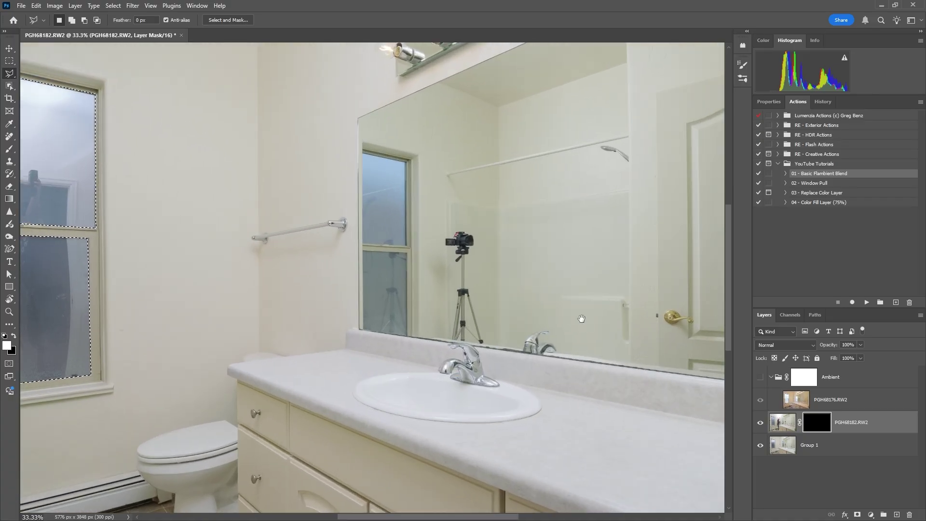
pyautogui.hotkey('shift', 'F6')
pyautogui.write('3')
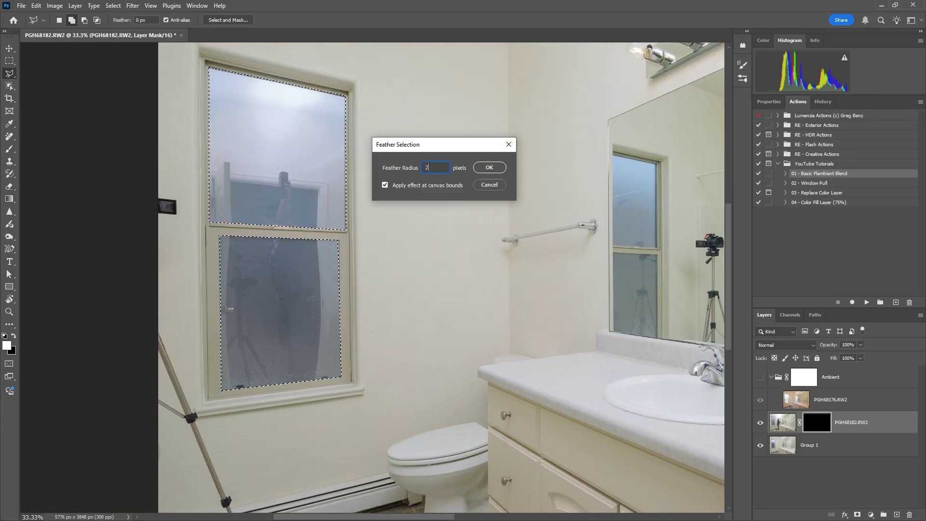
pyautogui.press('Return')
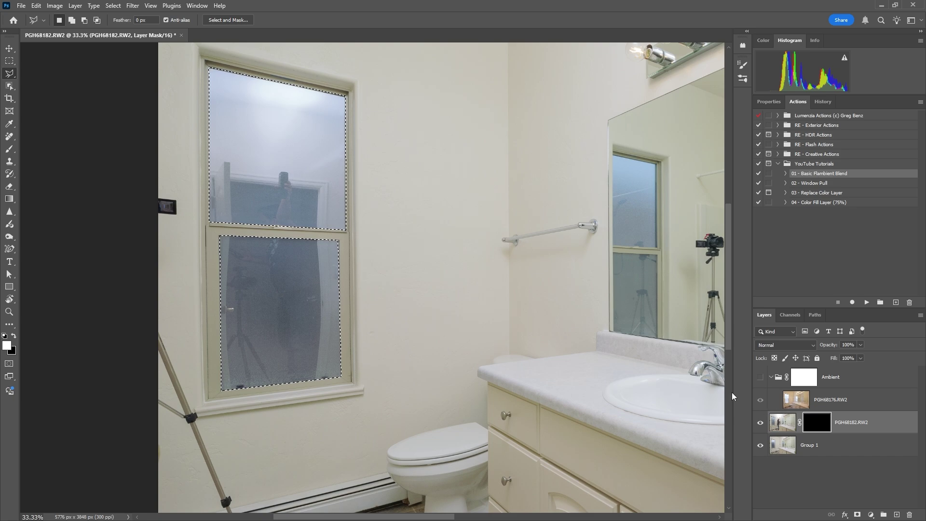
# Step: Fill the selected panes with white on the PGH68182.RW2 layer mask and clear the selection
pyautogui.press('x')
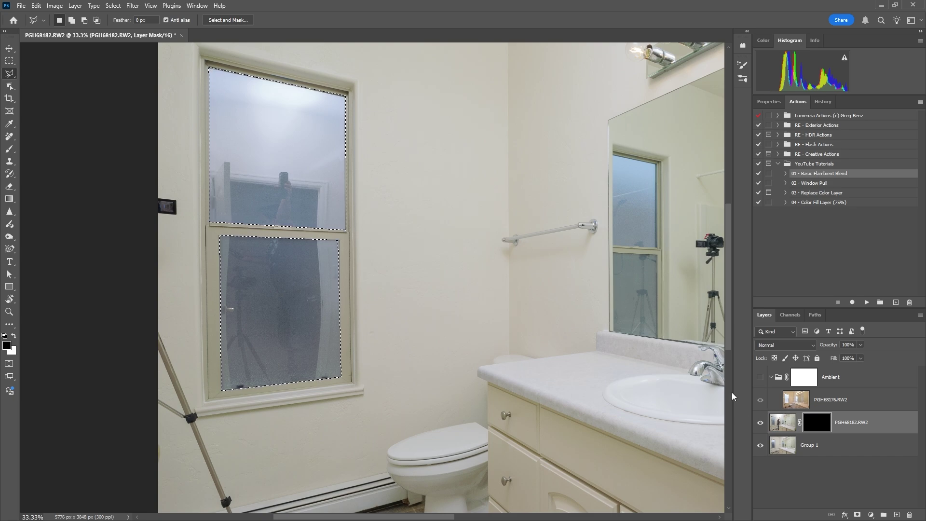
pyautogui.hotkey('ctrl', 'BackSpace')
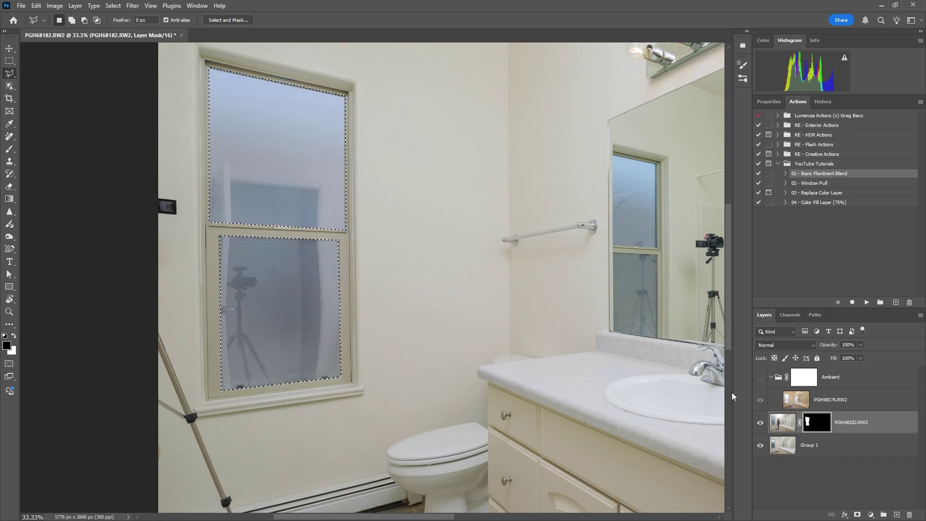
pyautogui.hotkey('ctrl', 'd')
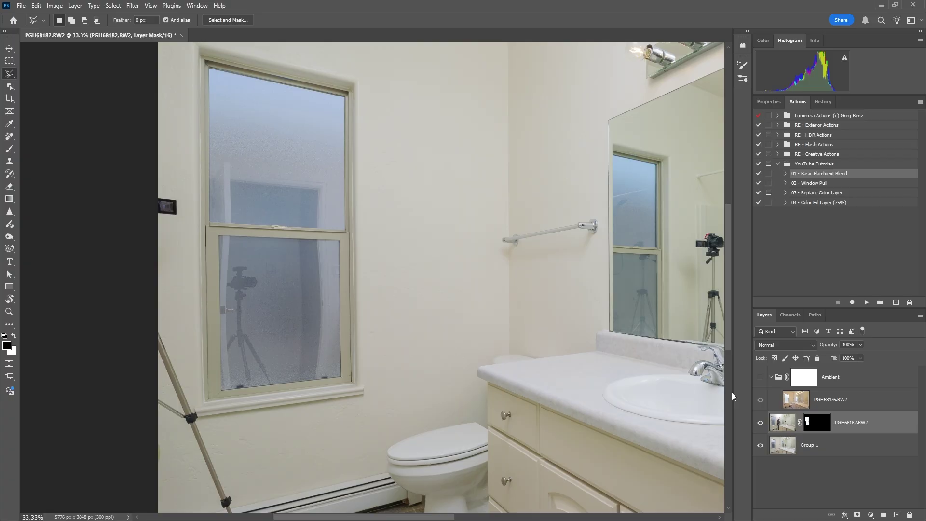
# Step: Hide and show PGH68182.RW2 repeatedly to compare the reflections in the window panes across the whole image
pyautogui.hotkey('ctrl', '-')
pyautogui.hotkey('ctrl', '-')
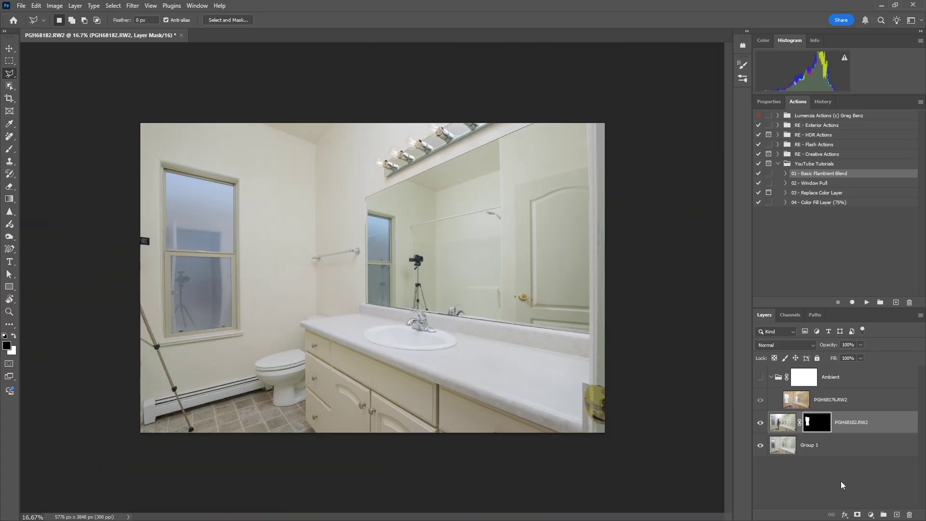
pyautogui.click(761, 424)
pyautogui.click(761, 423)
pyautogui.click(761, 423)
pyautogui.click(761, 423)
pyautogui.click(761, 423)
pyautogui.click(761, 423)
# Step: Merge PGH68182.RW2 and Group 1 into a single layer and make the Ambient group visible
pyautogui.keyDown('shift'); pyautogui.click(849, 455); pyautogui.keyUp('shift')
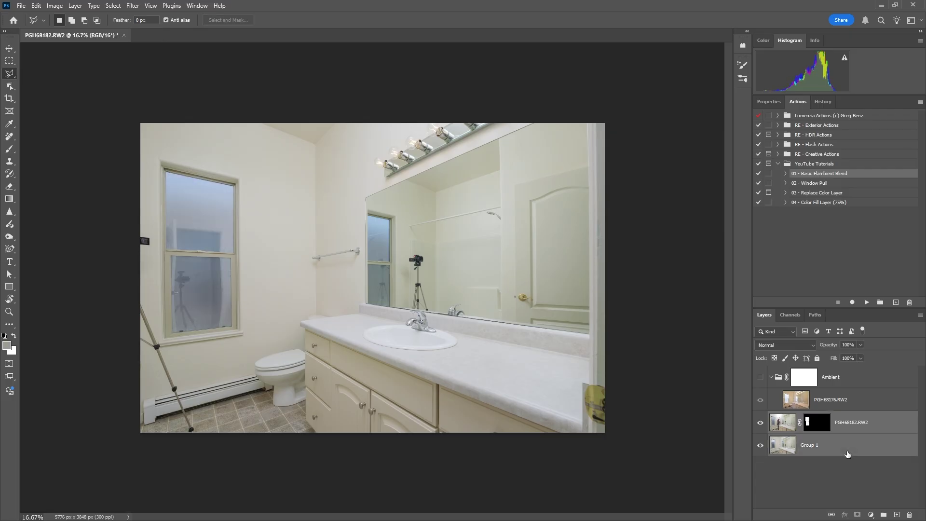
pyautogui.hotkey('ctrl', 'e')
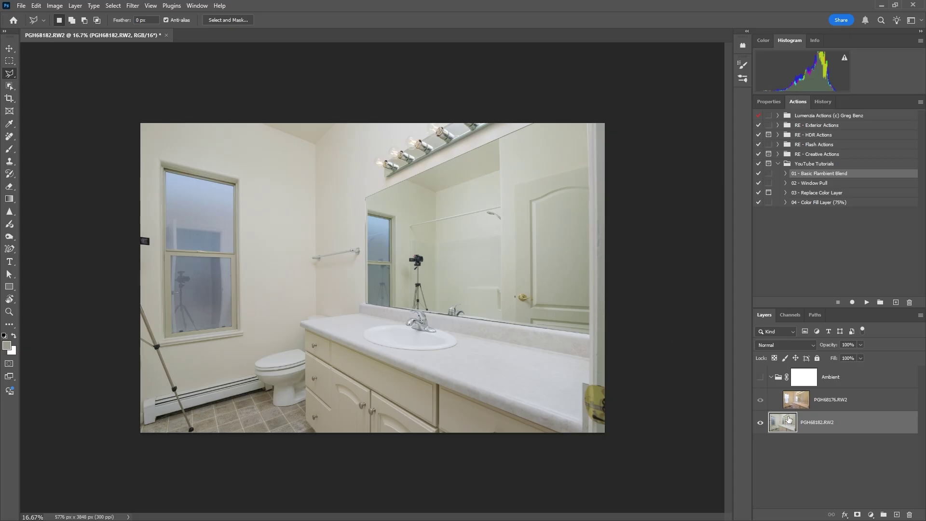
pyautogui.click(761, 378)
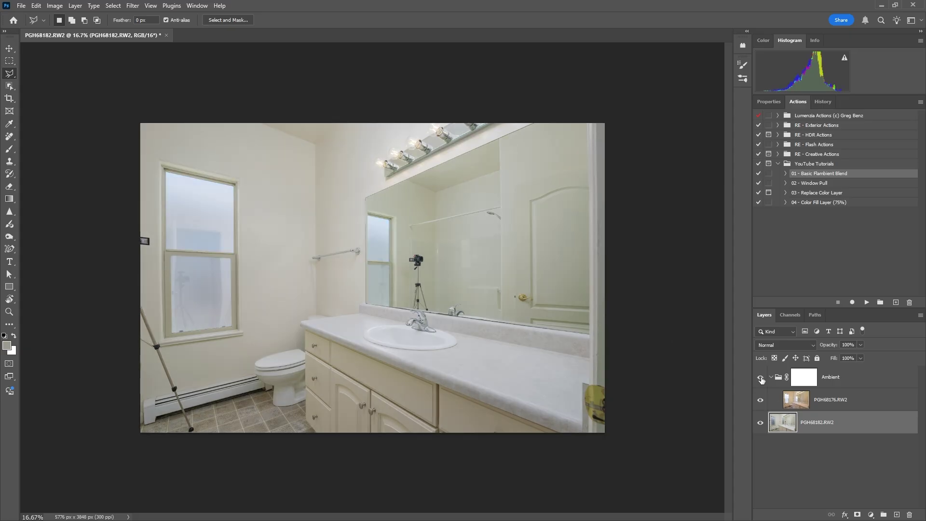
# Step: Set the Ambient group's opacity to 75%
pyautogui.click(832, 378)
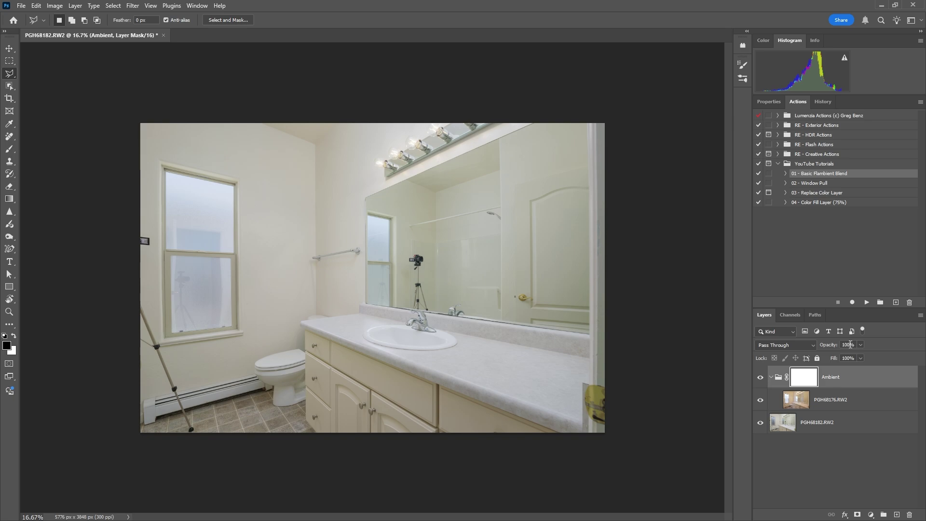
pyautogui.write('75')
pyautogui.press('Return')
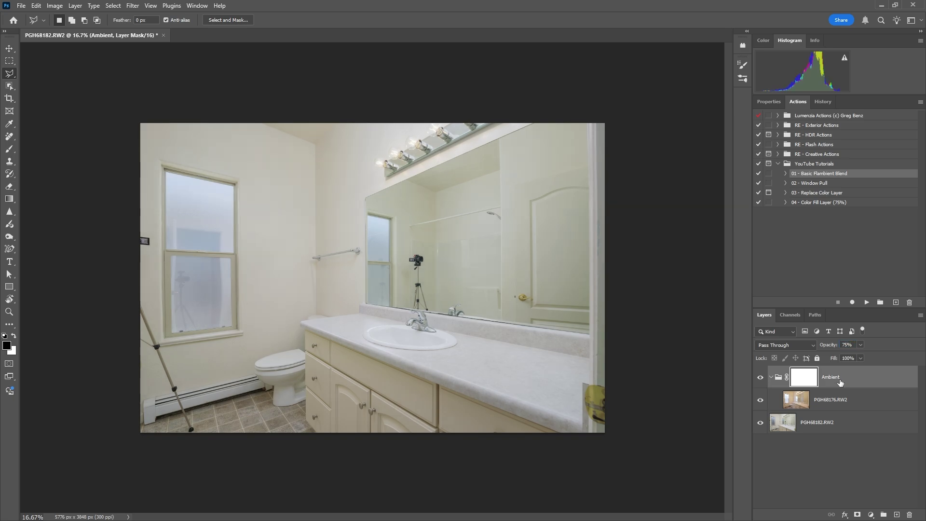
# Step: Toggle the Ambient group's visibility to compare the blend with and without the ambient frame
pyautogui.click(762, 379)
pyautogui.click(762, 380)
pyautogui.click(763, 380)
pyautogui.click(763, 380)
pyautogui.click(763, 379)
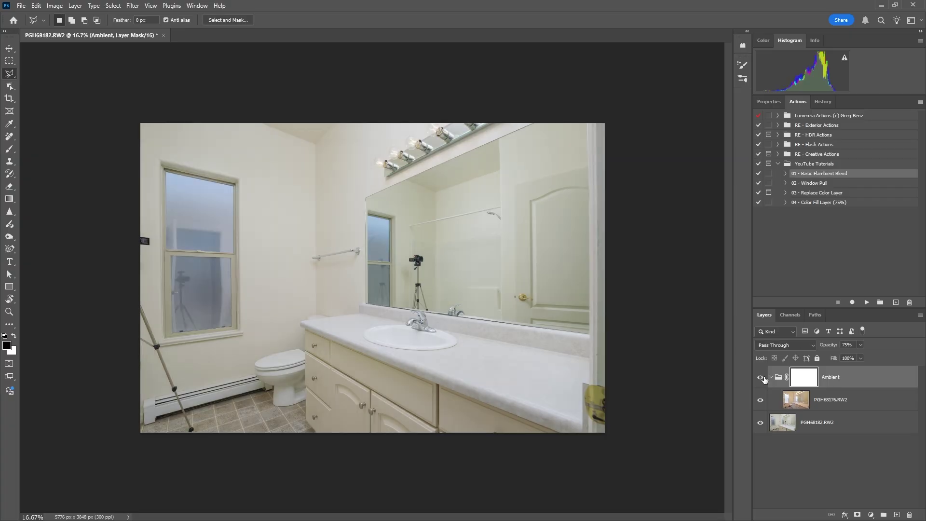
pyautogui.click(763, 379)
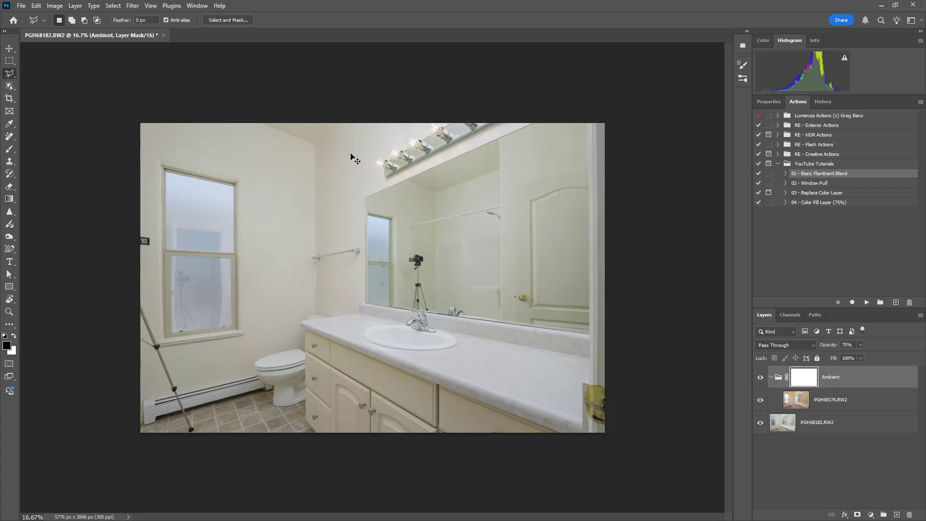
# Step: Assign Alt+Ctrl+Q as the keyboard shortcut for the Flatten Image command and flatten the image
pyautogui.click(835, 385)
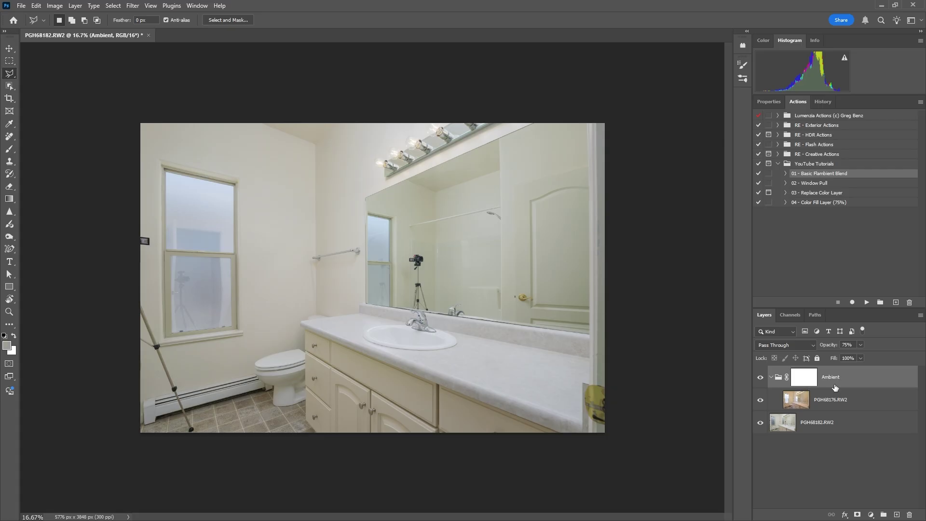
pyautogui.click(37, 5)
pyautogui.click(115, 400)
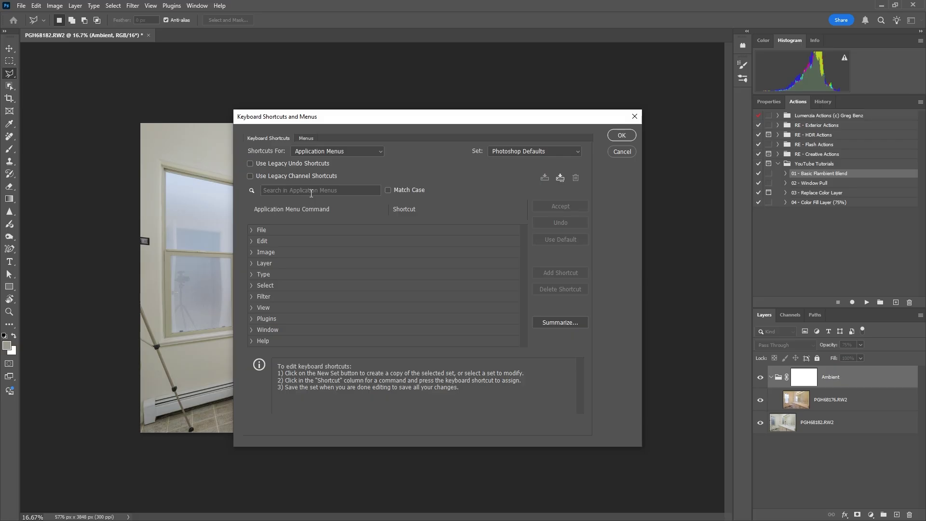
pyautogui.click(311, 191)
pyautogui.write('flatt')
pyautogui.click(291, 289)
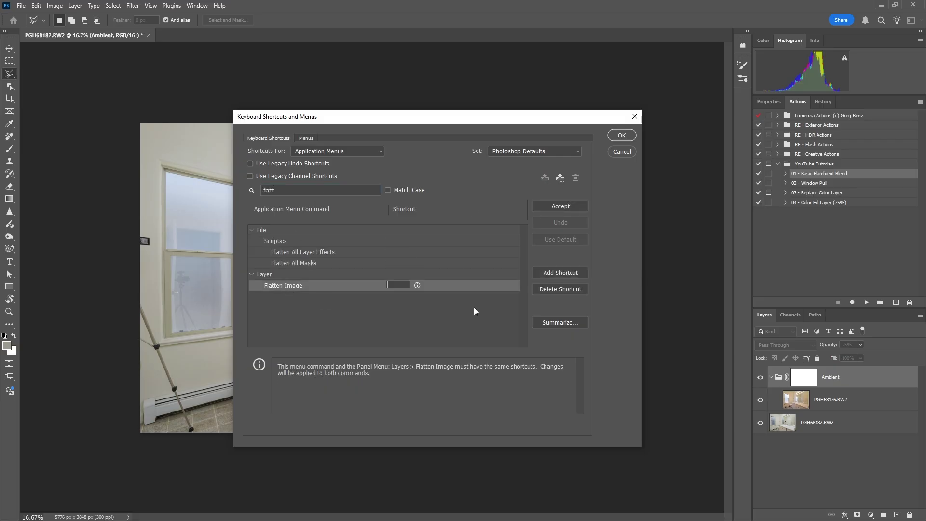
pyautogui.hotkey('ctrl', 'alt', 'q')
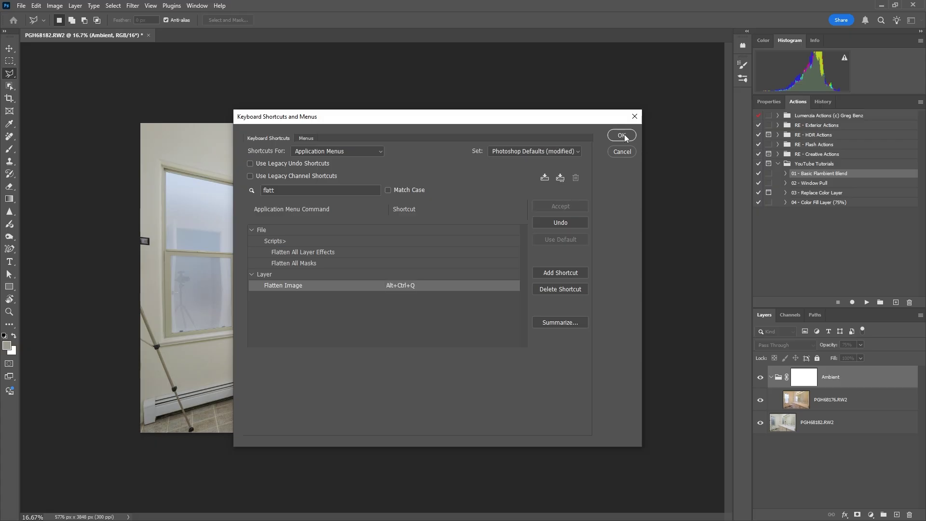
pyautogui.click(624, 135)
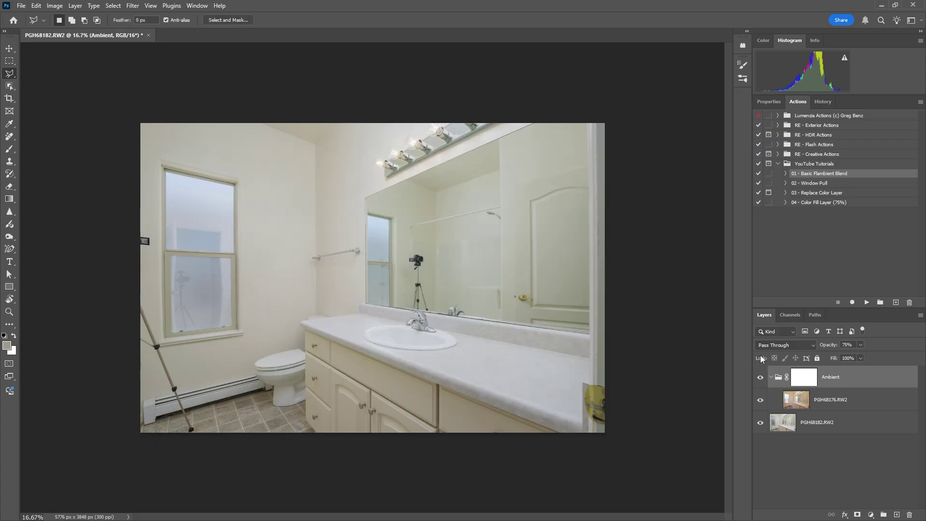
pyautogui.hotkey('ctrl', 'alt', 'q')
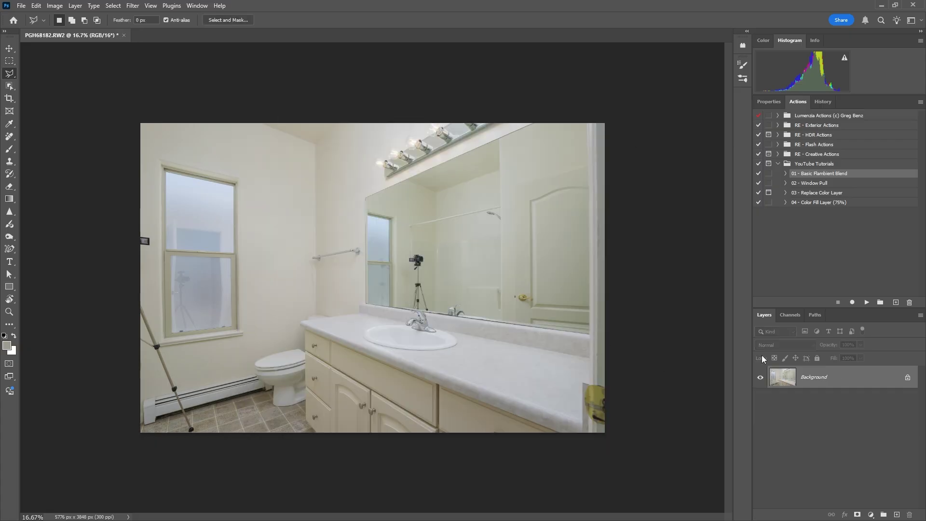
# Step: Run the 03 - Replace Color Layer action, sampling the wall corner near the ceiling and setting the saturation to -24
pyautogui.click(822, 193)
pyautogui.click(867, 302)
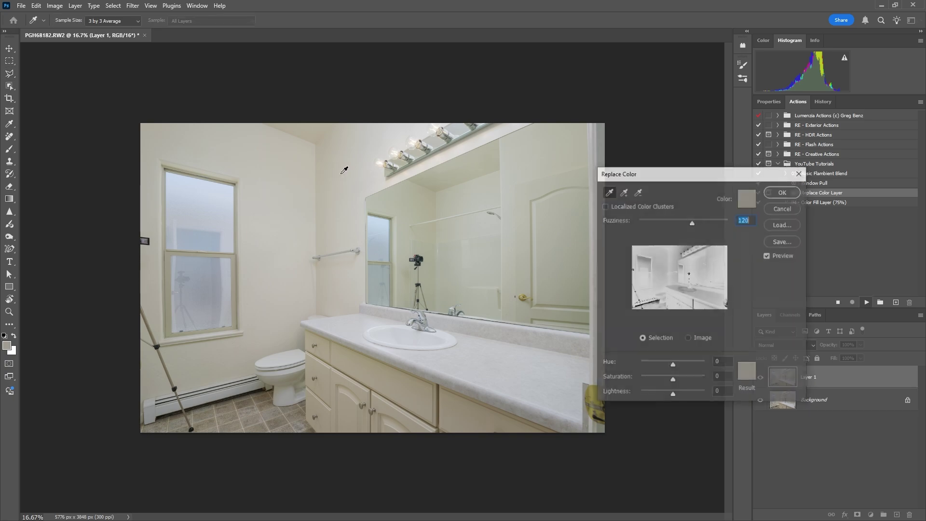
pyautogui.click(316, 142)
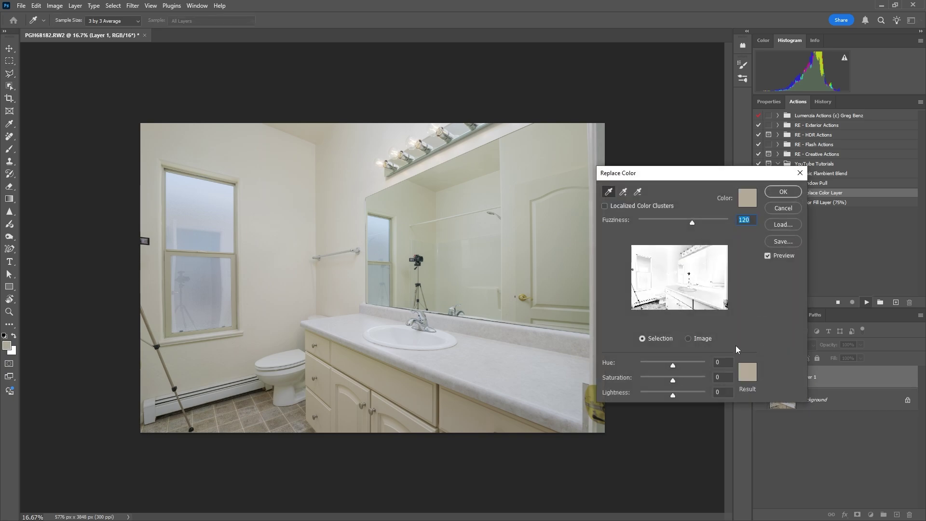
pyautogui.press('Tab')
pyautogui.press('Tab')
pyautogui.write('-24')
pyautogui.click(783, 192)
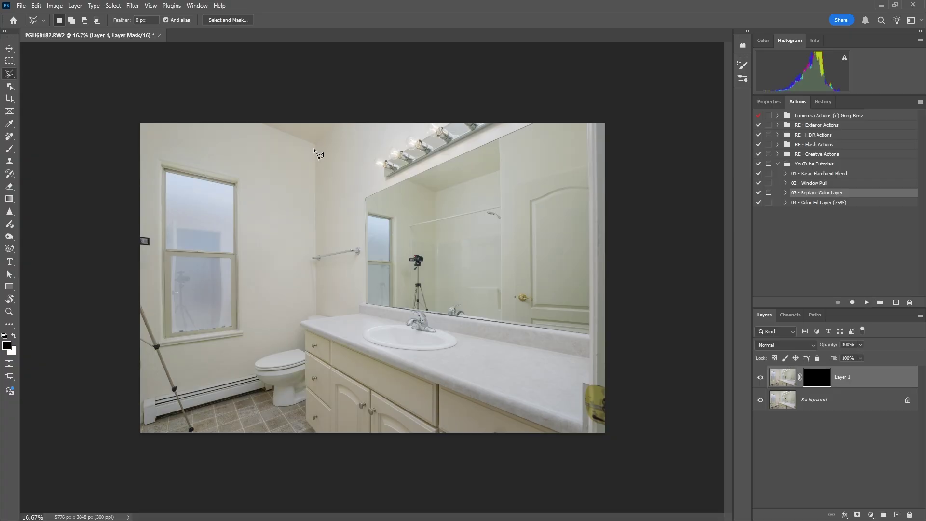
# Step: Paint Layer 1's black mask with a soft white brush of size 800 at 2% flow to reveal the color correction
pyautogui.press('x')
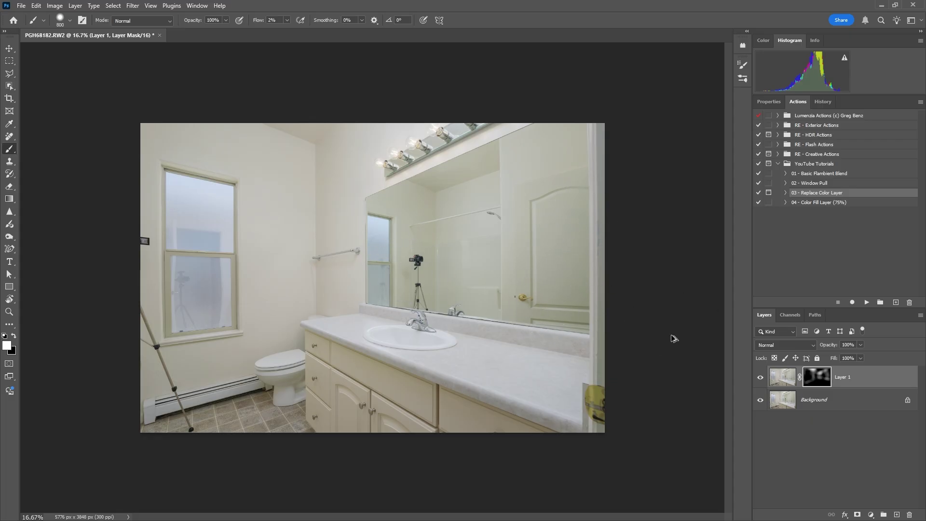
# Step: Merge the color-corrected Layer 1 down into the Background
pyautogui.hotkey('ctrl', 'e')
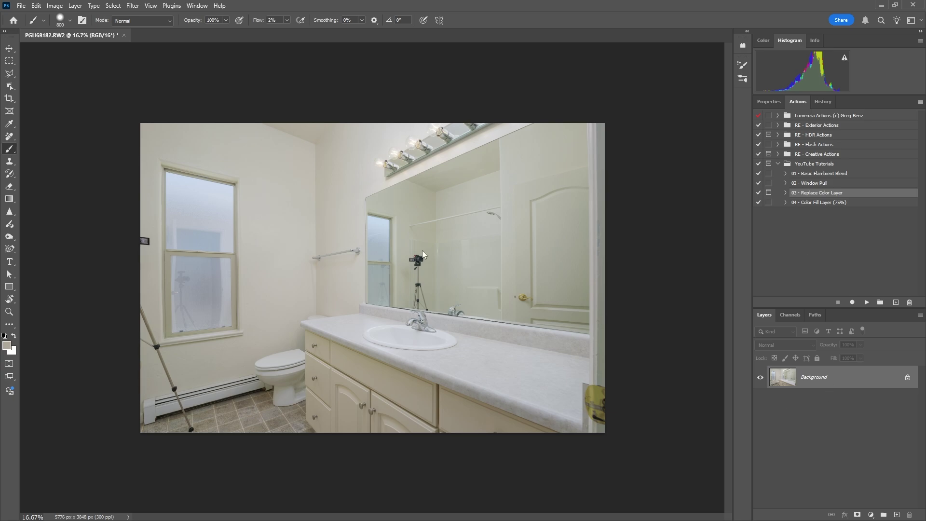
# Step: Exaggerate the Greens and Yellows saturation to +100 in the Camera Raw filter to examine the mirror's color cast, reset both and cancel the filter
pyautogui.hotkey('ctrl', 'shift', 'a')
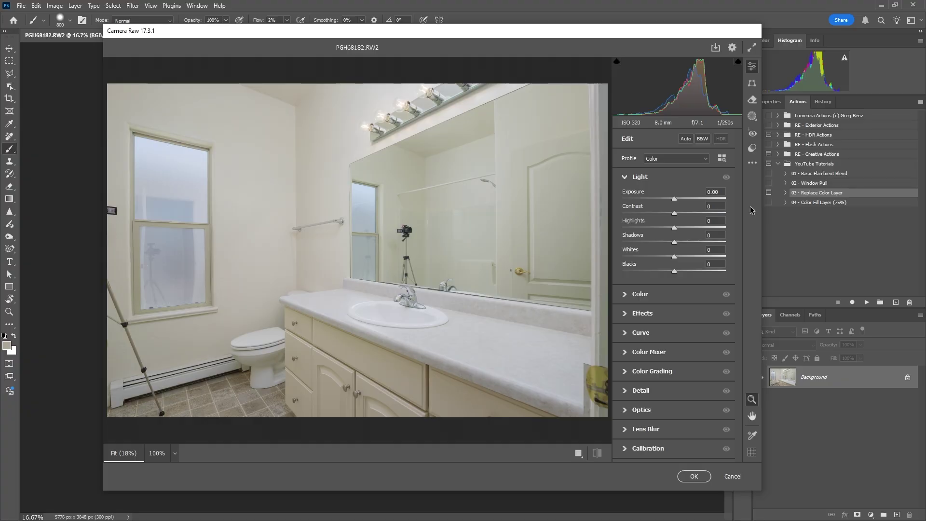
pyautogui.click(649, 352)
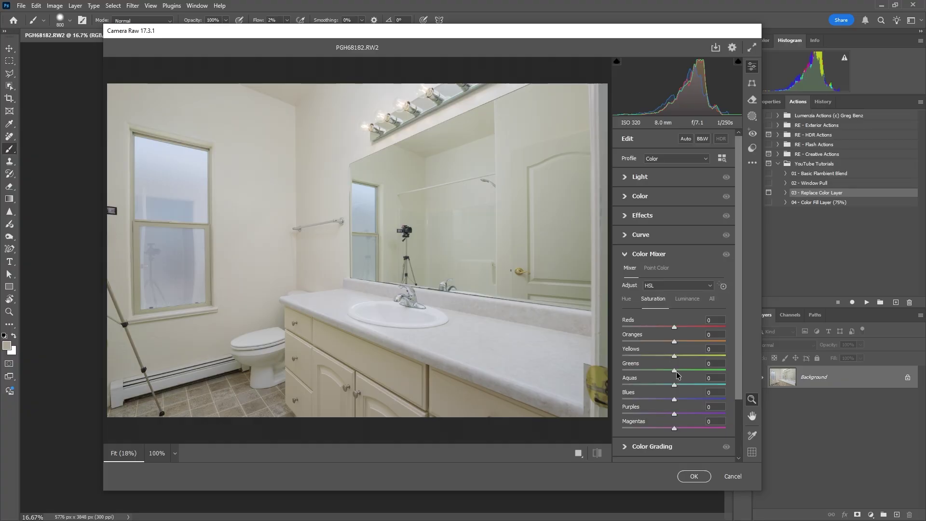
pyautogui.moveTo(674, 372); pyautogui.dragTo(789, 365)
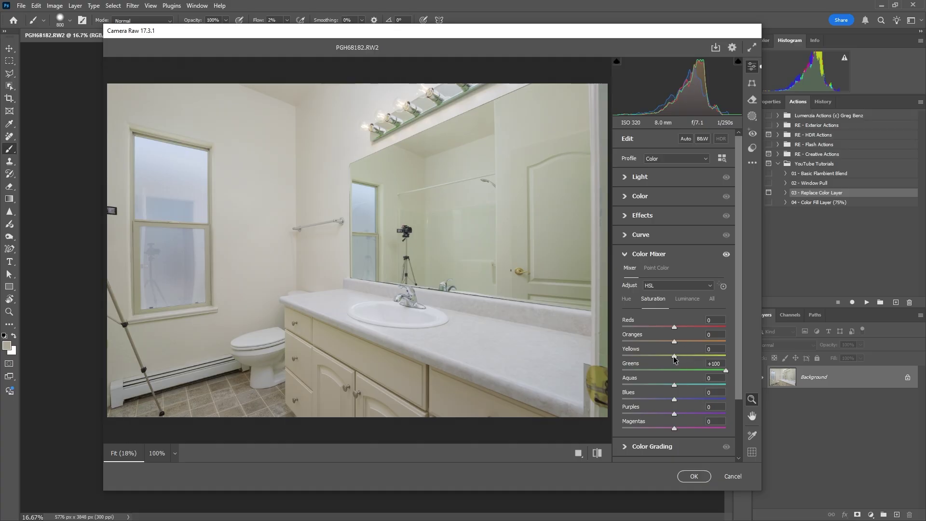
pyautogui.moveTo(675, 356); pyautogui.dragTo(765, 358)
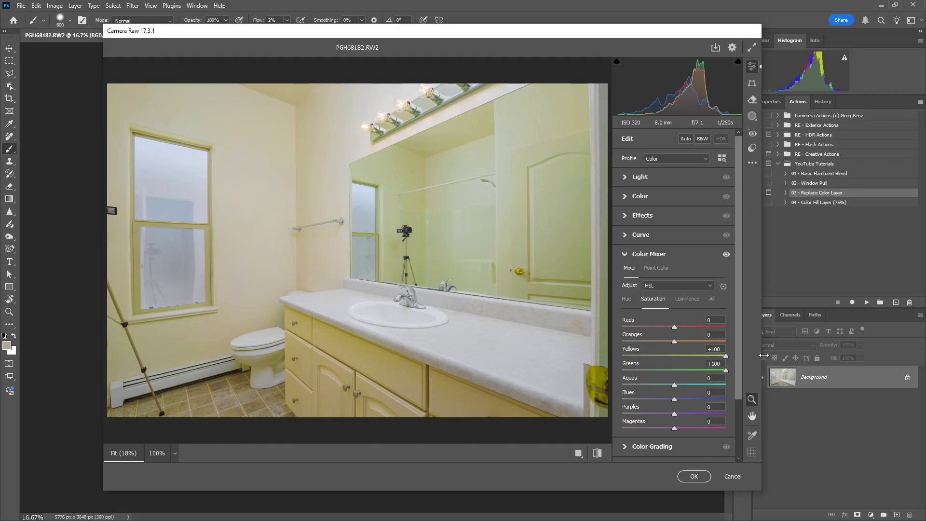
pyautogui.doubleClick(726, 357)
pyautogui.doubleClick(726, 370)
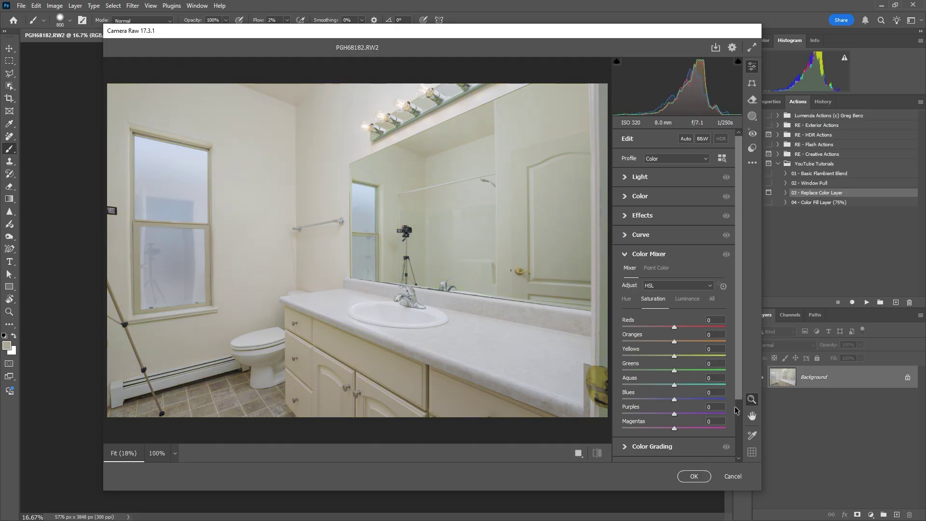
pyautogui.click(737, 478)
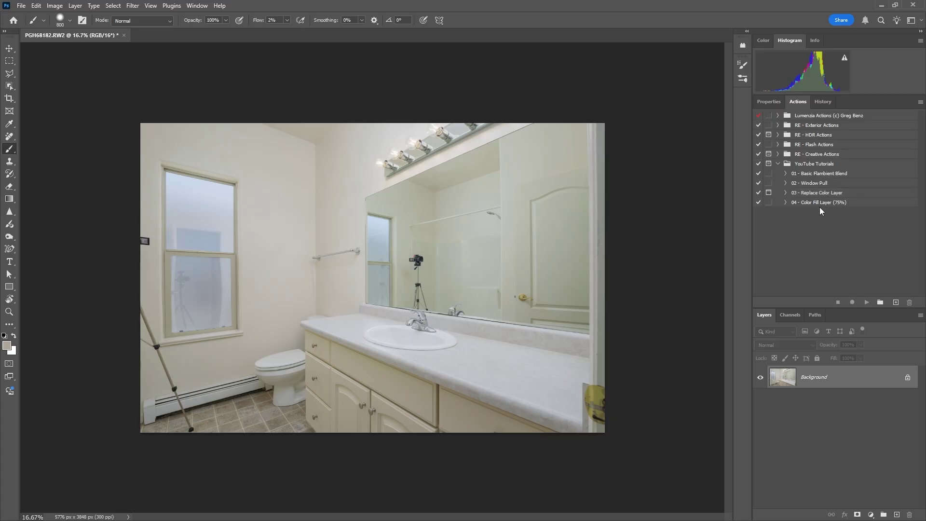
# Step: Run the -60 Orange, -40 Yellow action from RE - Creative Actions and preview its full effect by temporarily disabling the layer mask
pyautogui.click(824, 202)
pyautogui.click(779, 154)
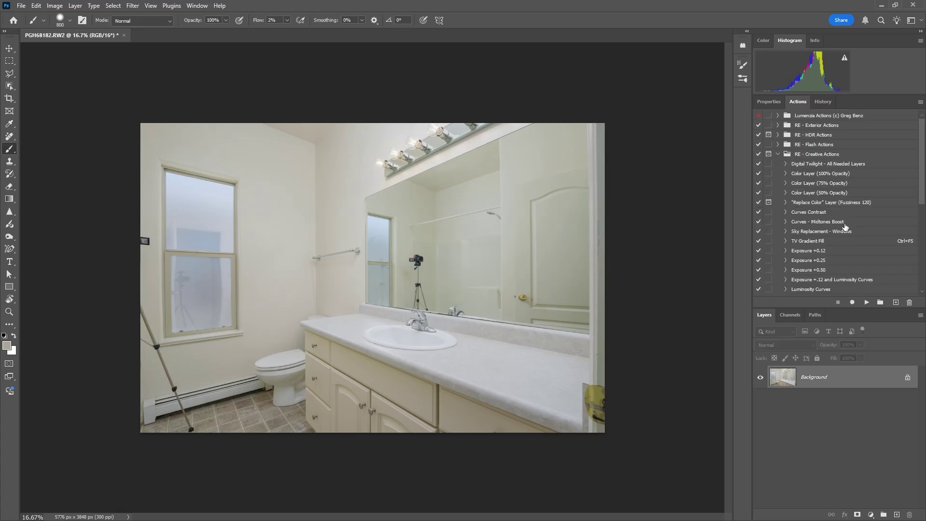
pyautogui.scroll(-3, 845, 226)
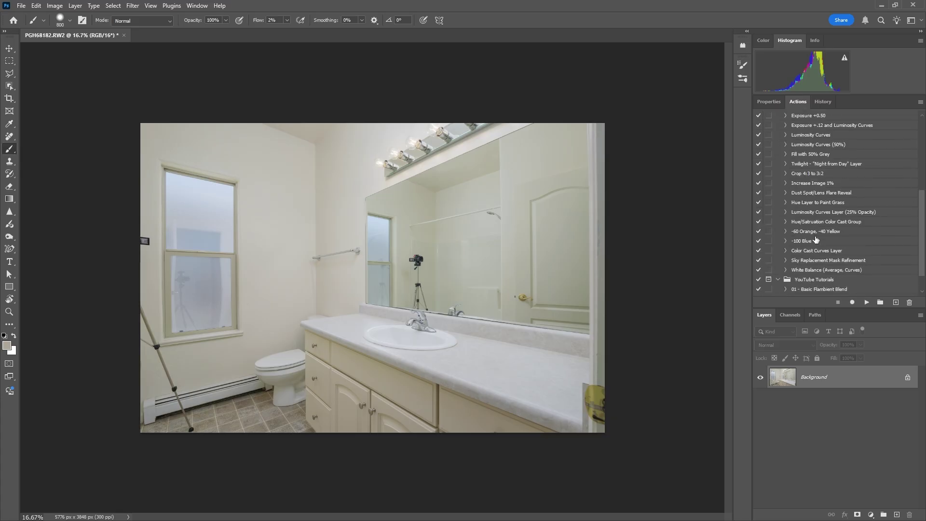
pyautogui.click(815, 233)
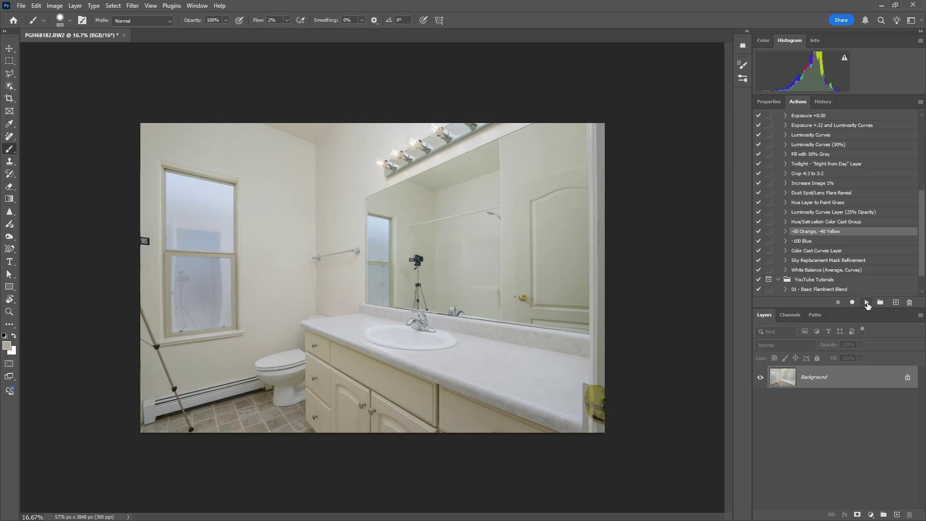
pyautogui.click(867, 303)
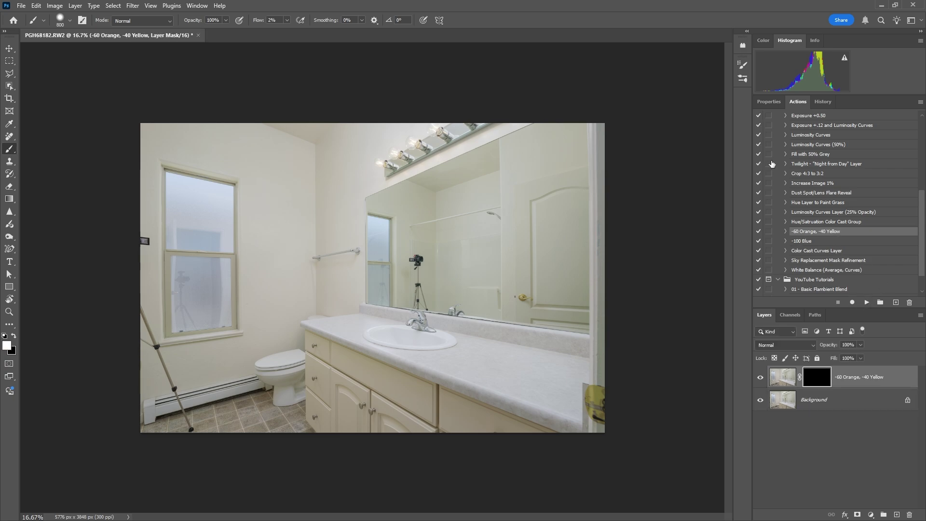
pyautogui.scroll(3, 824, 249)
pyautogui.click(779, 116)
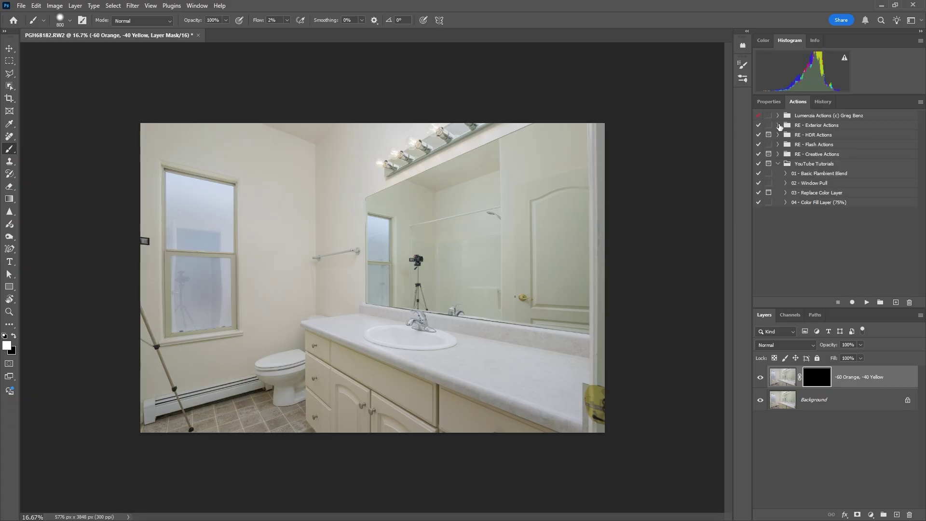
pyautogui.keyDown('shift'); pyautogui.click(819, 382); pyautogui.keyUp('shift')
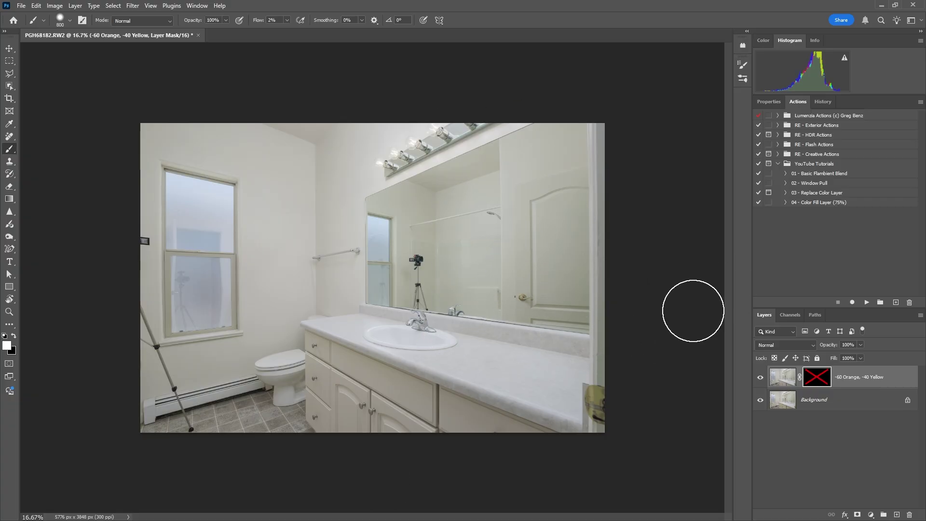
pyautogui.keyDown('shift'); pyautogui.click(818, 378); pyautogui.keyUp('shift')
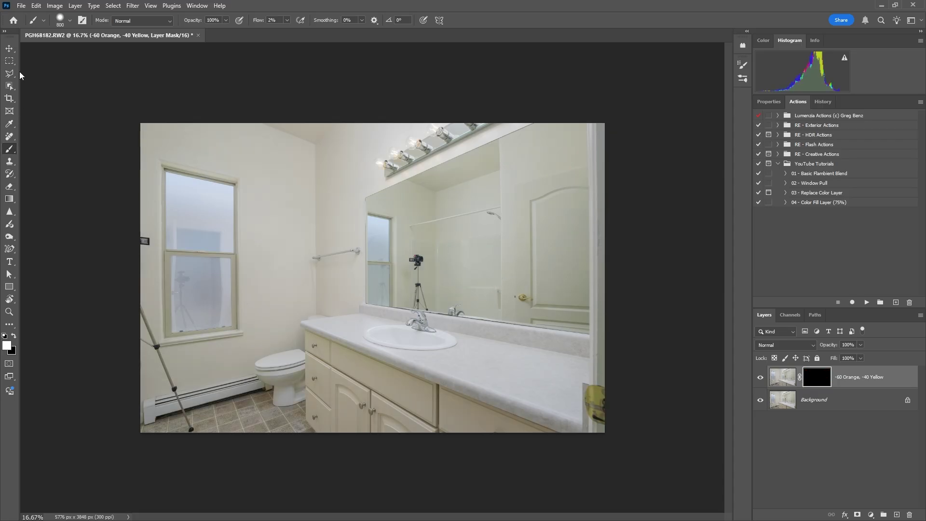
# Step: Select the bathroom mirror with the Polygonal Lasso by tracing its edges and extending the outline above the canvas
pyautogui.click(11, 73)
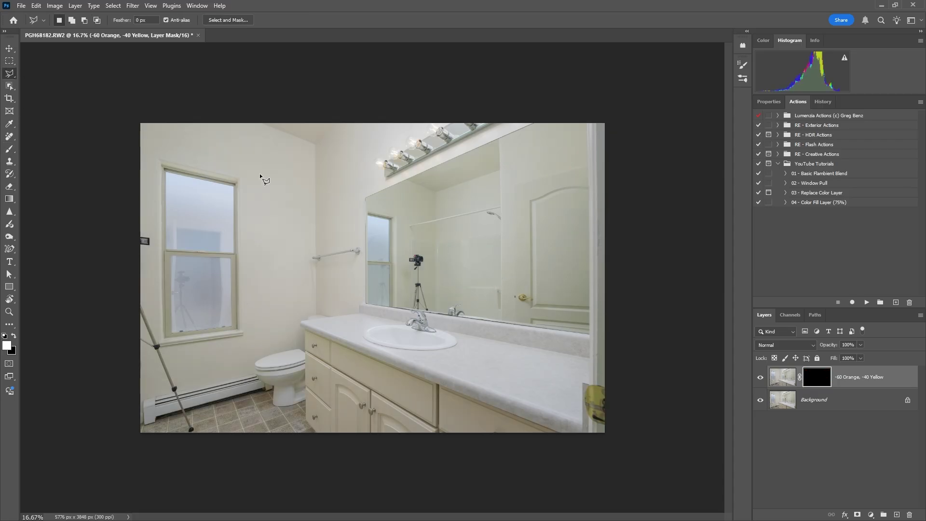
pyautogui.click(366, 198)
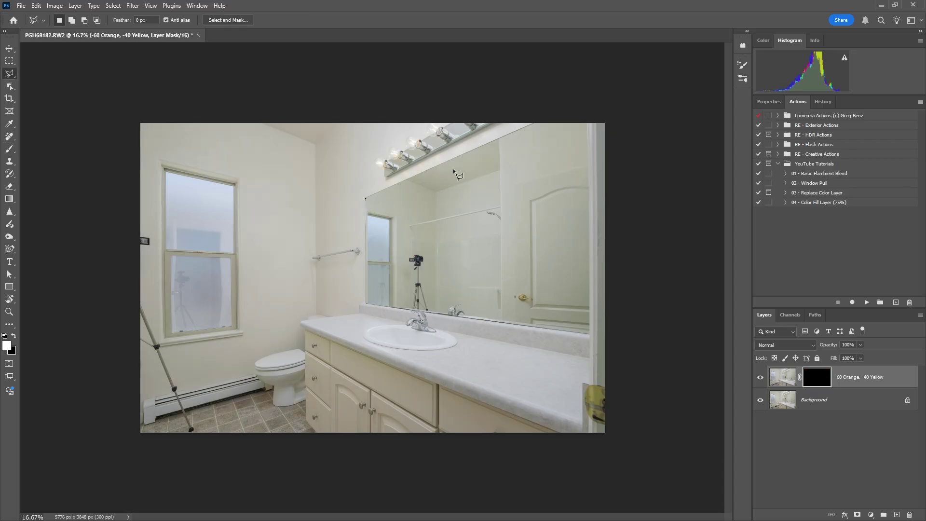
pyautogui.click(573, 105)
pyautogui.click(588, 114)
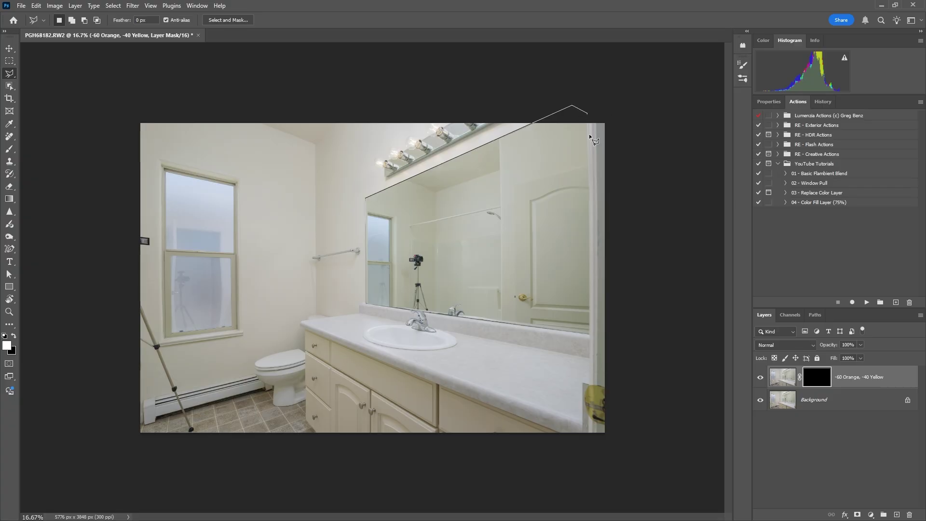
pyautogui.click(590, 335)
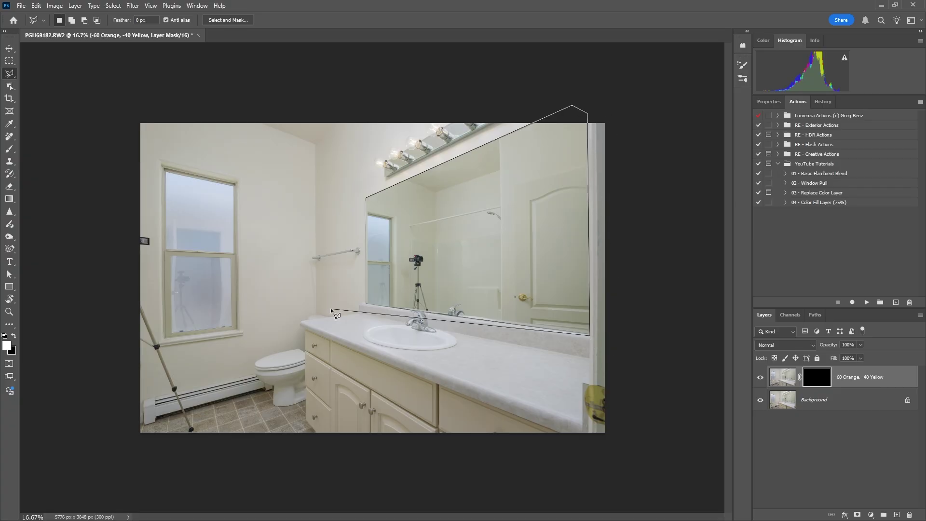
pyautogui.click(365, 306)
pyautogui.click(365, 198)
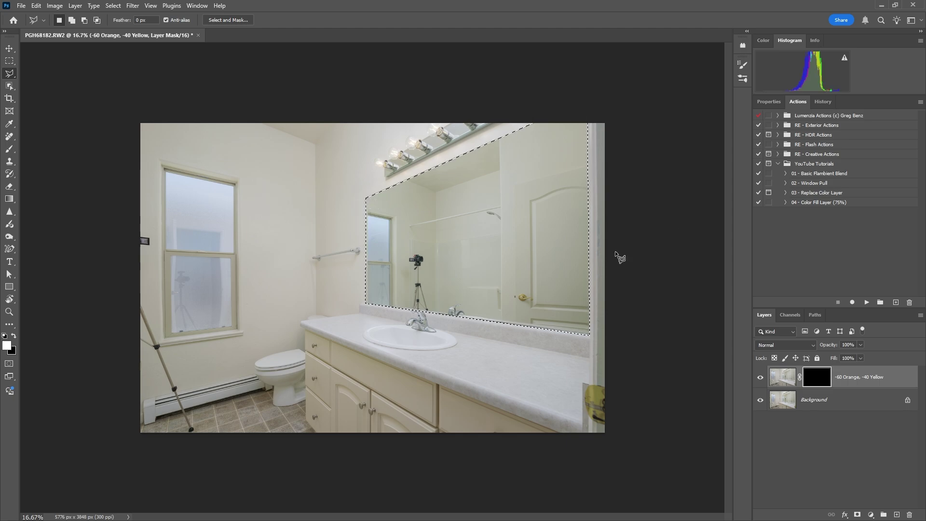
# Step: Paint the mask white at 2% flow inside the mirror selection, deselect, and merge the desaturated layer into the Background
pyautogui.press('b')
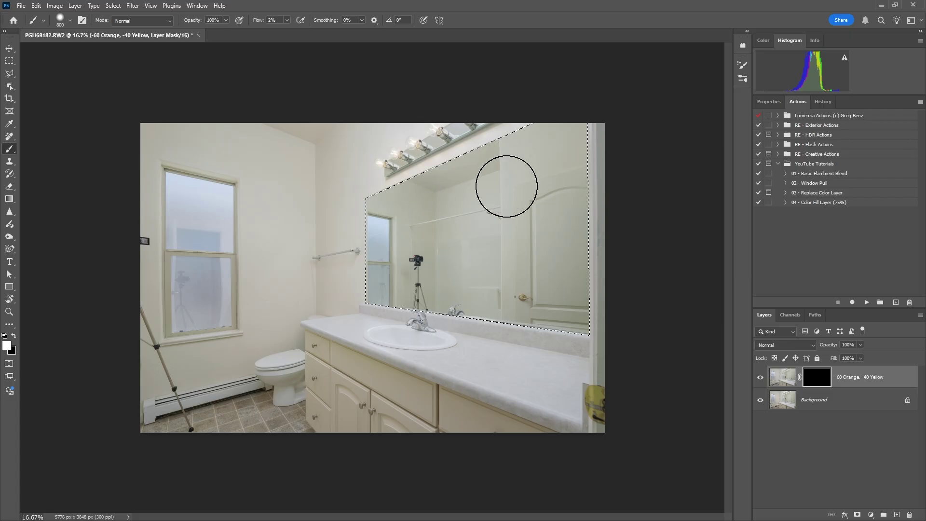
pyautogui.moveTo(424, 245); pyautogui.dragTo(631, 296)
pyautogui.hotkey('ctrl', 'd')
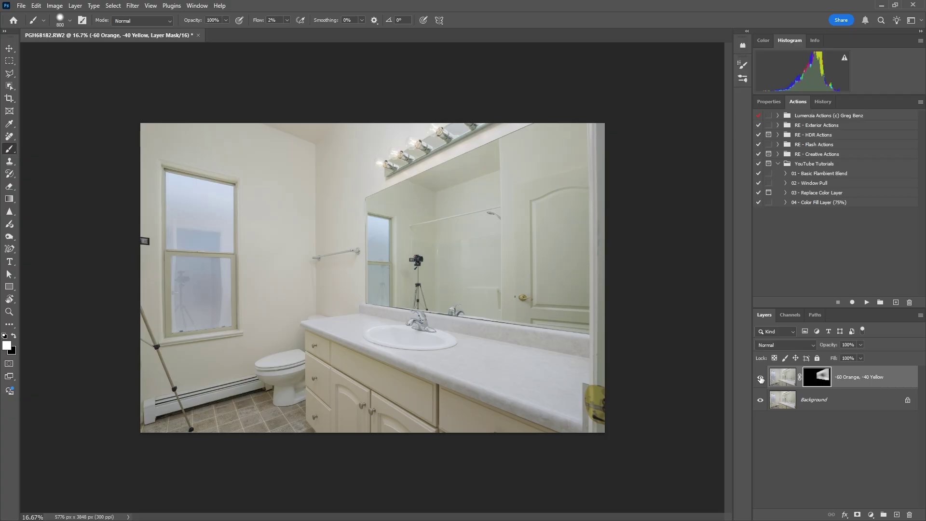
pyautogui.hotkey('ctrl', 'z')
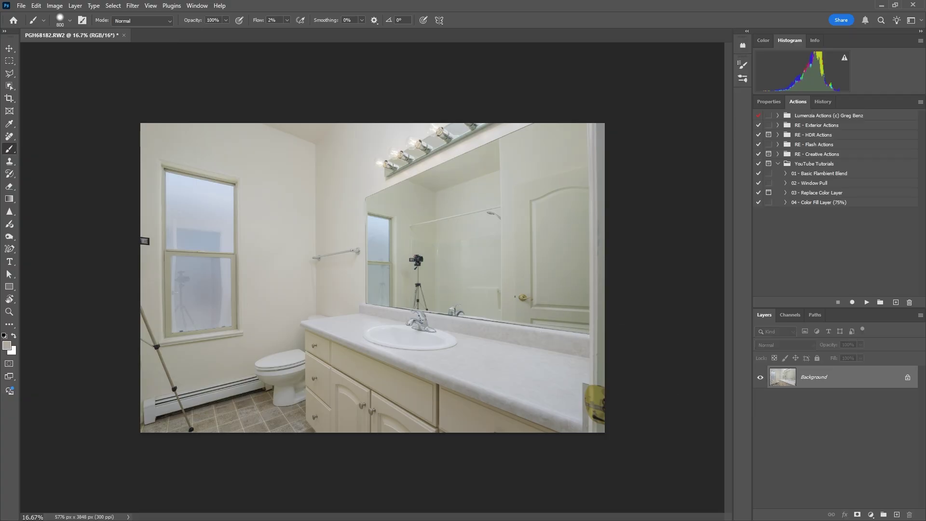
# Step: Use the Remove tool with Generative AI off to clear the faint reflection in the upper pane of the window seen in the mirror
pyautogui.click(9, 136)
pyautogui.hotkey('ctrl', '+')
pyautogui.hotkey('ctrl', '+')
pyautogui.hotkey('ctrl', '+')
pyautogui.hotkey('ctrl', '+')
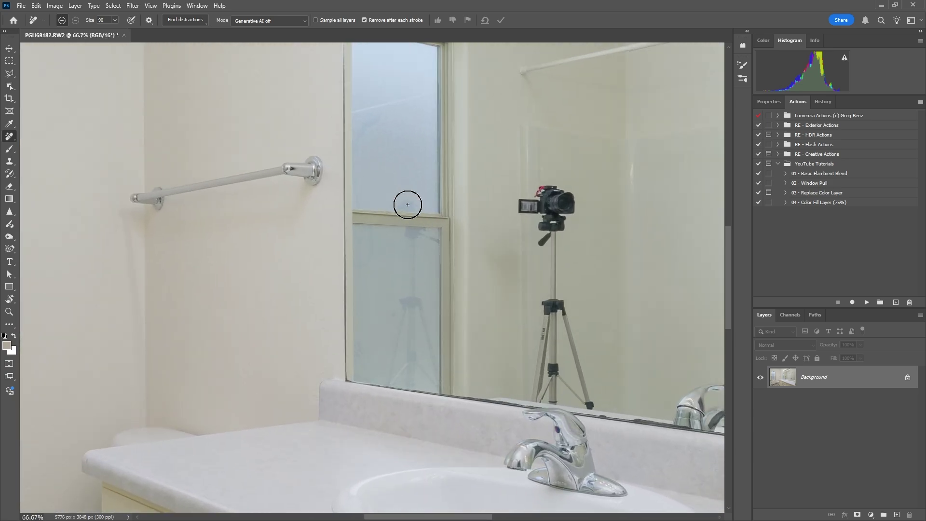
pyautogui.press('[')
pyautogui.click(405, 201)
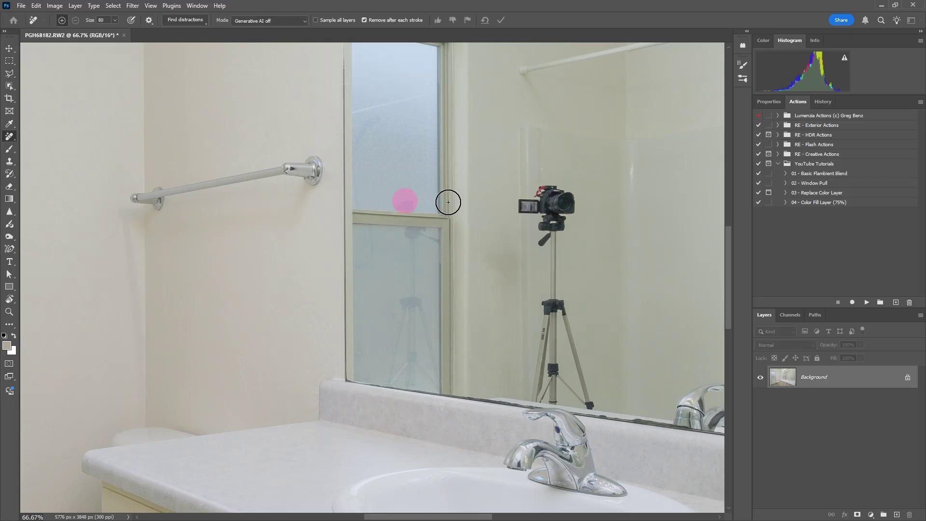
pyautogui.click(412, 199)
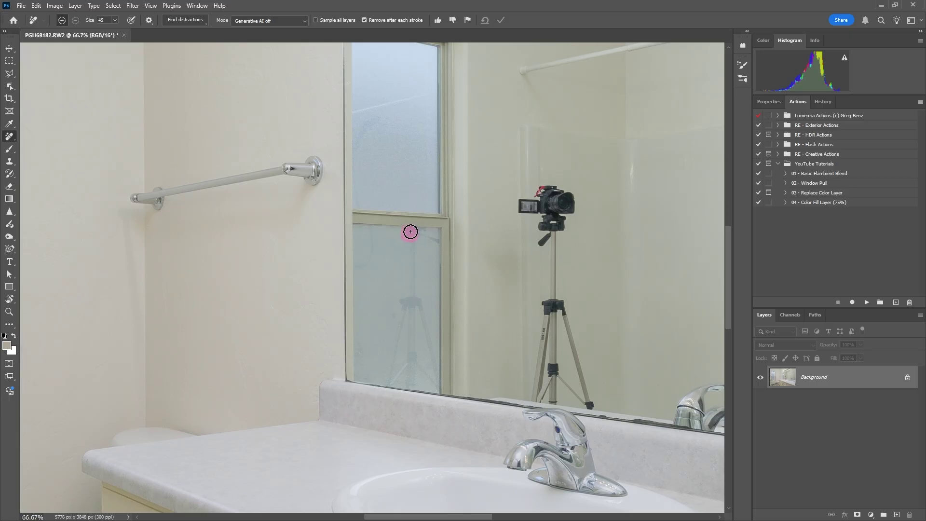
# Step: Remove the faint tripod reflection, from center column to legs, in the lower pane of the window seen in the mirror
pyautogui.moveTo(411, 232)
pyautogui.mouseDown()
pyautogui.moveTo(437, 242)
pyautogui.moveTo(447, 199)
pyautogui.mouseUp()
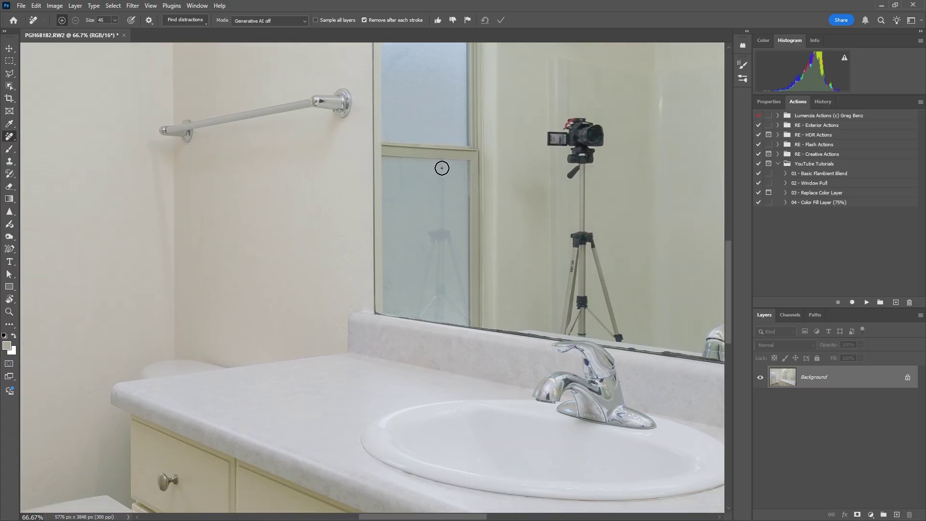
pyautogui.moveTo(442, 165); pyautogui.dragTo(441, 225)
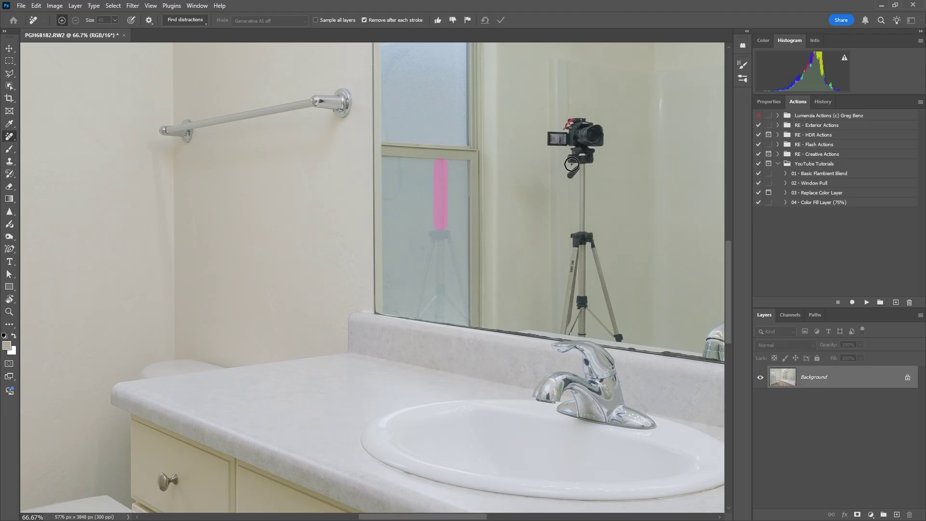
pyautogui.moveTo(432, 236); pyautogui.dragTo(447, 235)
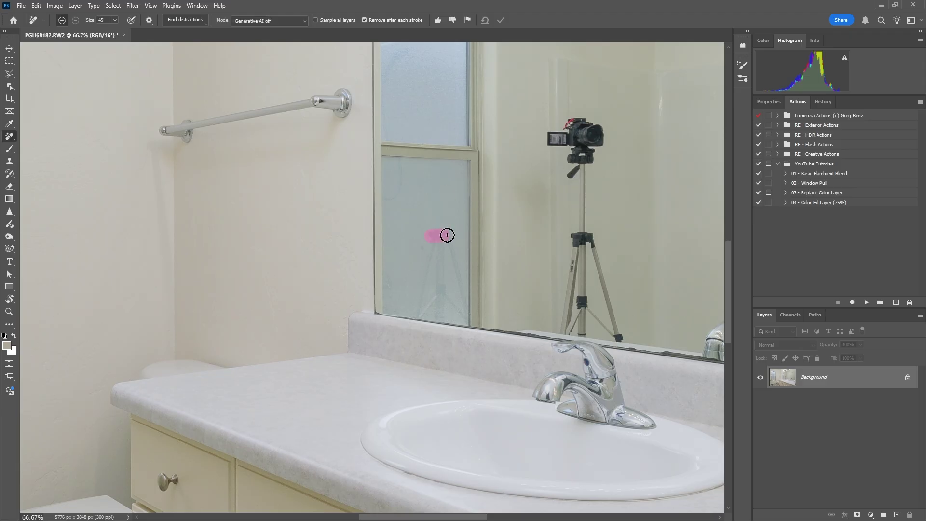
pyautogui.moveTo(460, 274)
pyautogui.mouseDown()
pyautogui.moveTo(464, 320)
pyautogui.moveTo(445, 286)
pyautogui.moveTo(439, 238)
pyautogui.moveTo(420, 316)
pyautogui.moveTo(445, 282)
pyautogui.moveTo(430, 301)
pyautogui.moveTo(446, 318)
pyautogui.mouseUp()
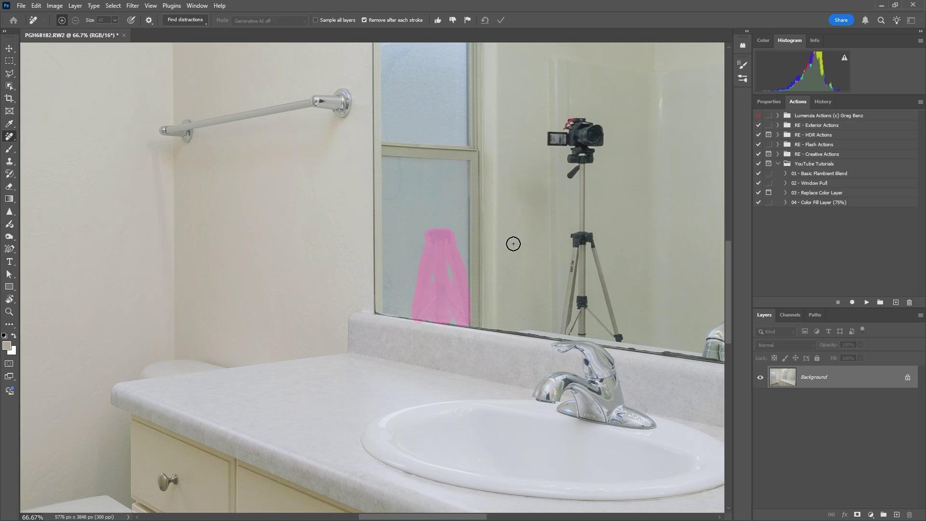
# Step: Remove the faint camera and upper tripod column reflections from the lower pane of the real bathroom window
pyautogui.hscroll(-5, 365, 256)
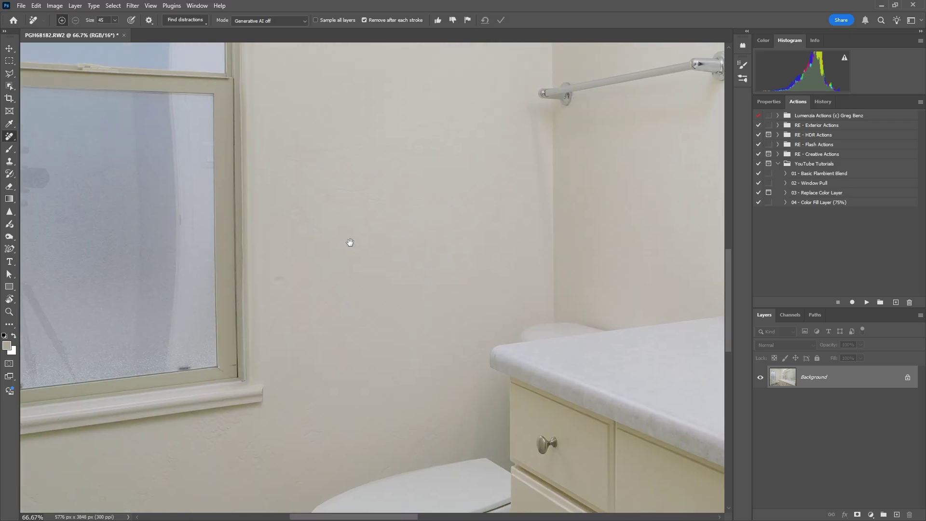
pyautogui.moveTo(349, 242); pyautogui.dragTo(590, 289)
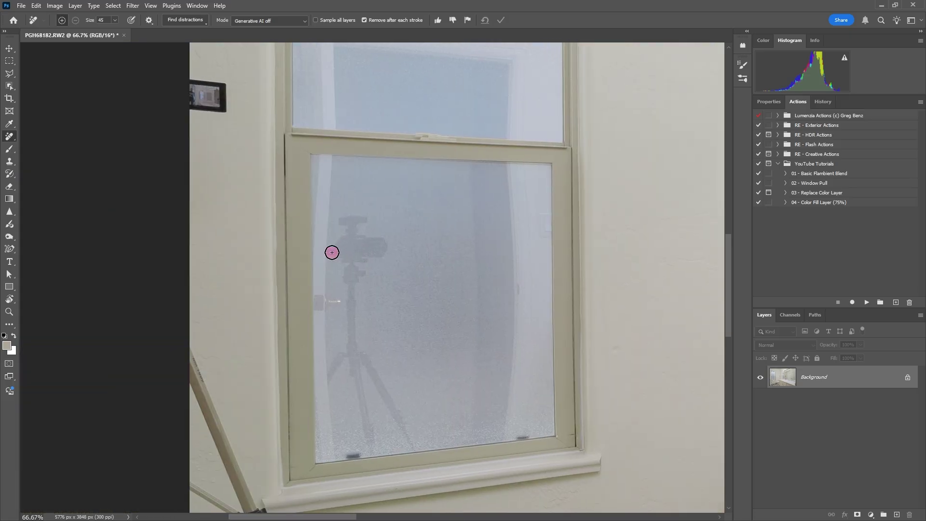
pyautogui.moveTo(331, 253)
pyautogui.mouseDown()
pyautogui.moveTo(343, 224)
pyautogui.moveTo(367, 221)
pyautogui.moveTo(356, 231)
pyautogui.moveTo(385, 241)
pyautogui.moveTo(381, 250)
pyautogui.moveTo(355, 243)
pyautogui.moveTo(344, 255)
pyautogui.moveTo(368, 258)
pyautogui.mouseUp()
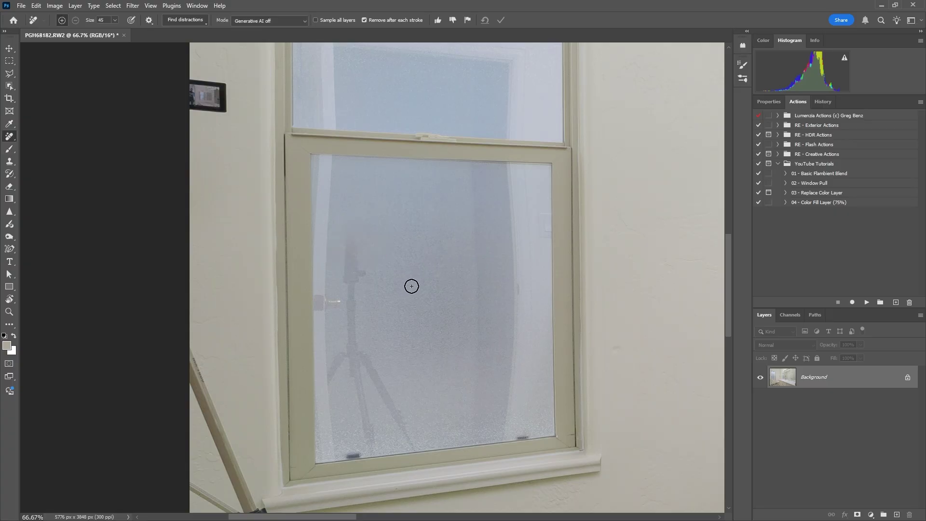
pyautogui.moveTo(348, 236)
pyautogui.mouseDown()
pyautogui.moveTo(348, 278)
pyautogui.moveTo(364, 272)
pyautogui.moveTo(353, 288)
pyautogui.mouseUp()
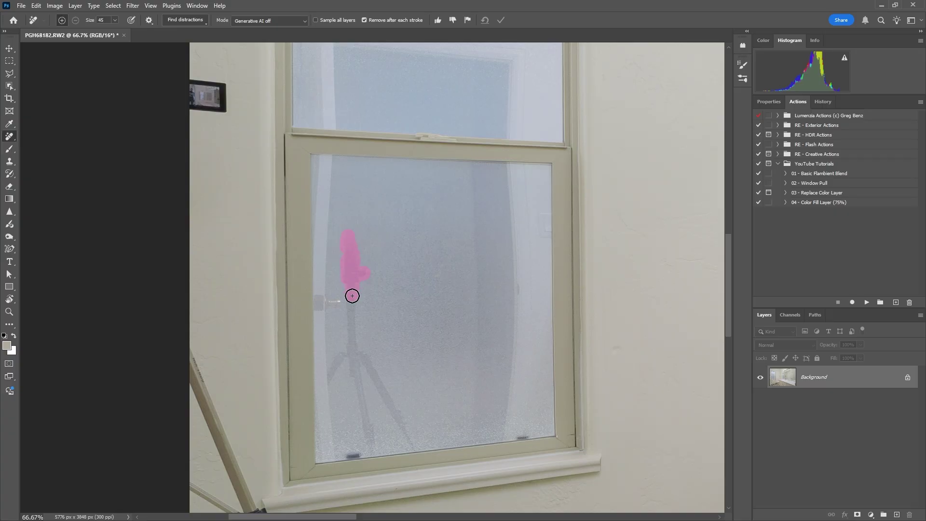
# Step: Remove the rest of the tripod reflection in the window's lower pane, covering the center column and all three legs
pyautogui.moveTo(413, 310); pyautogui.dragTo(435, 210)
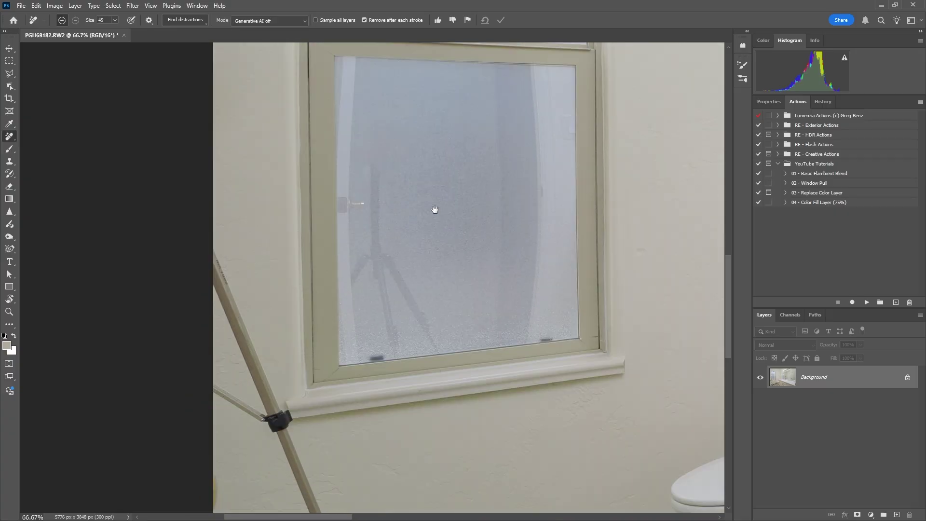
pyautogui.moveTo(374, 169); pyautogui.dragTo(375, 178)
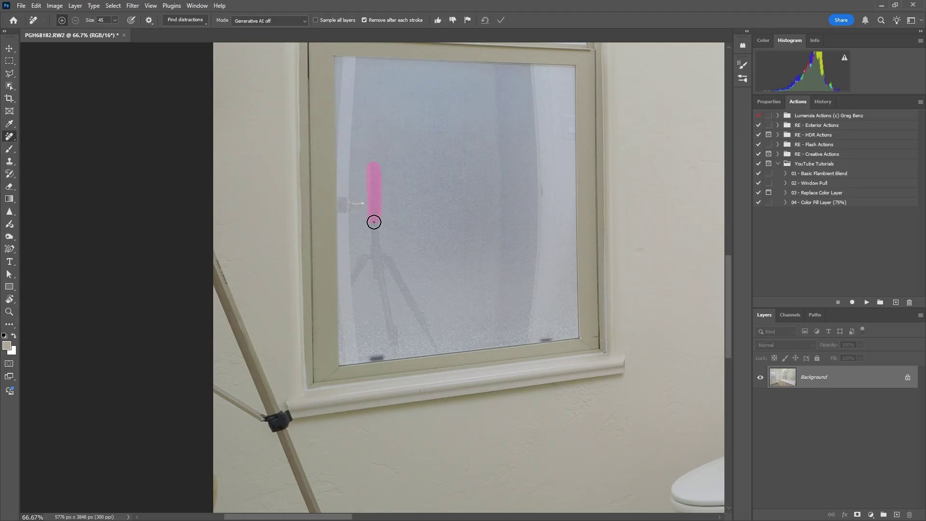
pyautogui.moveTo(374, 222)
pyautogui.mouseDown()
pyautogui.moveTo(365, 260)
pyautogui.moveTo(378, 252)
pyautogui.moveTo(355, 284)
pyautogui.moveTo(375, 252)
pyautogui.moveTo(391, 270)
pyautogui.moveTo(387, 259)
pyautogui.moveTo(439, 352)
pyautogui.mouseUp()
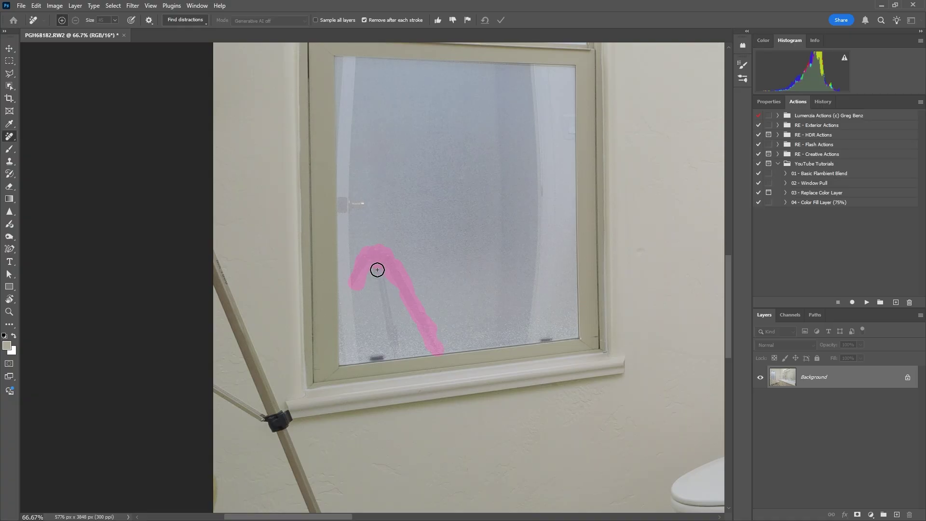
pyautogui.moveTo(378, 255); pyautogui.dragTo(396, 360)
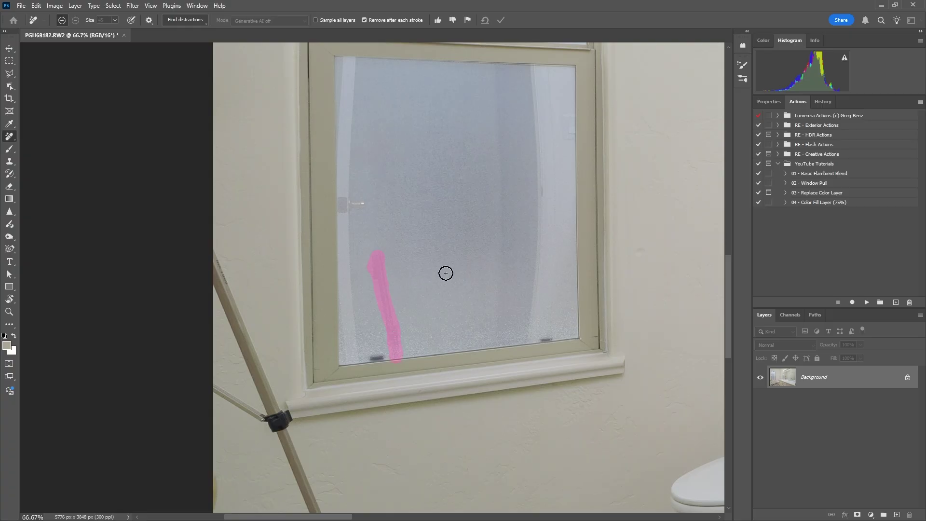
# Step: Remove the camera screen intruding at the photo's left edge beside the window
pyautogui.hotkey('ctrl', '-')
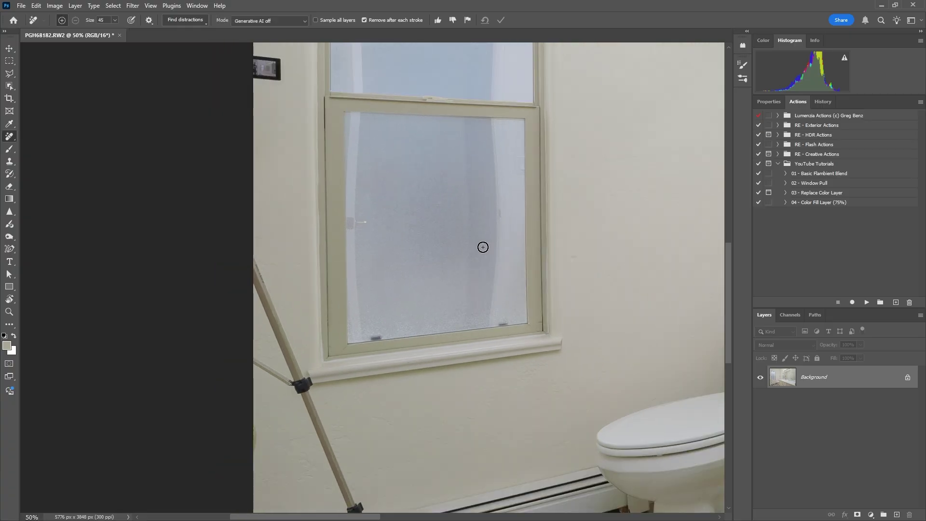
pyautogui.moveTo(349, 123); pyautogui.dragTo(396, 223)
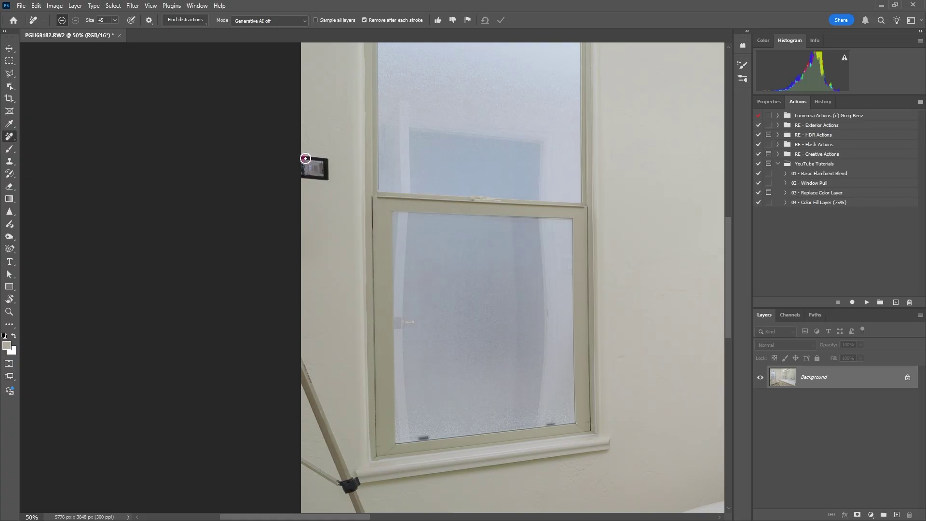
pyautogui.moveTo(330, 175); pyautogui.dragTo(294, 173)
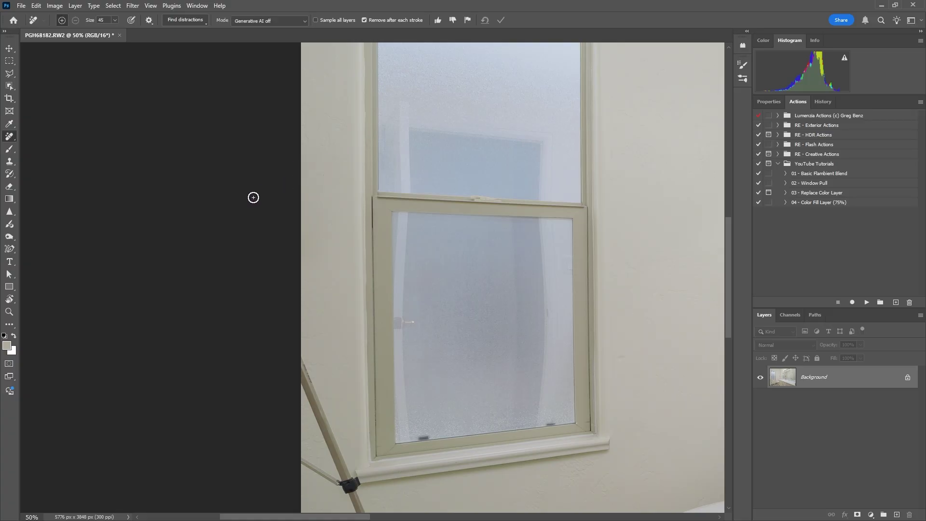
# Step: With a size 70 Remove brush, clear the tripod leg and brace over the wall, heater and floor, plus the spot on the photo's left edge
pyautogui.moveTo(350, 296); pyautogui.dragTo(341, 91)
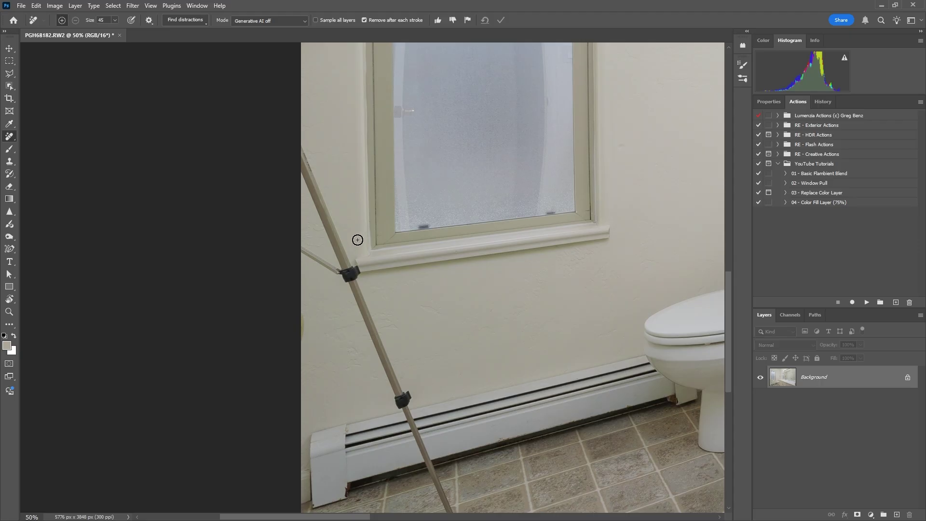
pyautogui.press(']')
pyautogui.press(']')
pyautogui.moveTo(310, 155)
pyautogui.mouseDown()
pyautogui.moveTo(270, 98)
pyautogui.moveTo(321, 222)
pyautogui.moveTo(269, 197)
pyautogui.moveTo(288, 209)
pyautogui.mouseUp()
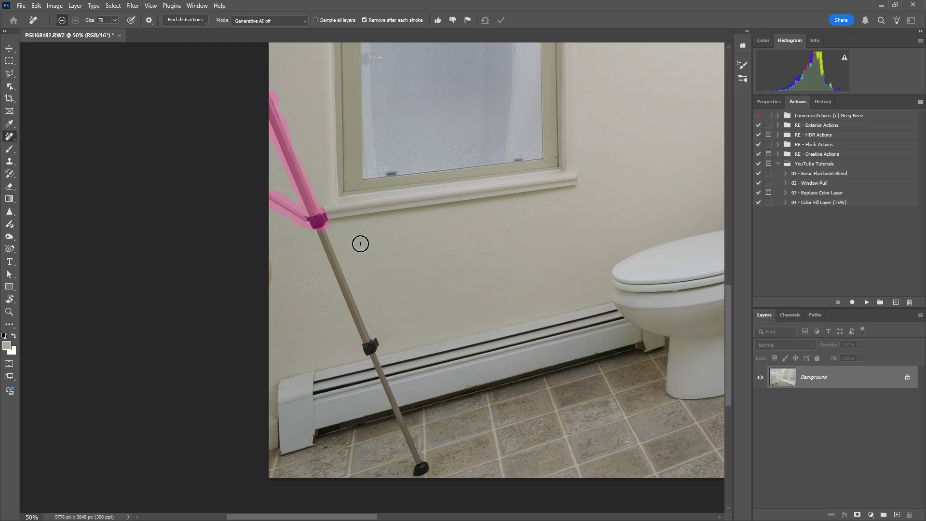
pyautogui.moveTo(314, 215)
pyautogui.mouseDown()
pyautogui.moveTo(365, 348)
pyautogui.moveTo(378, 344)
pyautogui.moveTo(365, 352)
pyautogui.moveTo(421, 467)
pyautogui.mouseUp()
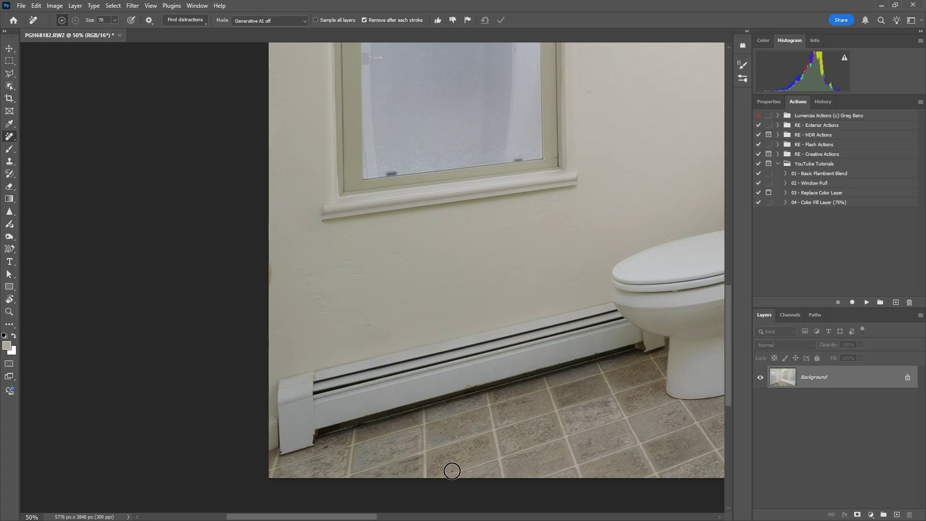
pyautogui.moveTo(269, 261); pyautogui.dragTo(270, 289)
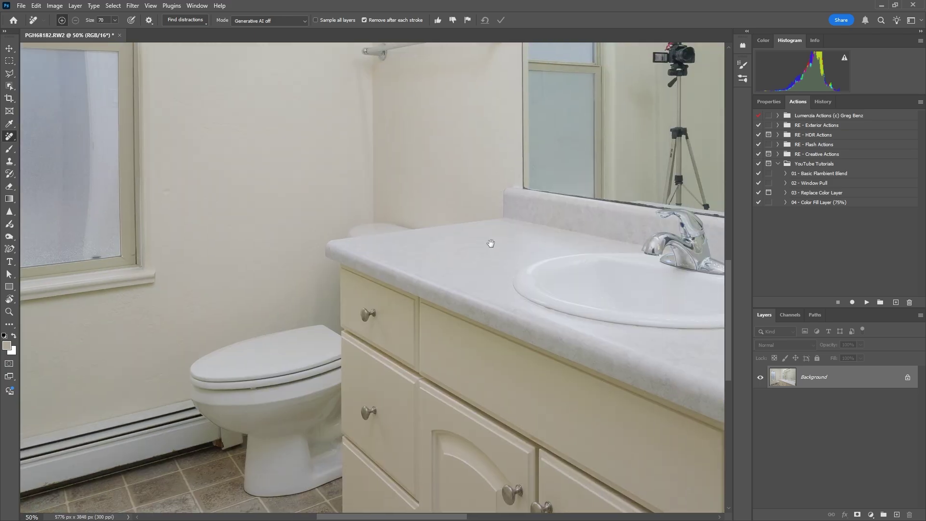
# Step: Remove the camera and tripod reflected in the bathroom mirror, plus the dark smudge on the reflected wall beside them
pyautogui.moveTo(491, 243); pyautogui.dragTo(275, 373)
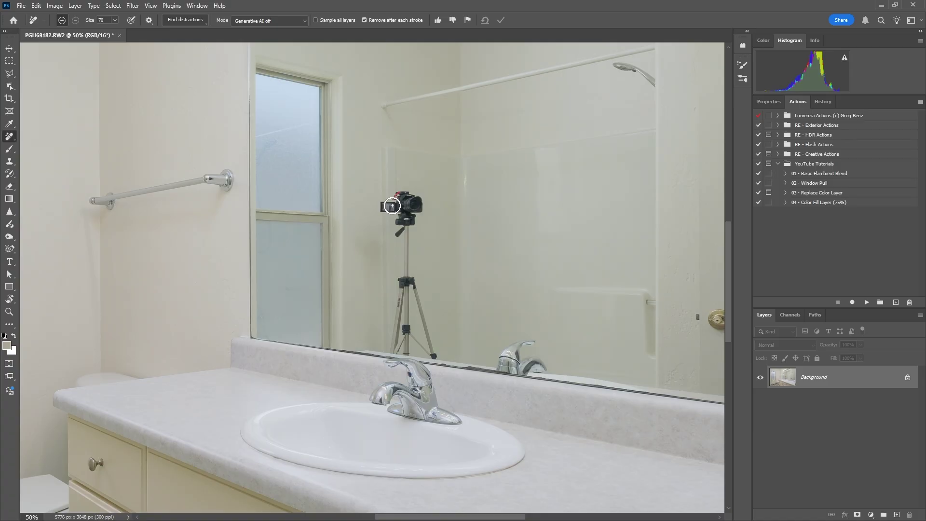
pyautogui.moveTo(393, 206)
pyautogui.mouseDown()
pyautogui.moveTo(418, 201)
pyautogui.moveTo(405, 206)
pyautogui.moveTo(420, 212)
pyautogui.moveTo(404, 218)
pyautogui.moveTo(404, 229)
pyautogui.moveTo(415, 226)
pyautogui.moveTo(406, 222)
pyautogui.moveTo(397, 237)
pyautogui.moveTo(401, 282)
pyautogui.moveTo(414, 282)
pyautogui.moveTo(406, 289)
pyautogui.moveTo(434, 359)
pyautogui.moveTo(404, 284)
pyautogui.moveTo(396, 350)
pyautogui.moveTo(408, 318)
pyautogui.moveTo(407, 351)
pyautogui.mouseUp()
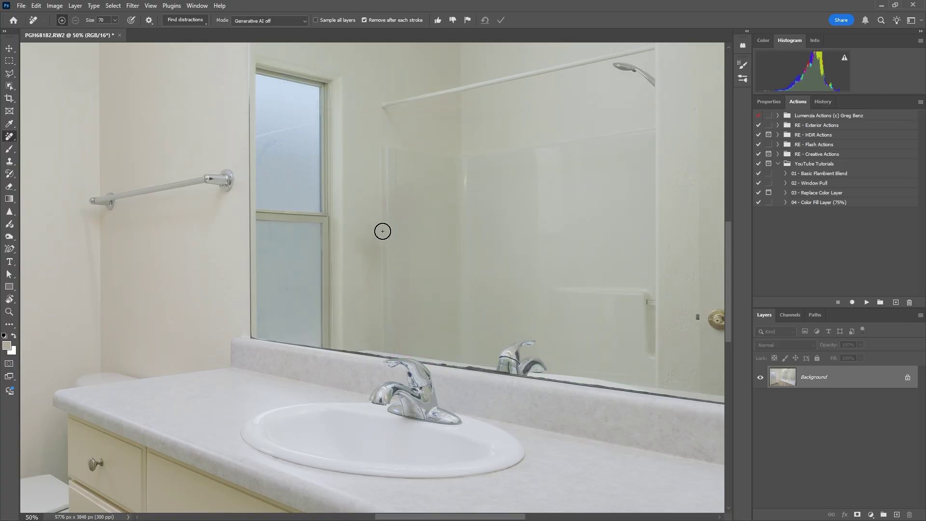
pyautogui.moveTo(377, 229)
pyautogui.mouseDown()
pyautogui.moveTo(375, 265)
pyautogui.moveTo(369, 243)
pyautogui.mouseUp()
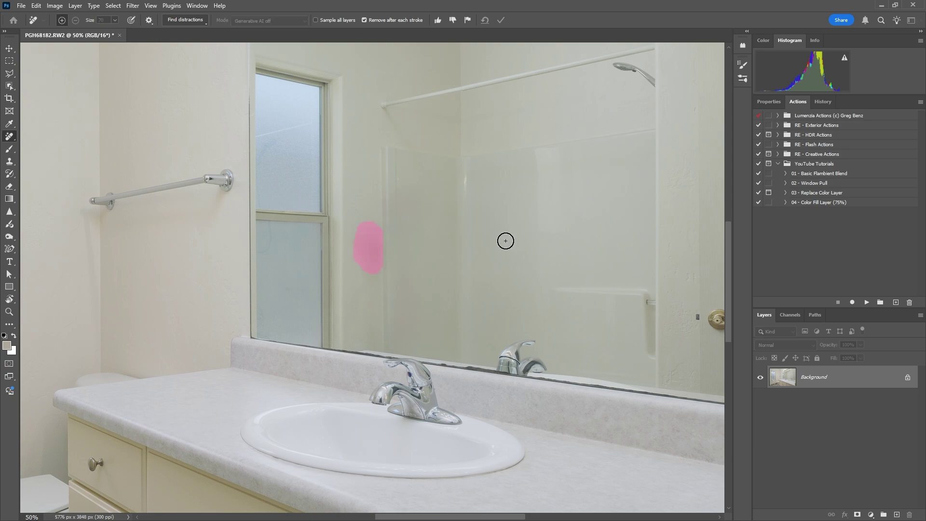
# Step: Clean up the remaining uneven strip of wall beside the window in the mirror using a size 150 Remove brush
pyautogui.hotkey('ctrl', '-')
pyautogui.hotkey('ctrl', '-')
pyautogui.hotkey('ctrl', '-')
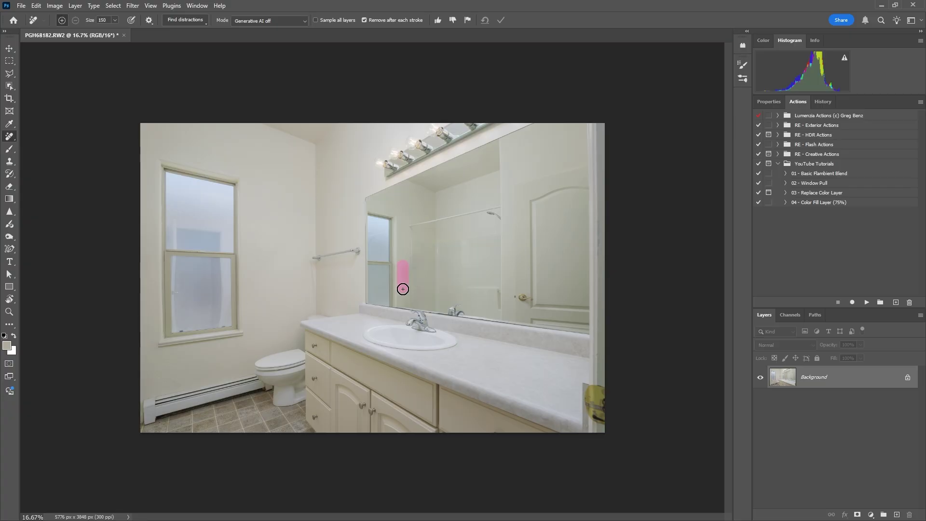
pyautogui.moveTo(403, 297); pyautogui.dragTo(403, 304)
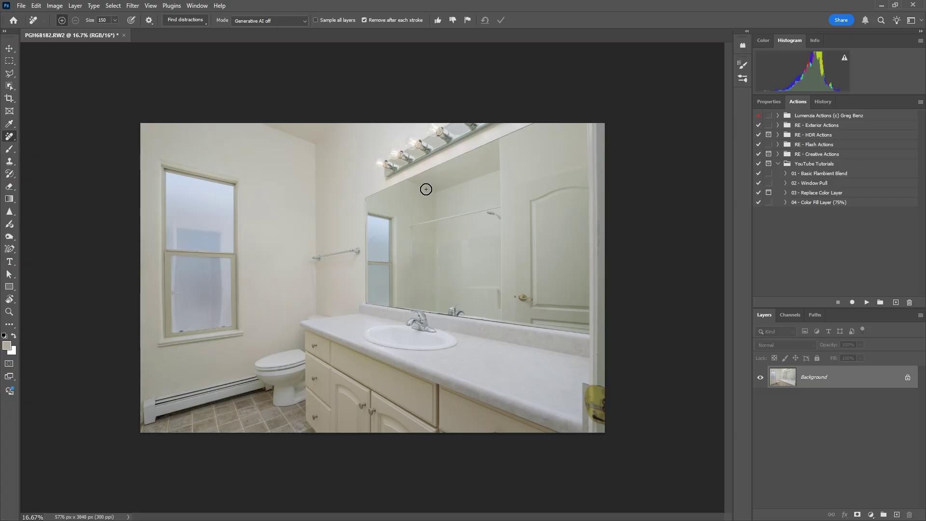
# Step: Save and close the retouched bathroom image, and switch to Lightroom Classic
pyautogui.hotkey('ctrl', 'w')
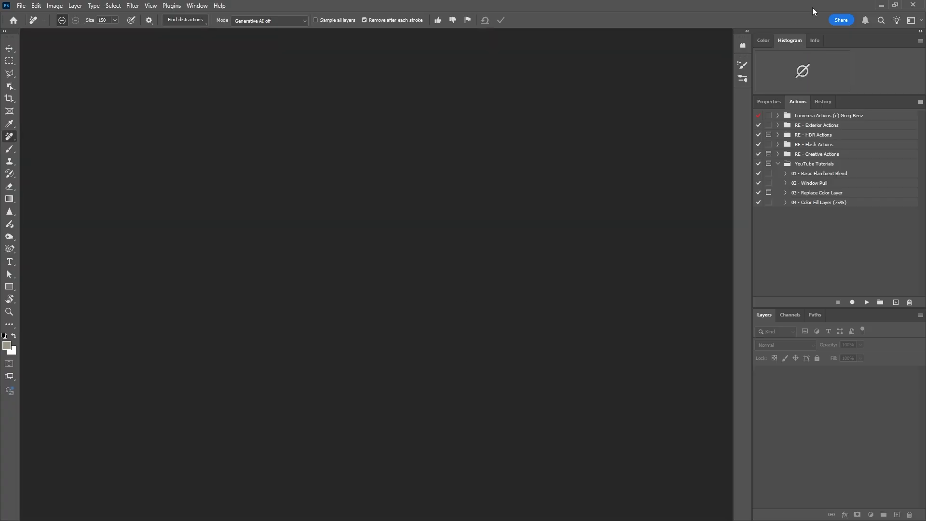
pyautogui.click(882, 5)
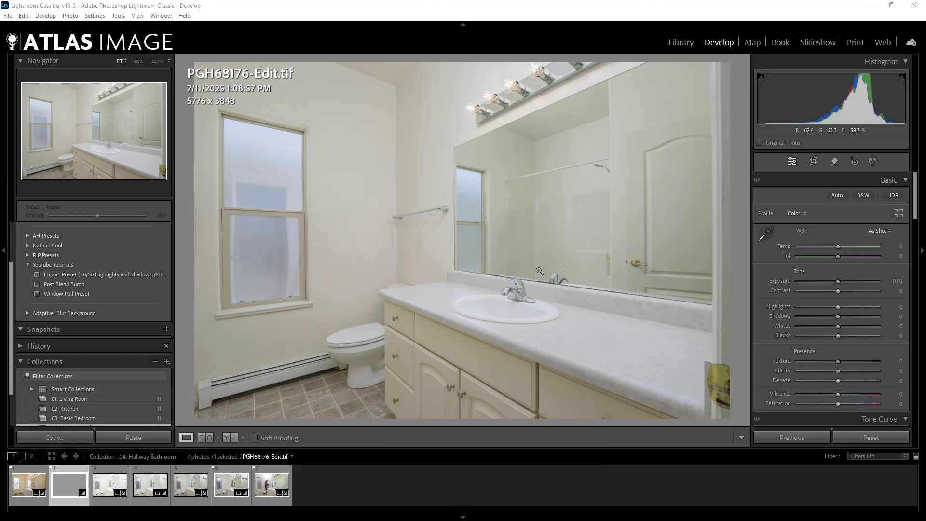
# Step: Apply the Post Blend Bump preset to PGH68176-Edit.tif and reset Exposure to 0
pyautogui.click(78, 286)
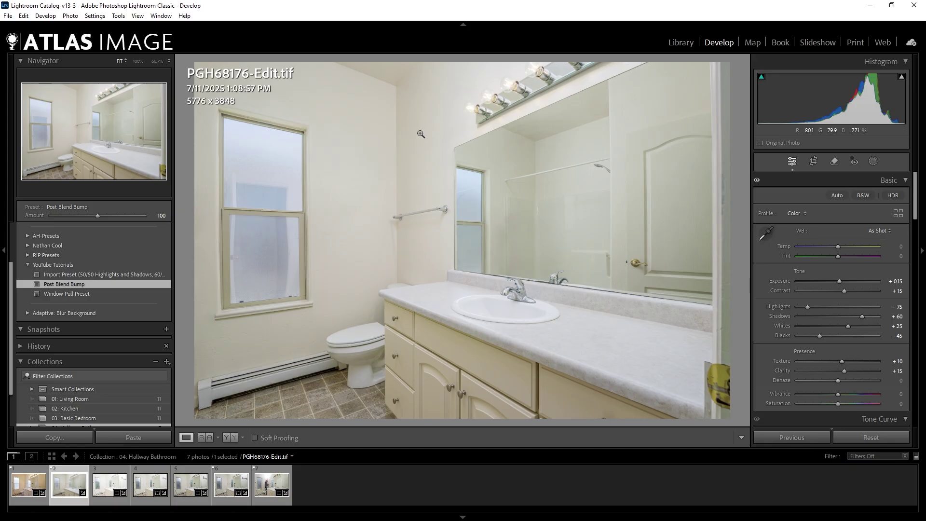
pyautogui.doubleClick(842, 107)
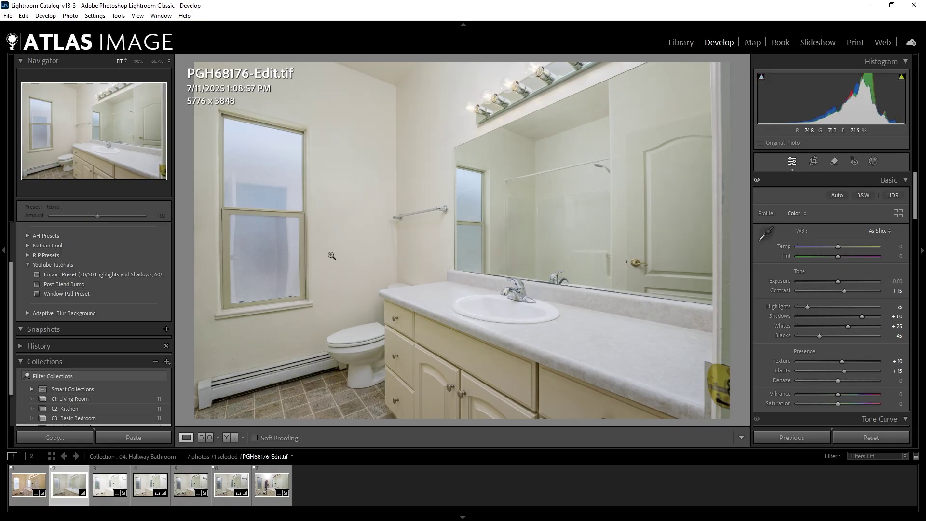
# Step: Set the Orange and Yellow saturation to -10 in the Color Mixer
pyautogui.scroll(-10, 760, 250)
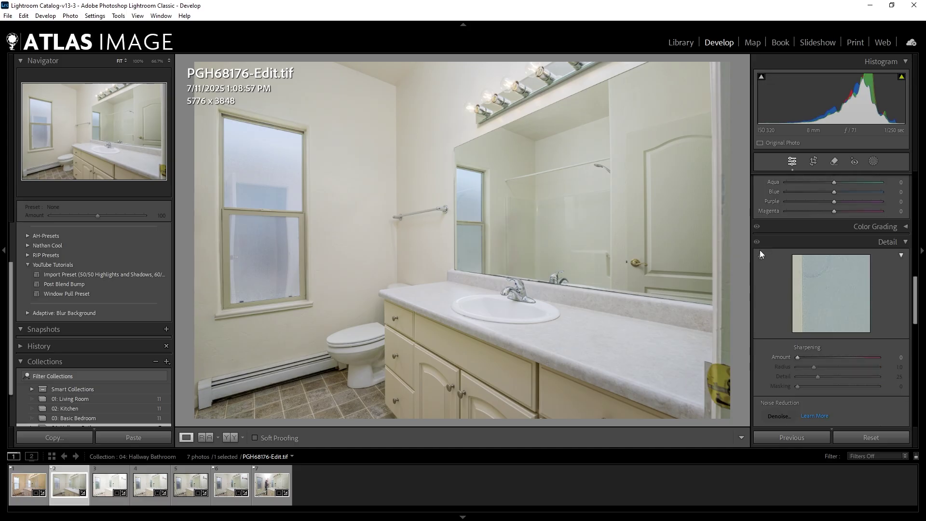
pyautogui.scroll(3, 761, 250)
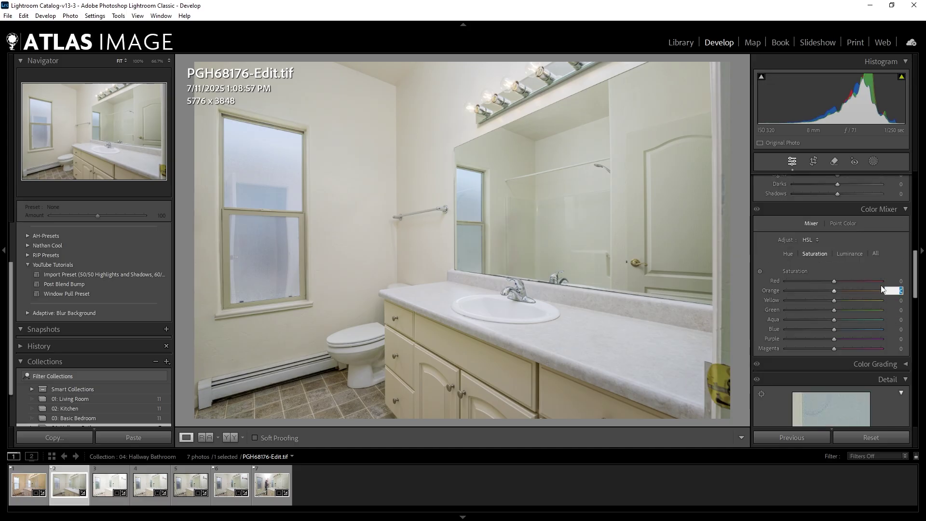
pyautogui.write('-10')
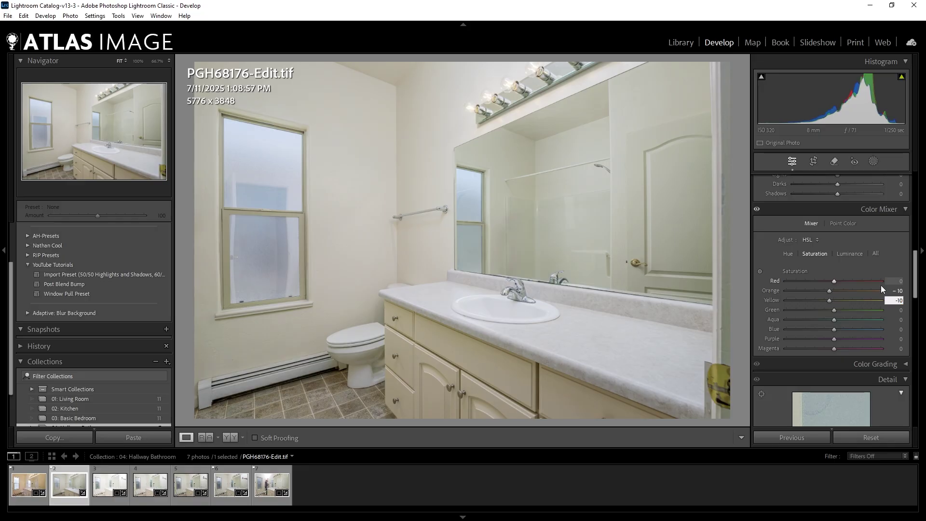
pyautogui.press('Tab')
pyautogui.write('-10')
pyautogui.press('Tab')
pyautogui.press('Tab')
pyautogui.write('-10')
pyautogui.press('Return')
# Step: Set the manual lens distortion amount to +5 with Constrain Crop enabled
pyautogui.scroll(-8, 760, 242)
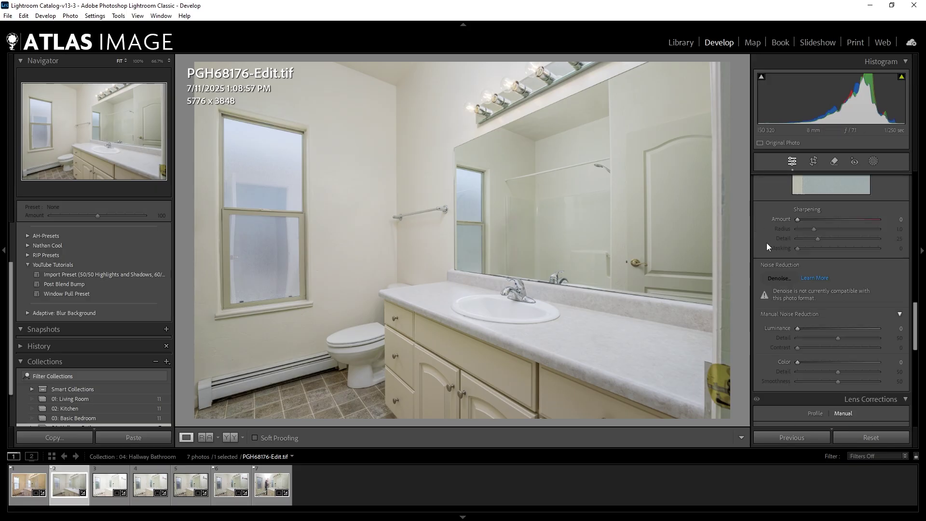
pyautogui.click(807, 317)
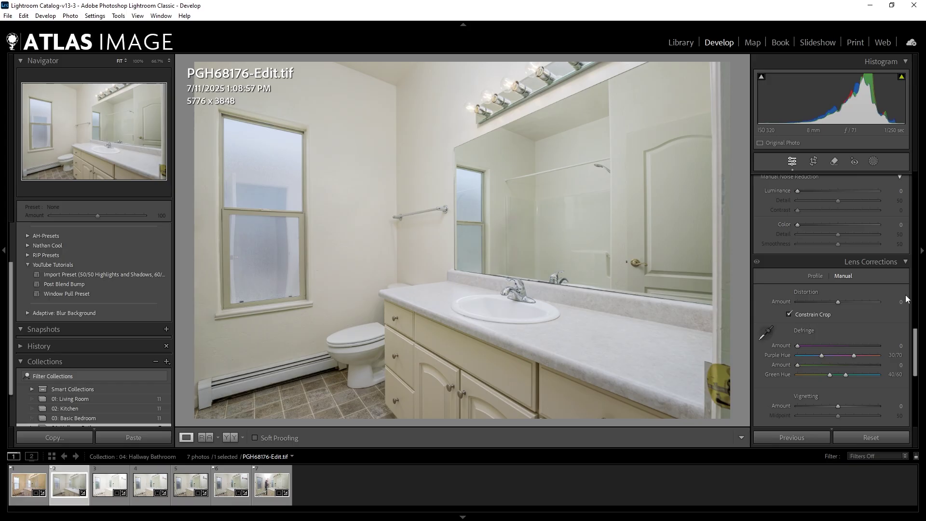
pyautogui.click(900, 302)
pyautogui.press('Return')
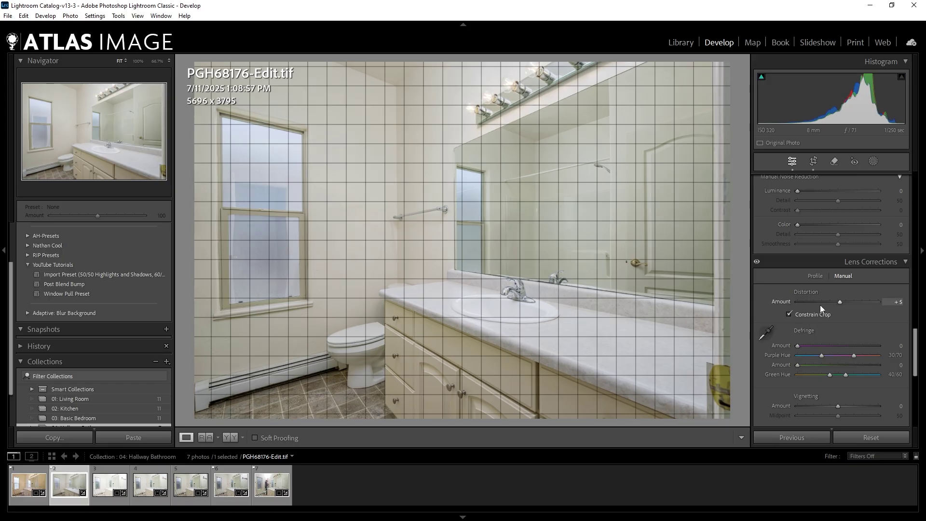
# Step: Try the Vertical, Level and Auto Upright corrections on the bathroom photo, and turn Upright off
pyautogui.scroll(-3, 789, 305)
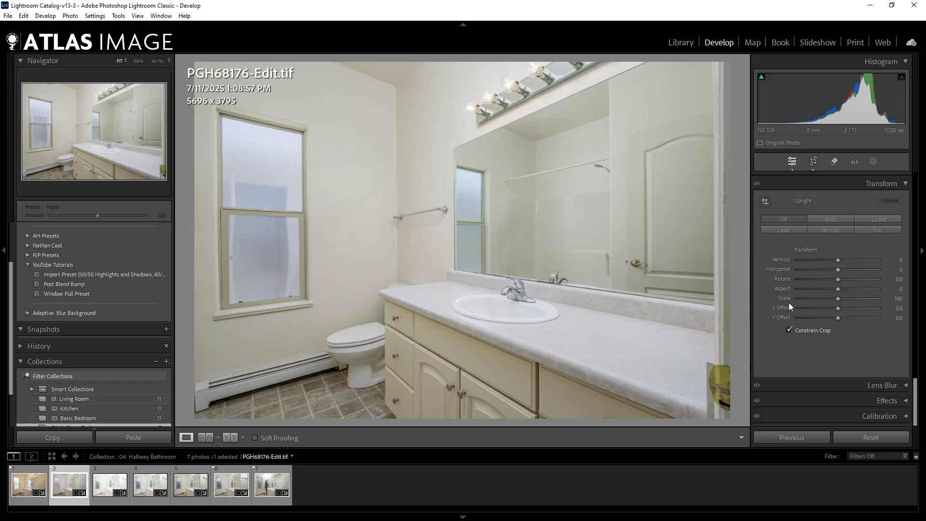
pyautogui.click(831, 230)
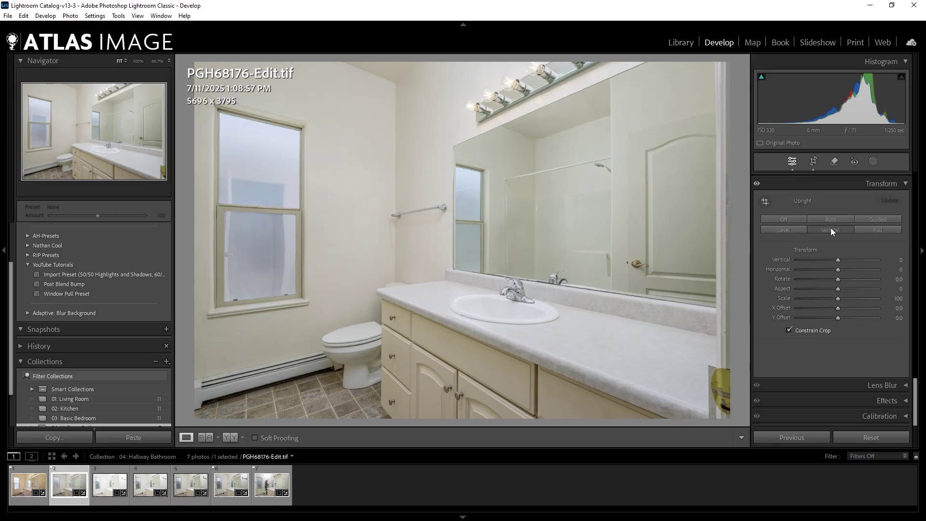
pyautogui.click(786, 230)
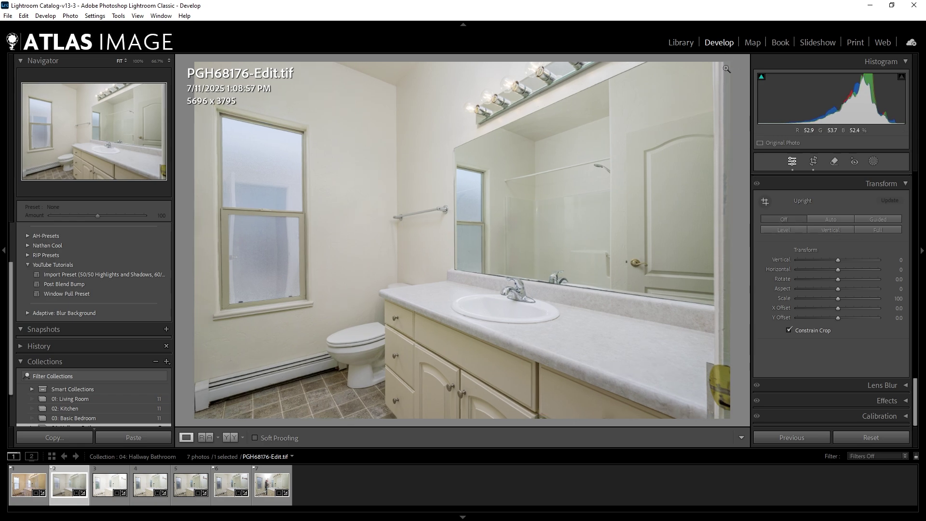
pyautogui.click(822, 218)
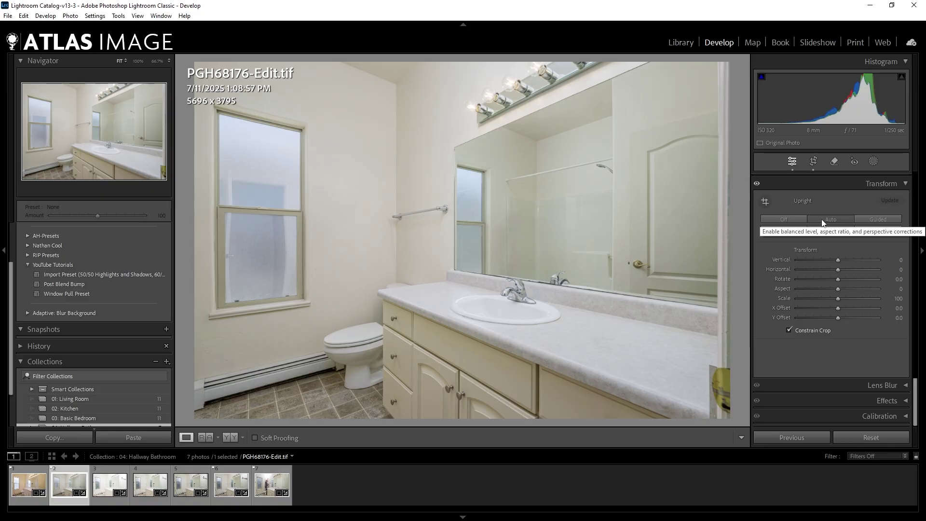
pyautogui.click(835, 227)
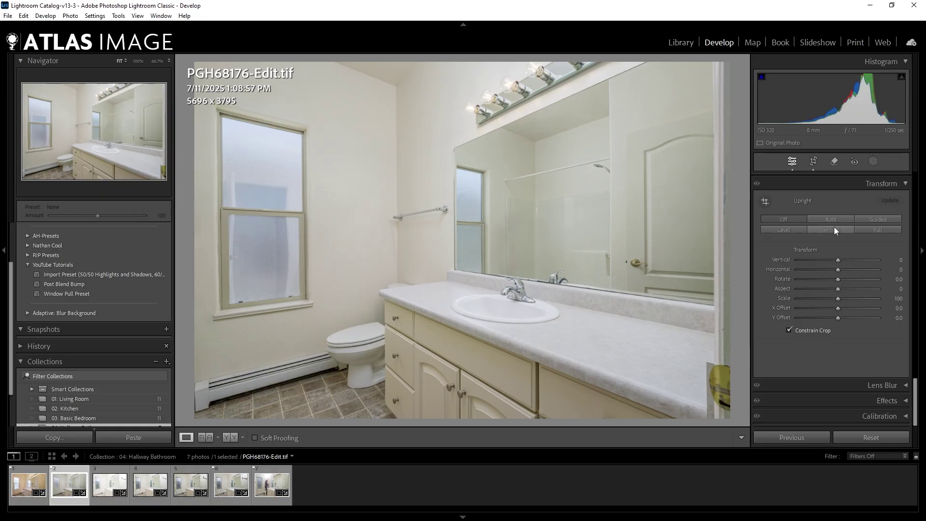
pyautogui.click(768, 219)
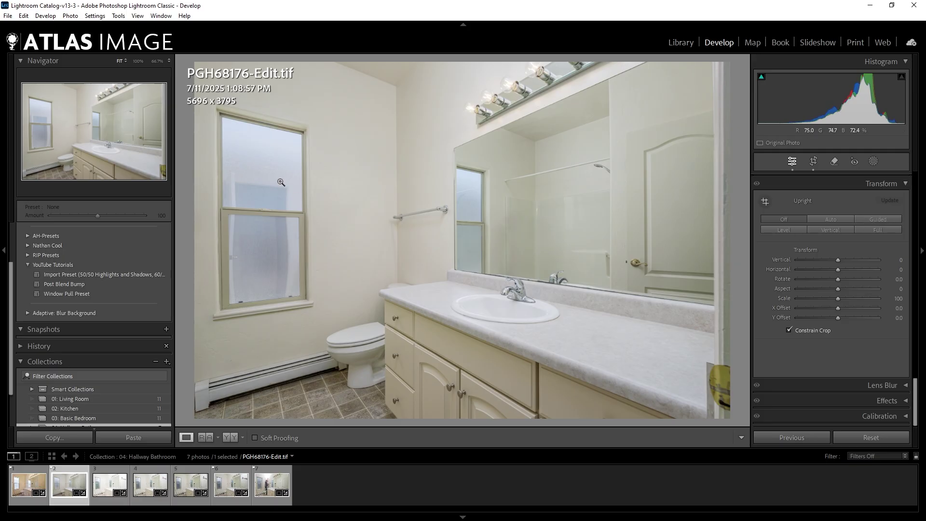
# Step: Draw a vertical Guided Upright line along the left inner edge of the upper window sash
pyautogui.click(213, 160)
pyautogui.moveTo(212, 160); pyautogui.dragTo(254, 184)
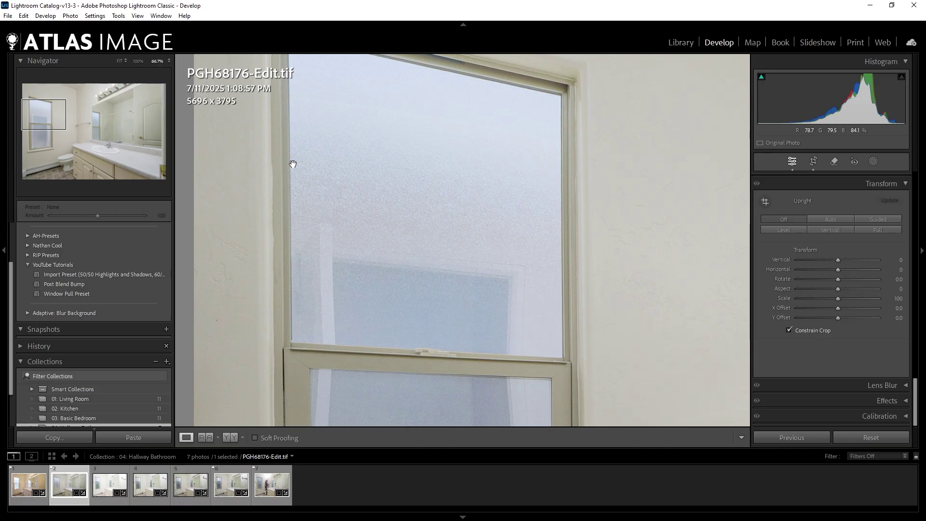
pyautogui.hotkey('shift', 't')
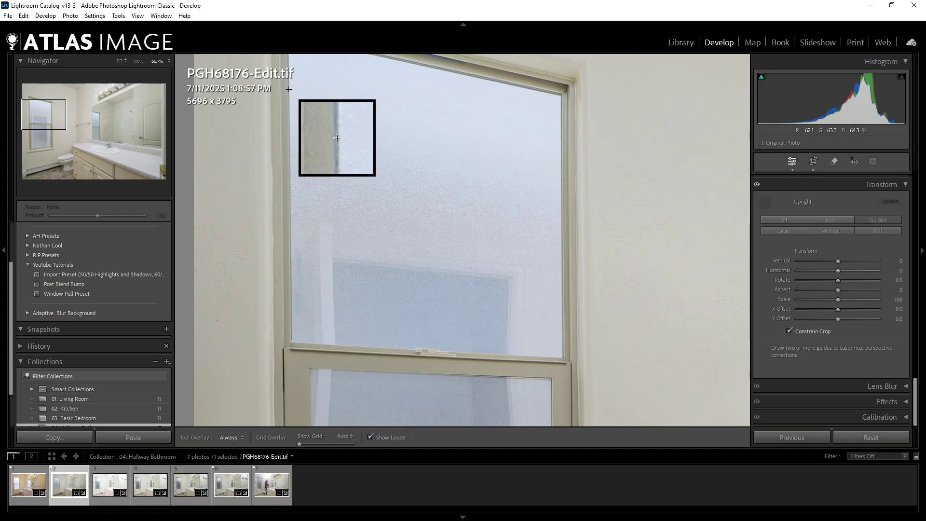
pyautogui.moveTo(289, 90); pyautogui.dragTo(292, 338)
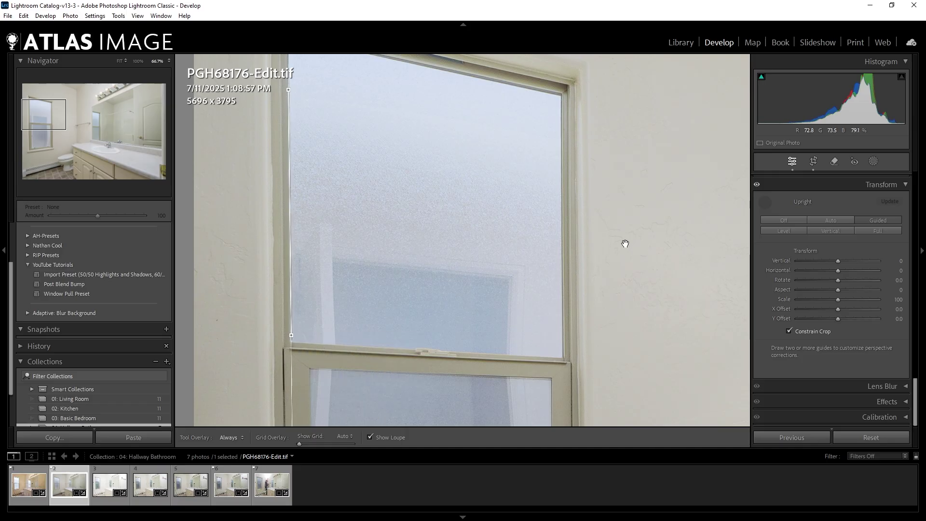
# Step: Draw a second vertical Guided Upright line along the mirror's right edge beside the reflected door
pyautogui.moveTo(625, 243); pyautogui.dragTo(482, 226)
pyautogui.moveTo(633, 218); pyautogui.dragTo(361, 227)
pyautogui.moveTo(505, 174); pyautogui.dragTo(513, 116)
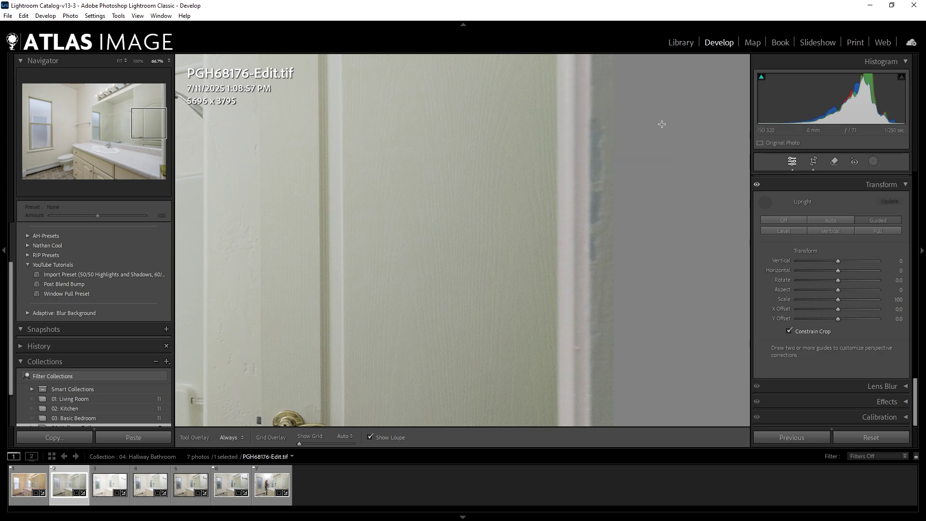
pyautogui.rightClick(373, 155)
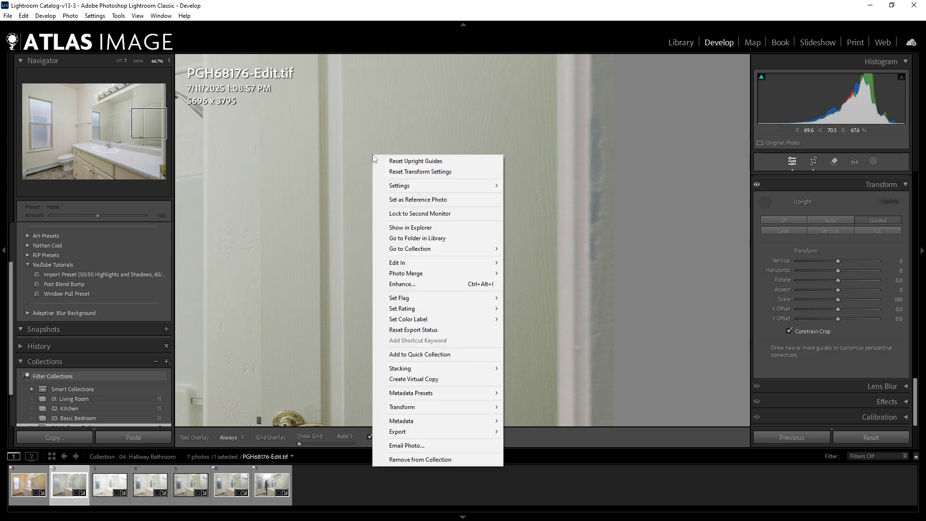
pyautogui.click(786, 188)
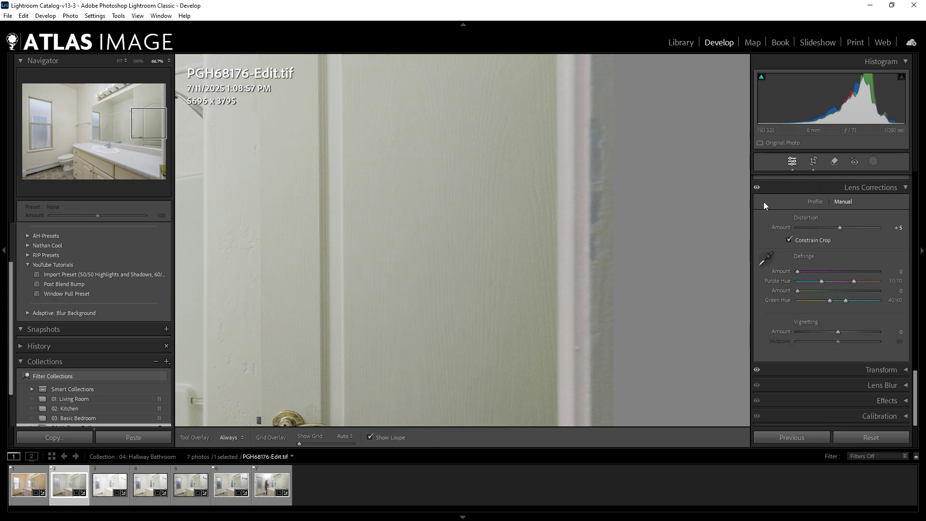
pyautogui.click(818, 370)
pyautogui.click(765, 250)
pyautogui.scroll(-3, 614, 211)
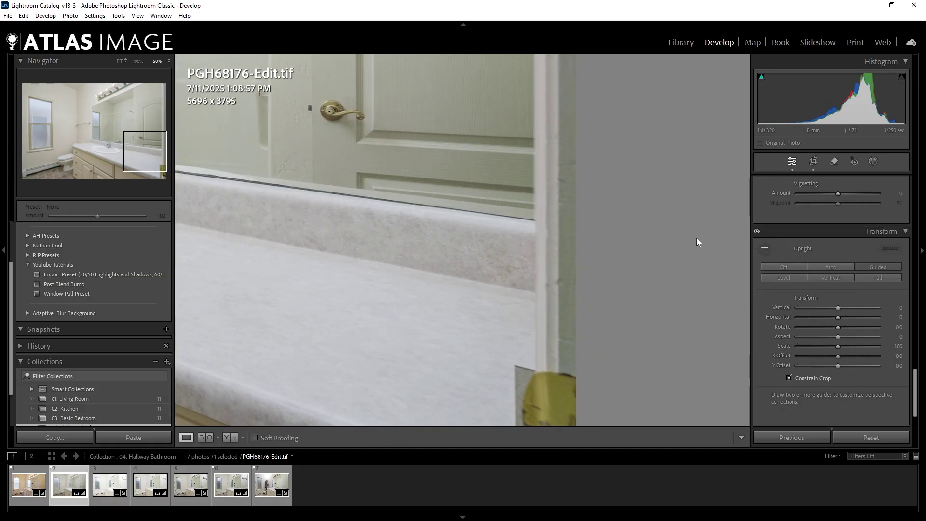
pyautogui.press('z')
pyautogui.press('z')
pyautogui.moveTo(548, 157); pyautogui.dragTo(531, 417)
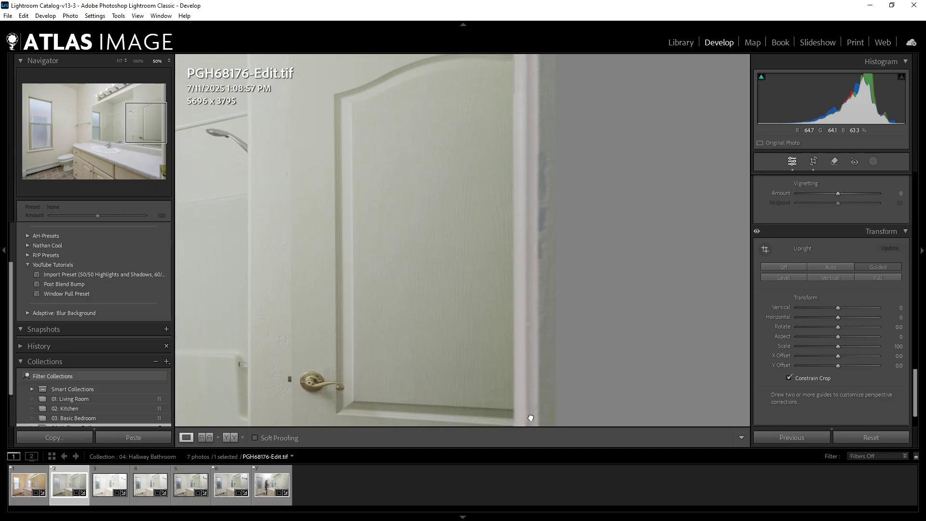
pyautogui.click(765, 249)
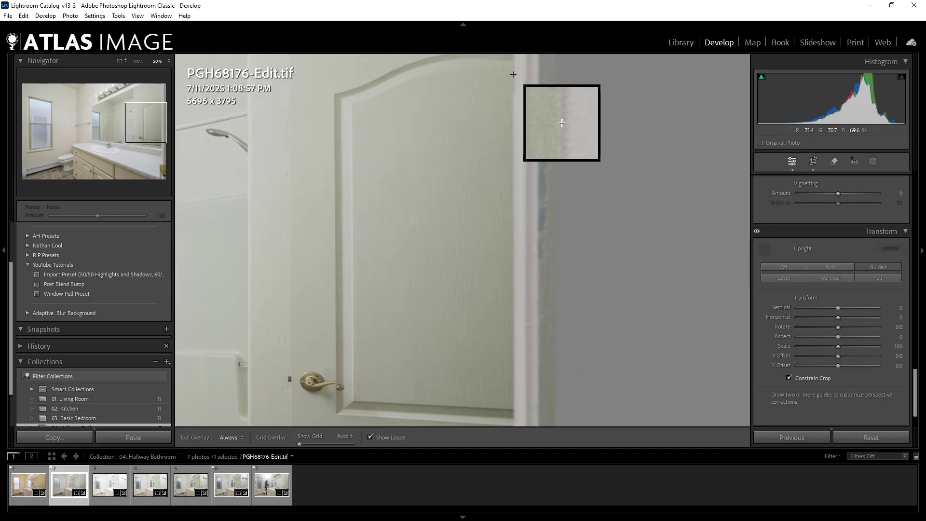
pyautogui.moveTo(514, 74)
pyautogui.mouseDown()
pyautogui.moveTo(550, 290)
pyautogui.moveTo(516, 397)
pyautogui.mouseUp()
pyautogui.press('Escape')
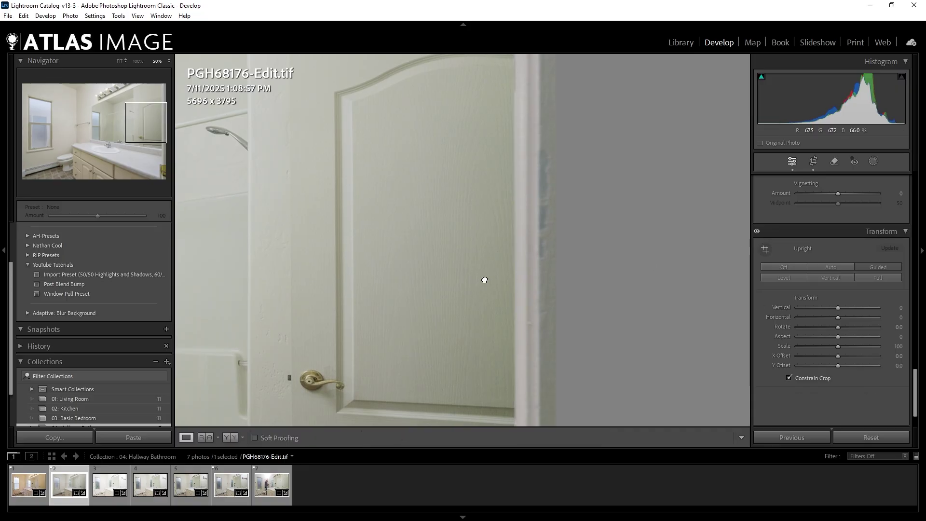
# Step: Extend the mirror-edge guide down to the photo's lower edge and up near its upper edge, and finish Guided Upright
pyautogui.click(485, 279)
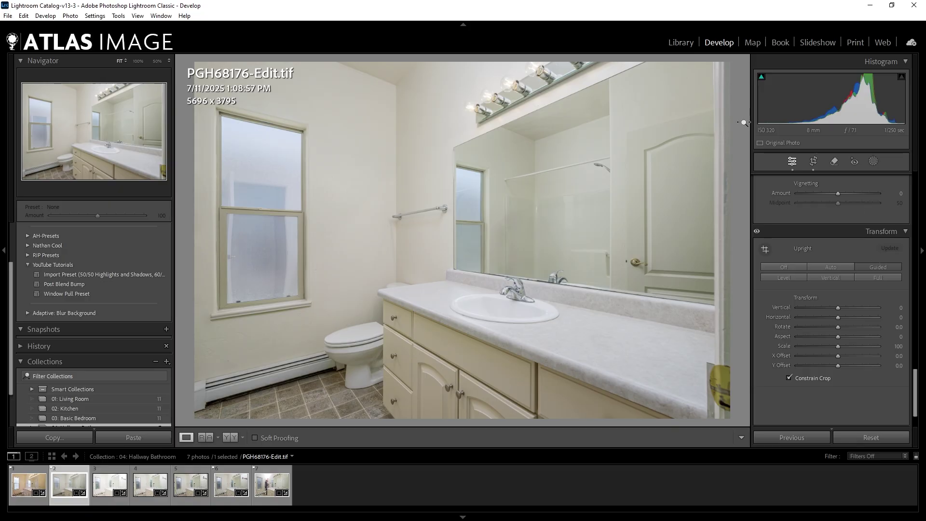
pyautogui.hotkey('shift', 't')
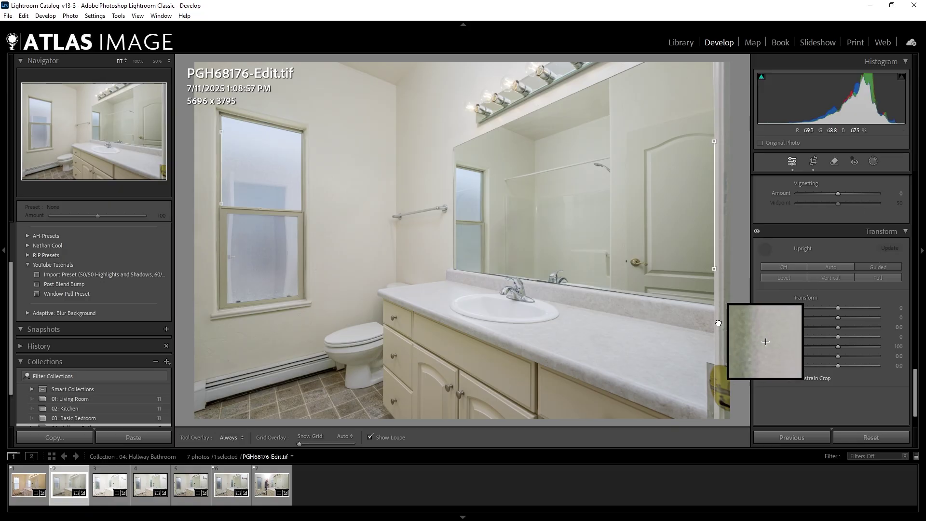
pyautogui.moveTo(718, 324); pyautogui.dragTo(714, 418)
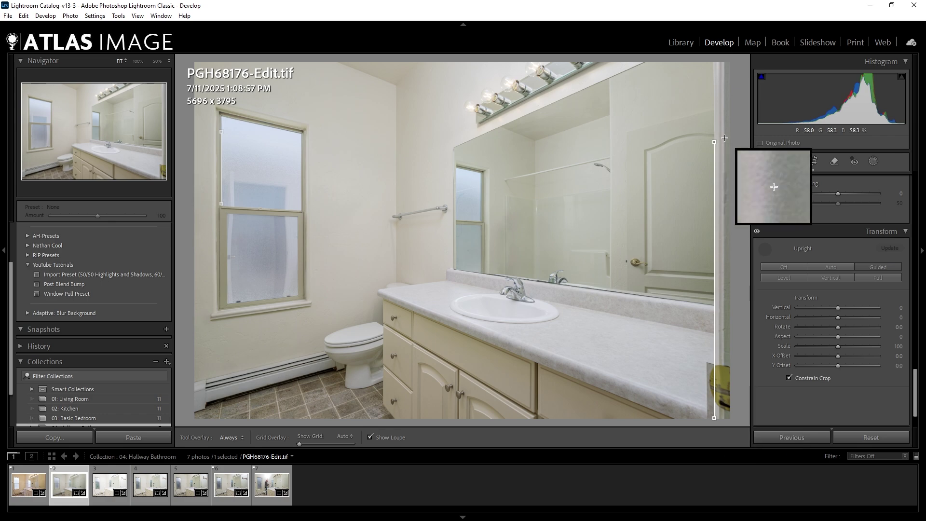
pyautogui.moveTo(714, 144); pyautogui.dragTo(715, 73)
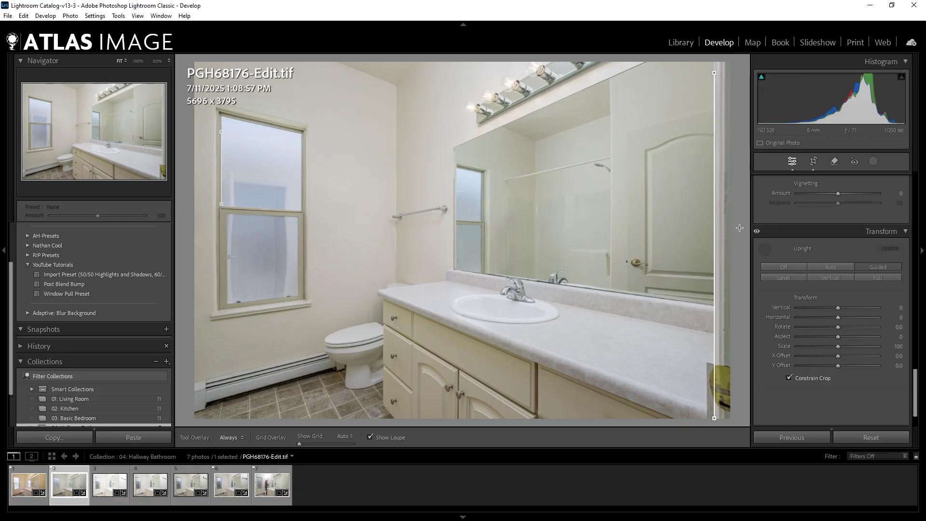
pyautogui.click(766, 251)
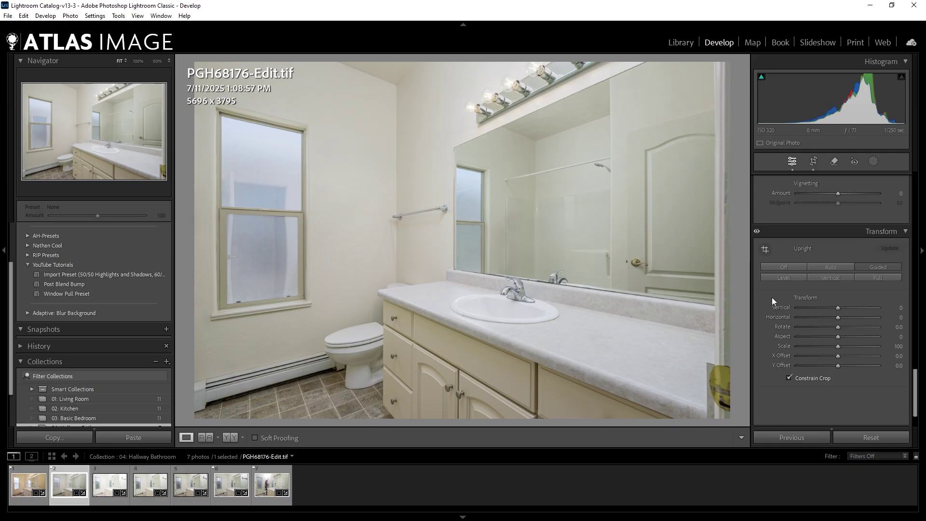
# Step: Examine the vanity lights and upper mirror area of the corrected photo up close
pyautogui.scroll(10, 773, 296)
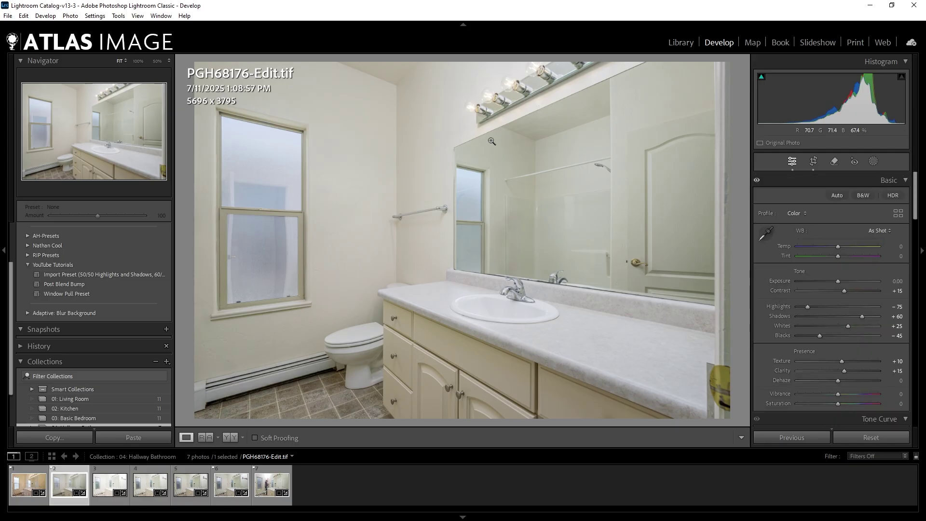
pyautogui.click(508, 106)
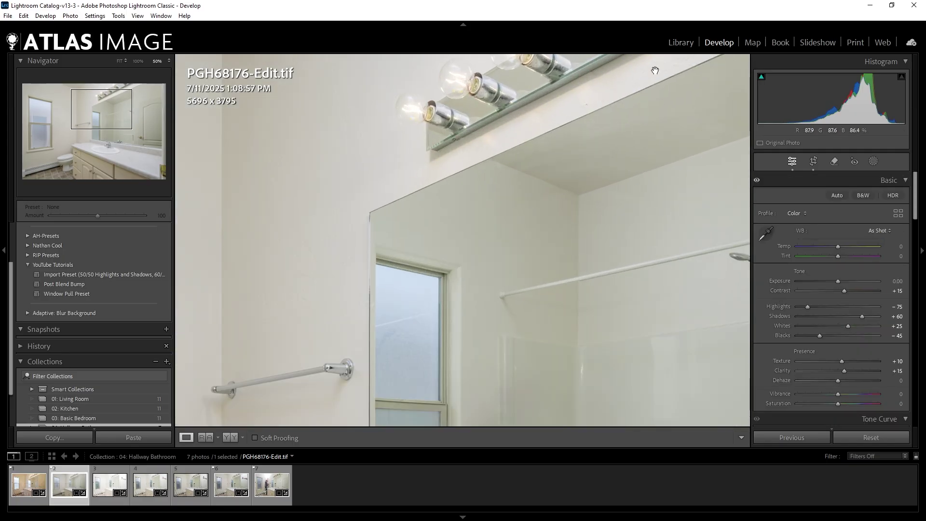
pyautogui.click(464, 151)
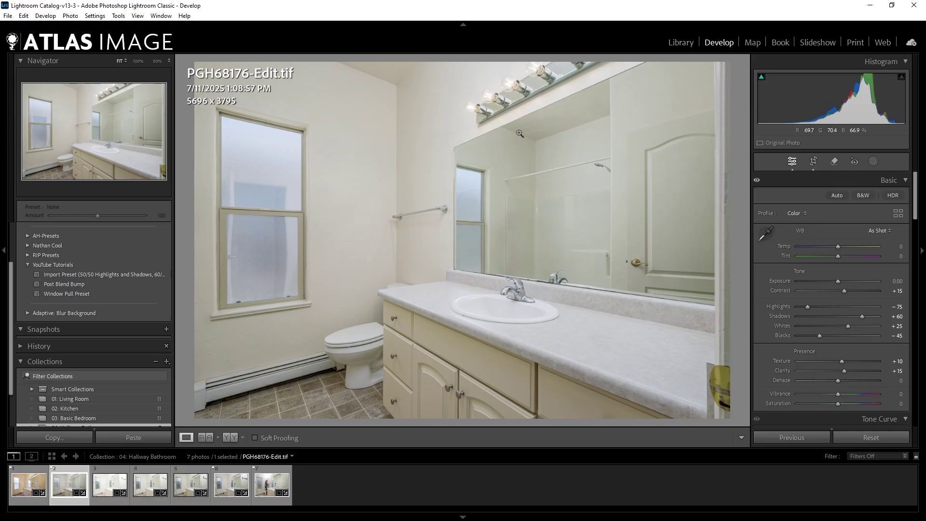
# Step: Select the original PGH68176.RW2 and try white balance samples on the vanity cabinet, sink and baseboard heater
pyautogui.click(26, 472)
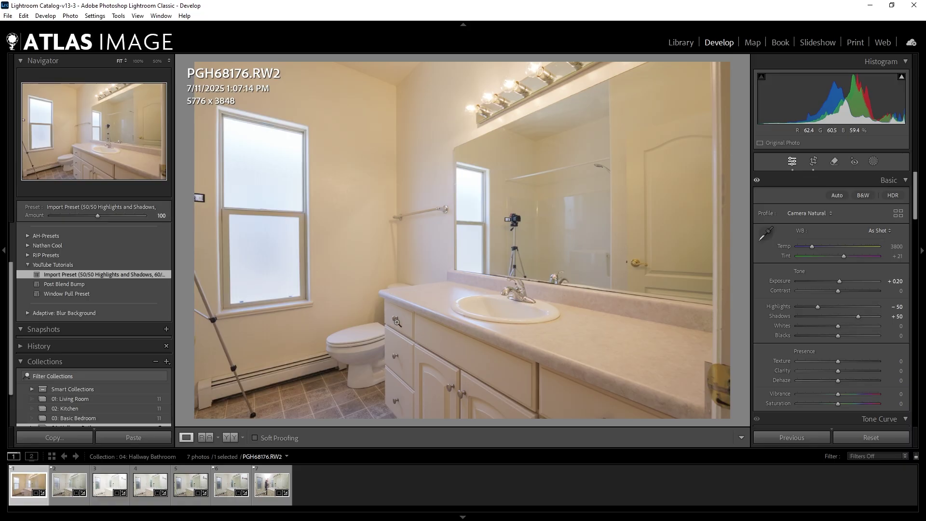
pyautogui.press('w')
pyautogui.click(413, 313)
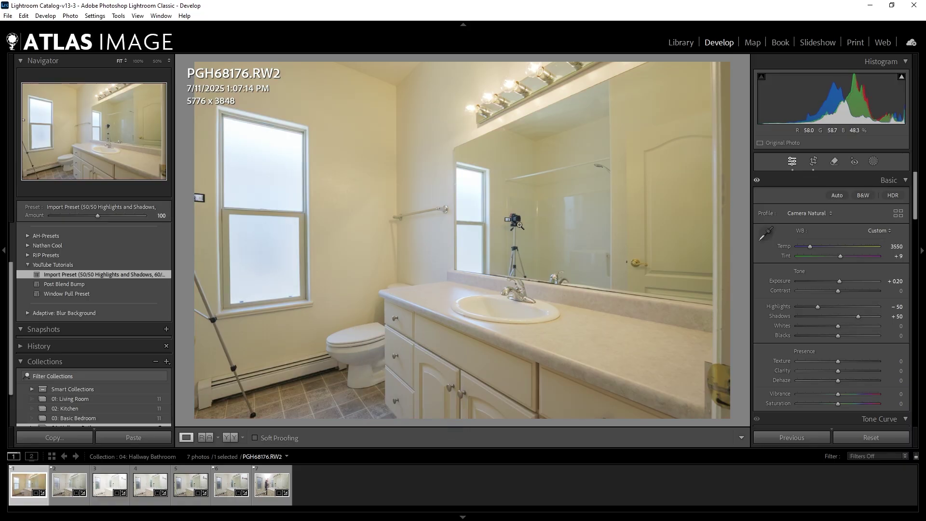
pyautogui.press('w')
pyautogui.click(498, 311)
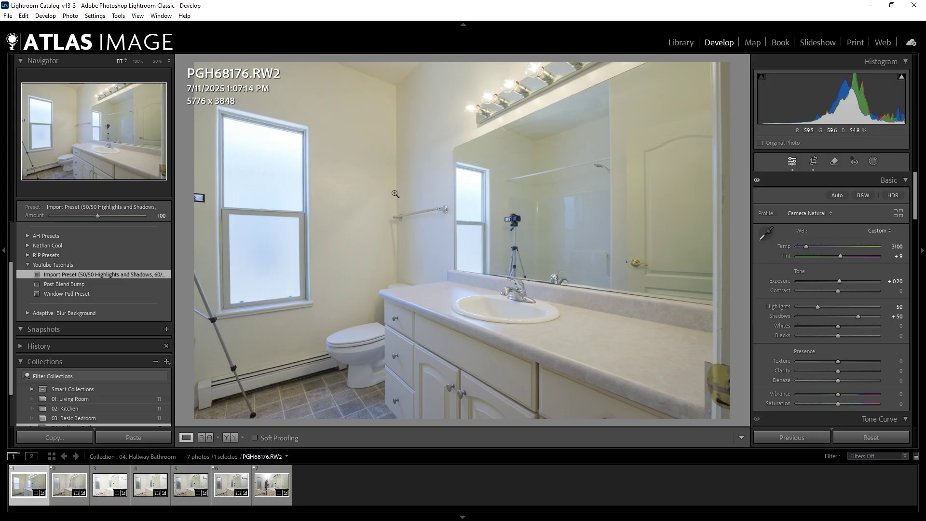
pyautogui.press('w')
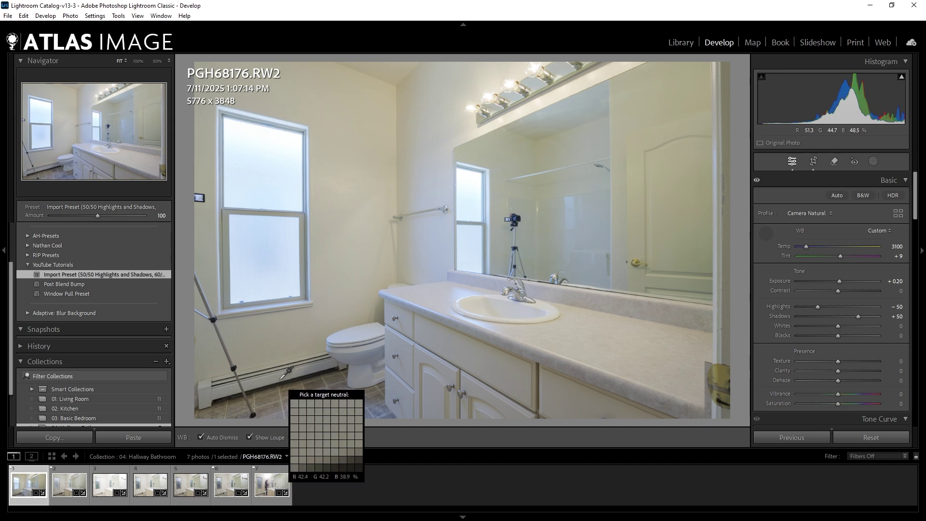
pyautogui.press('Escape')
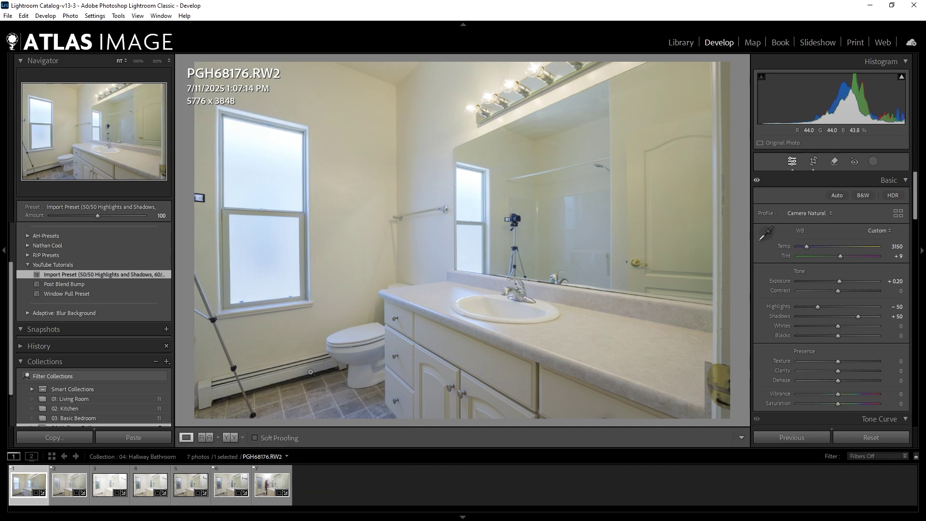
pyautogui.press('w')
pyautogui.click(268, 381)
# Step: Set the white balance of PGH68176.RW2 by sampling a neutral on the toilet base
pyautogui.press('w')
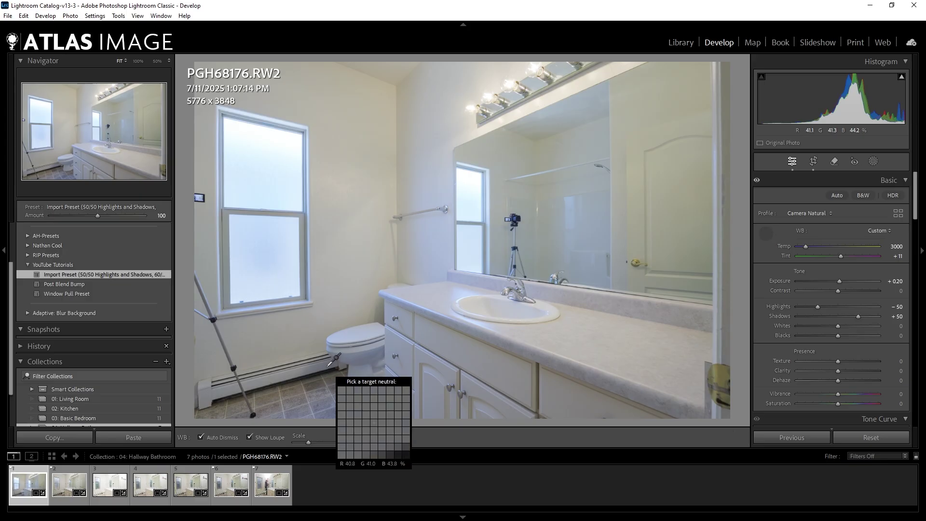
pyautogui.click(340, 368)
pyautogui.press('w')
pyautogui.click(361, 368)
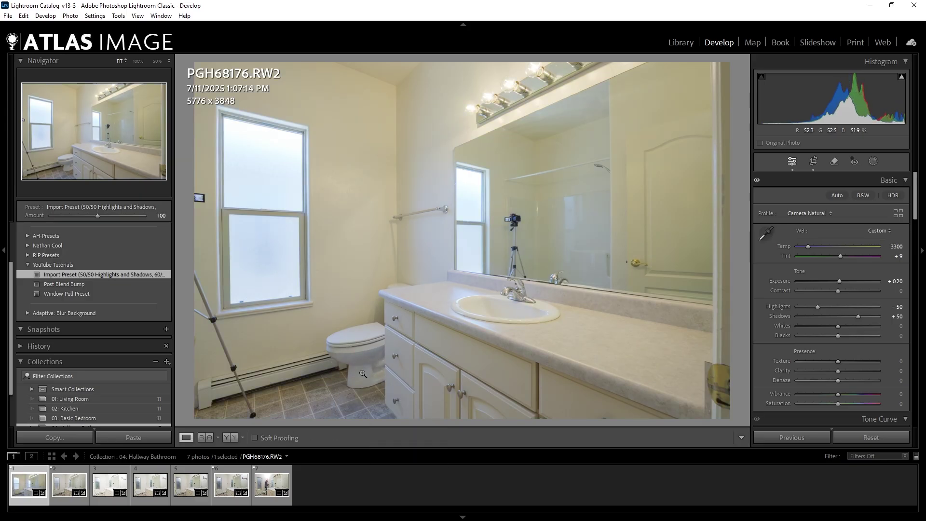
pyautogui.click(513, 99)
pyautogui.click(514, 94)
# Step: Return to PGH68176-Edit.tif and examine the sink, faucet and vanity lights up close
pyautogui.click(57, 486)
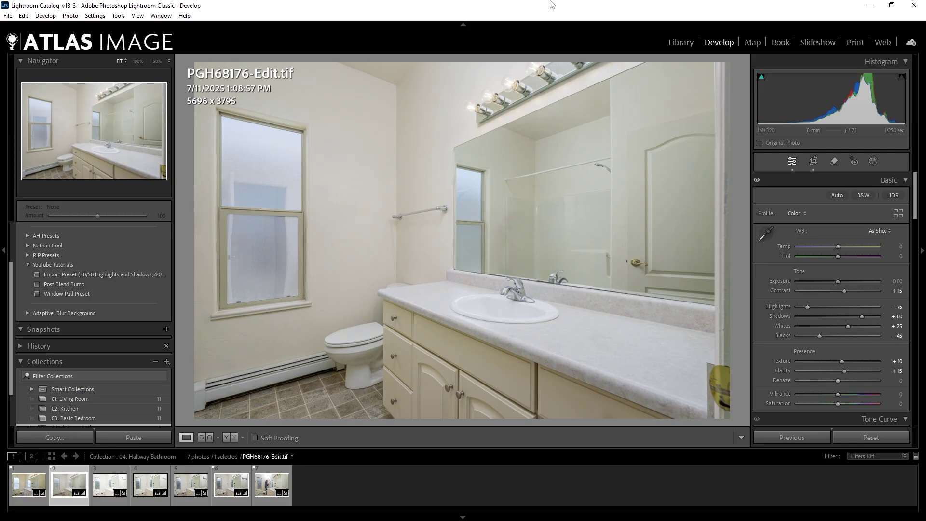
pyautogui.click(504, 302)
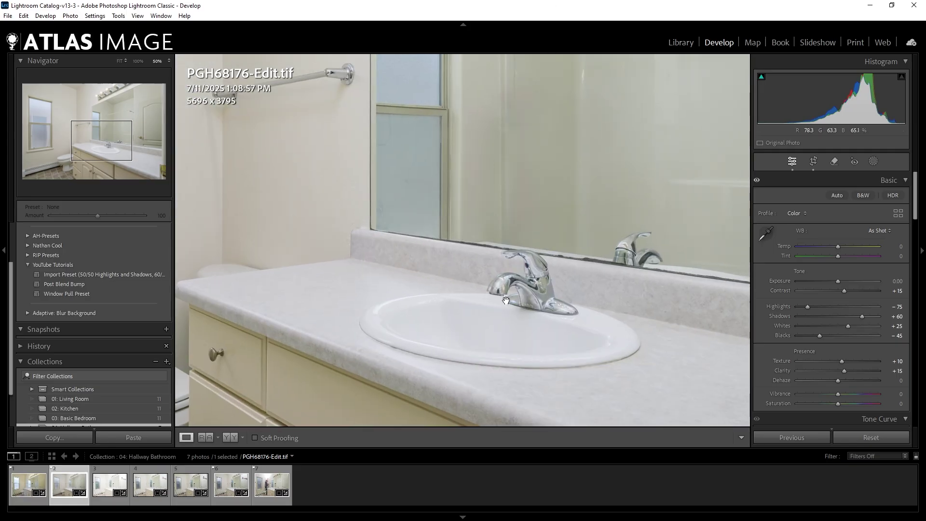
pyautogui.click(503, 300)
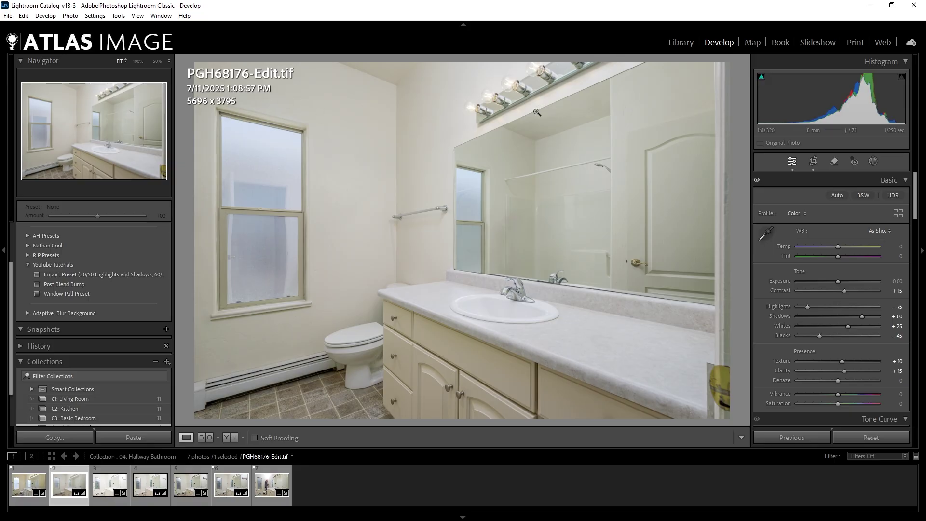
pyautogui.click(520, 92)
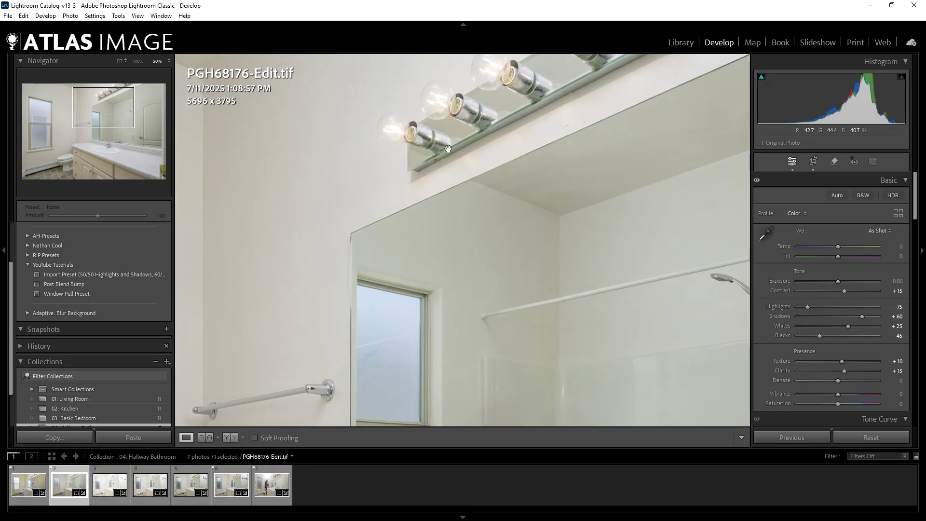
pyautogui.click(445, 155)
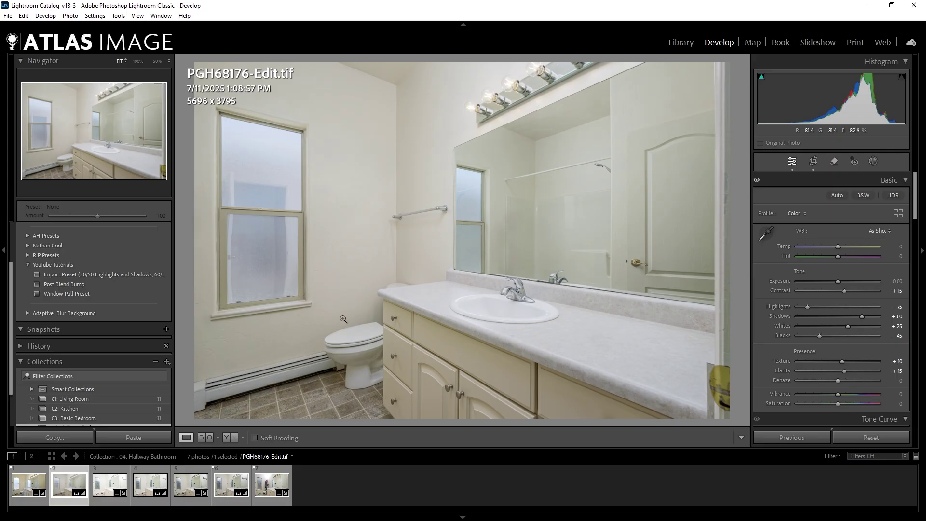